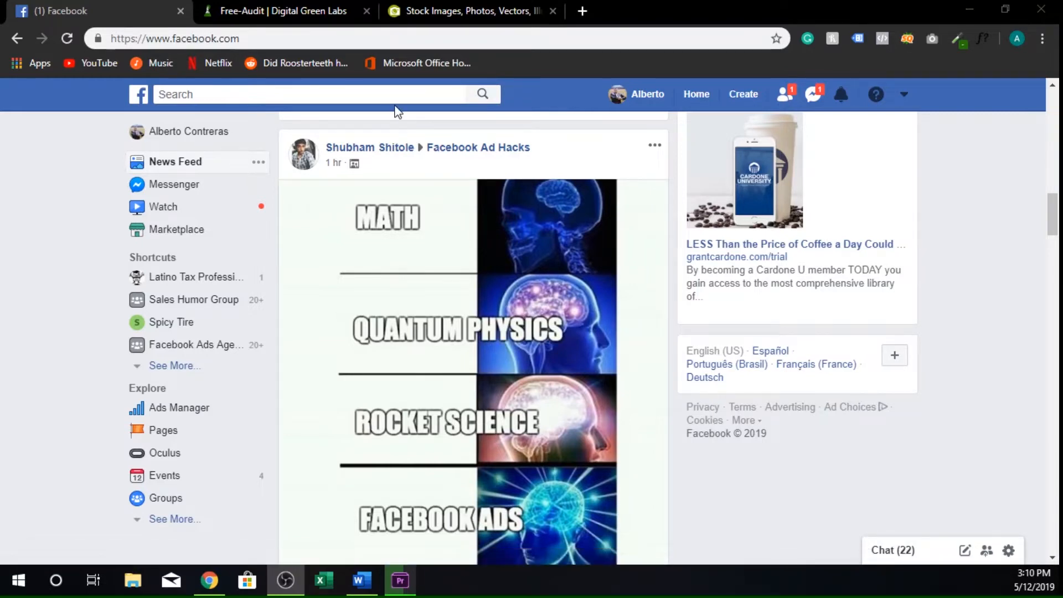
Open Ads Manager from the Facebook home page and start creating a new campaign in the ad account.
{"action": "left_click", "coordinate": [191, 412]}
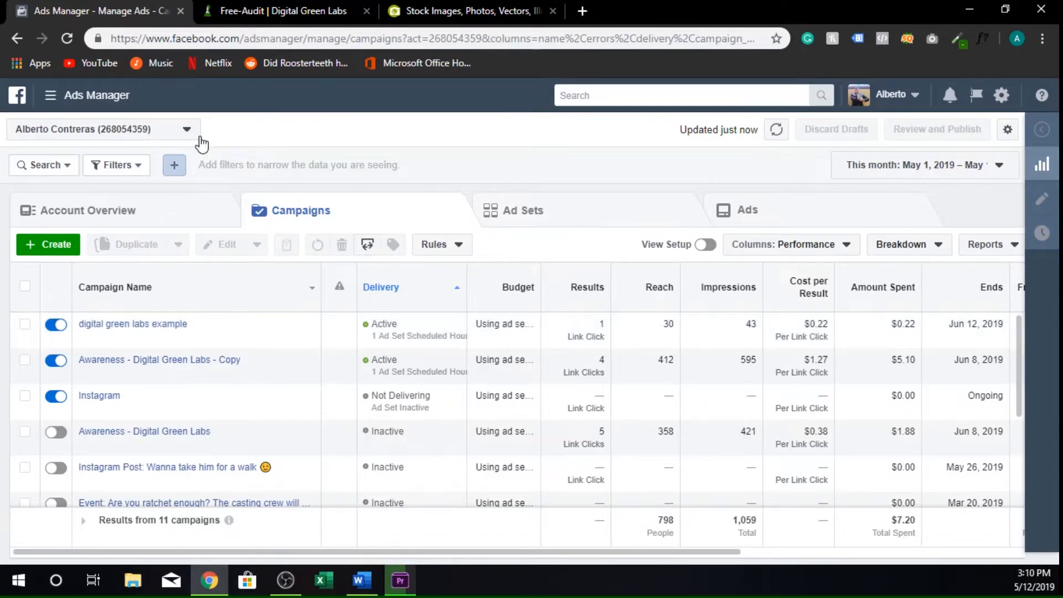
{"action": "left_click", "coordinate": [82, 129]}
{"action": "left_click", "coordinate": [65, 252]}
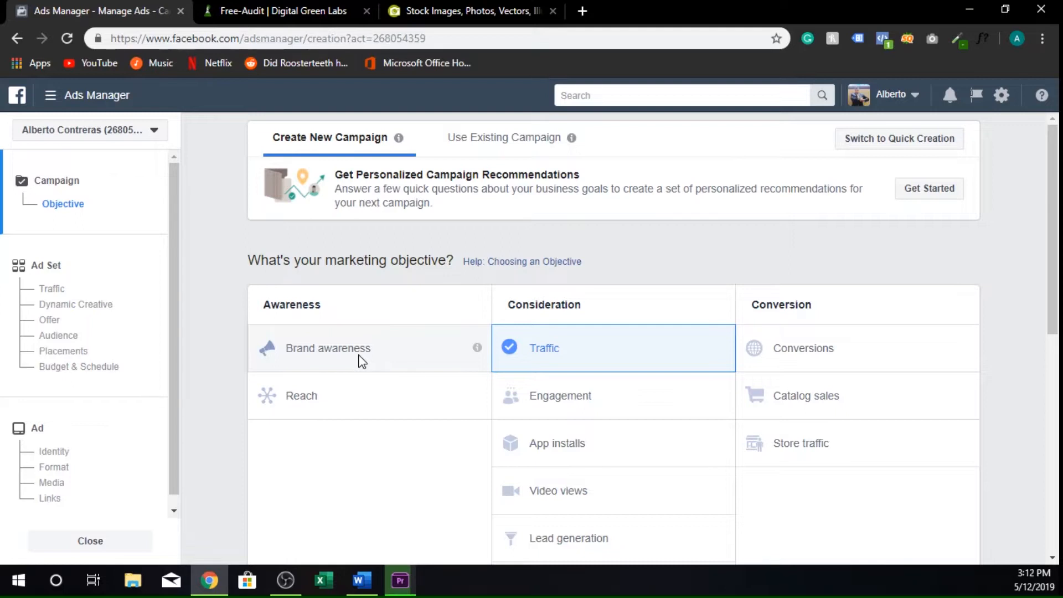
Name the Traffic campaign "Awareness digital green labs video" and continue to the ad set setup.
{"action": "scroll", "coordinate": [605, 297], "scroll_direction": "down", "scroll_amount": 1}
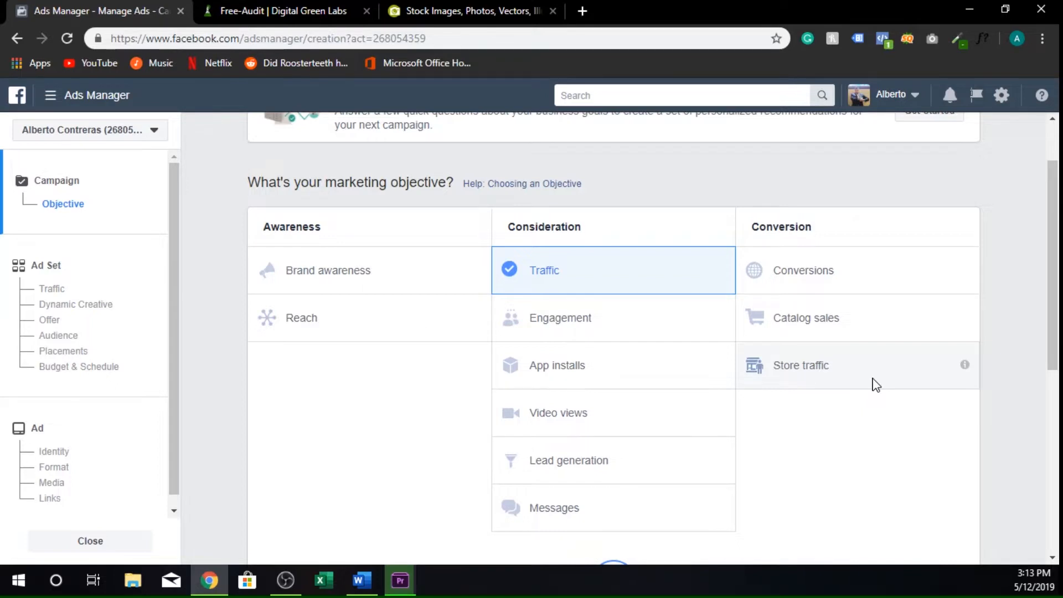
{"action": "scroll", "coordinate": [873, 383], "scroll_direction": "down", "scroll_amount": 5}
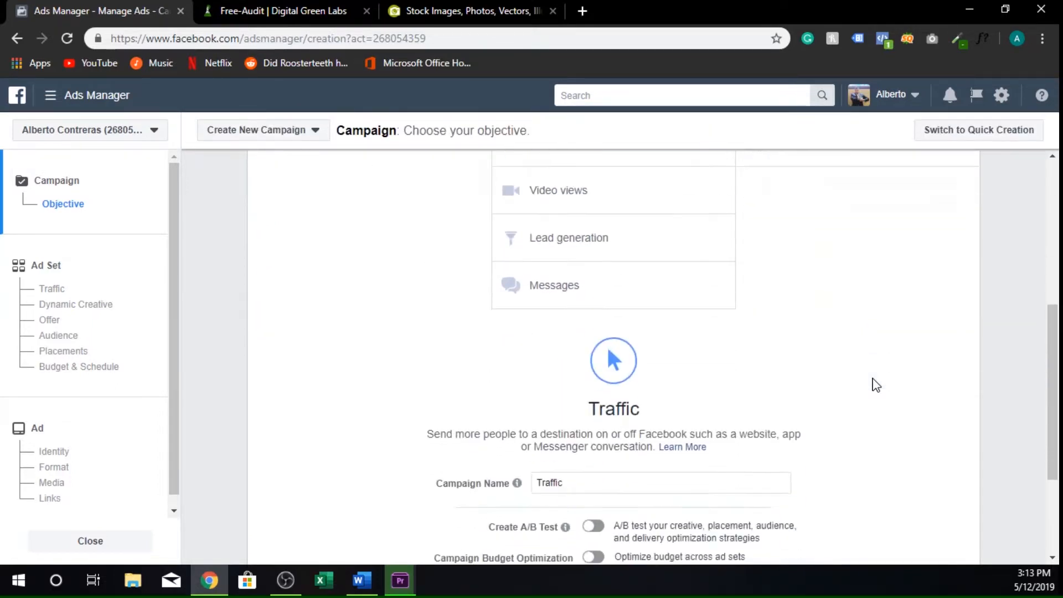
{"action": "left_click", "coordinate": [635, 471]}
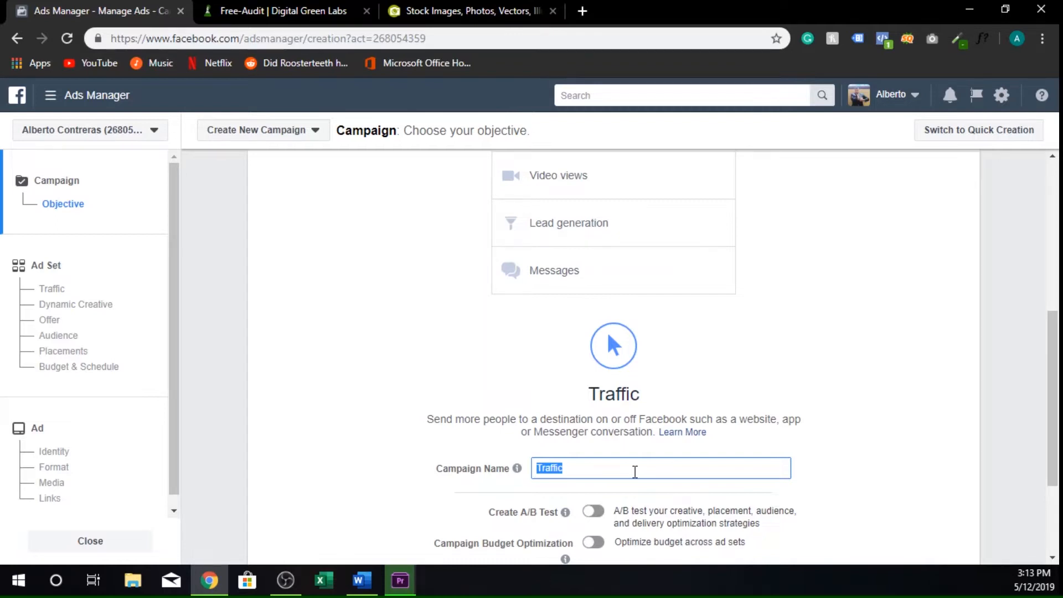
{"action": "type", "text": "Awarn"}
{"action": "key", "text": "BackSpace"}
{"action": "type", "text": "eness digital "}
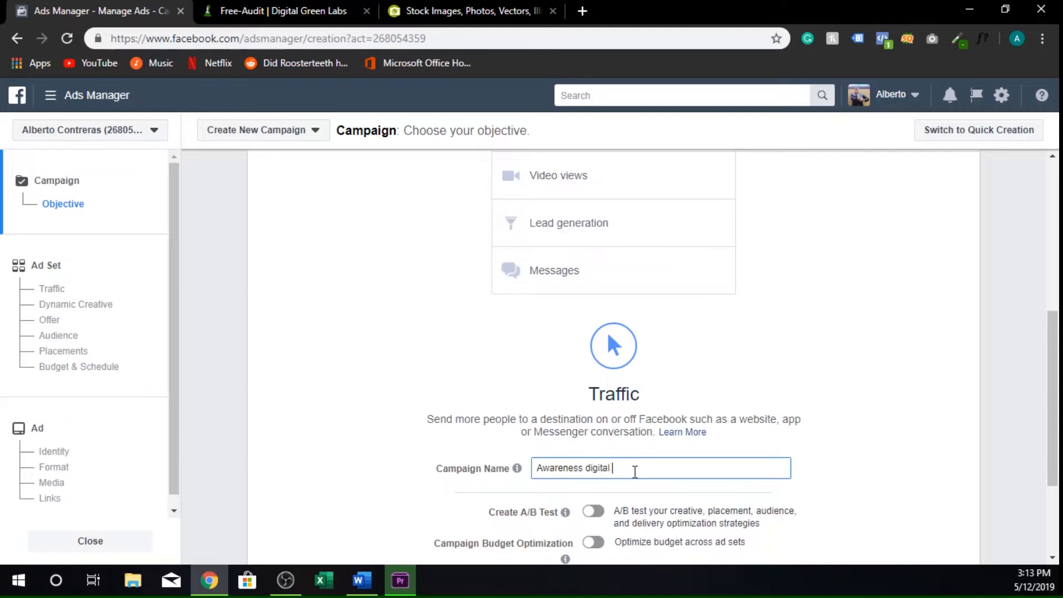
{"action": "type", "text": "green labs video"}
{"action": "scroll", "coordinate": [634, 471], "scroll_direction": "down", "scroll_amount": 3}
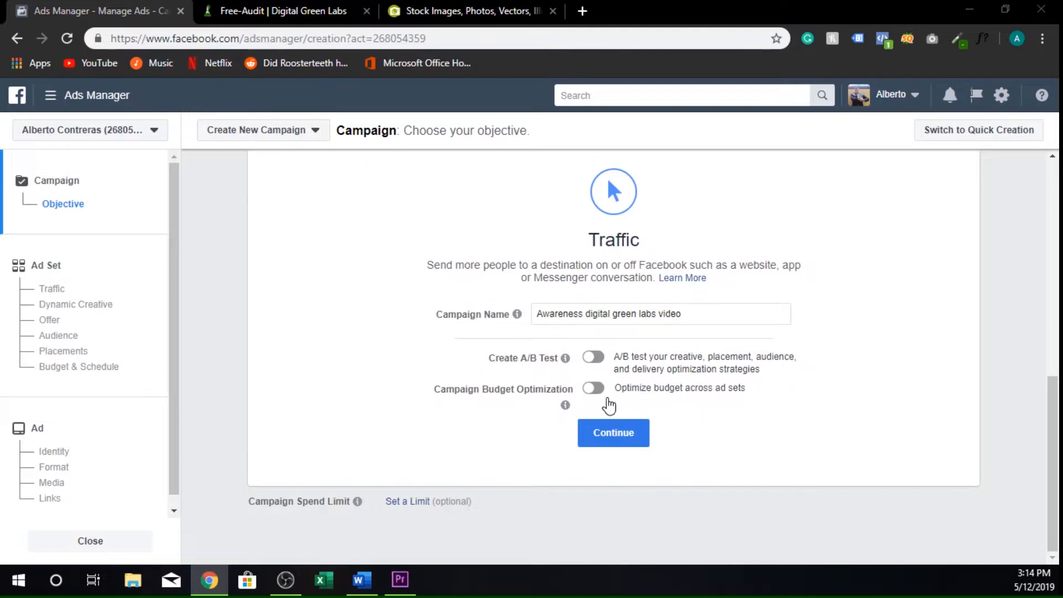
{"action": "left_click", "coordinate": [608, 438]}
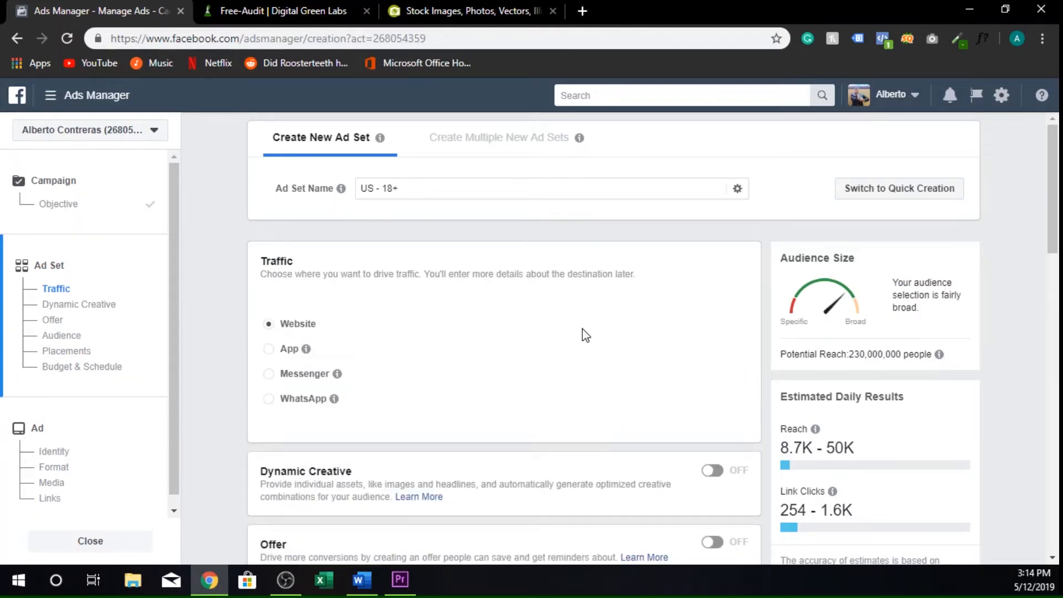
Name the ad set "small business owners".
{"action": "triple_click", "coordinate": [406, 190]}
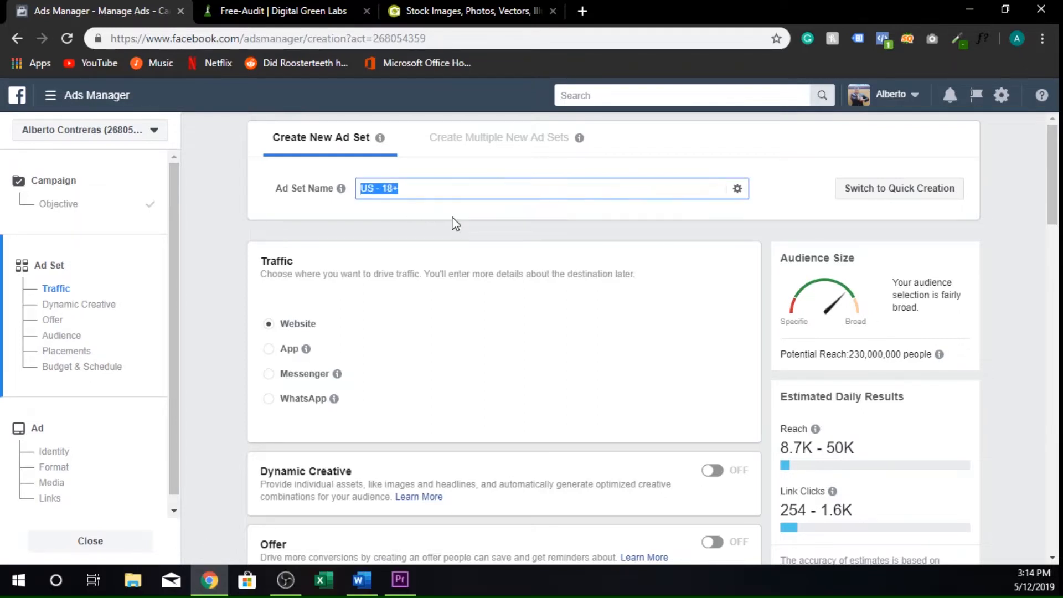
{"action": "type", "text": "small business "}
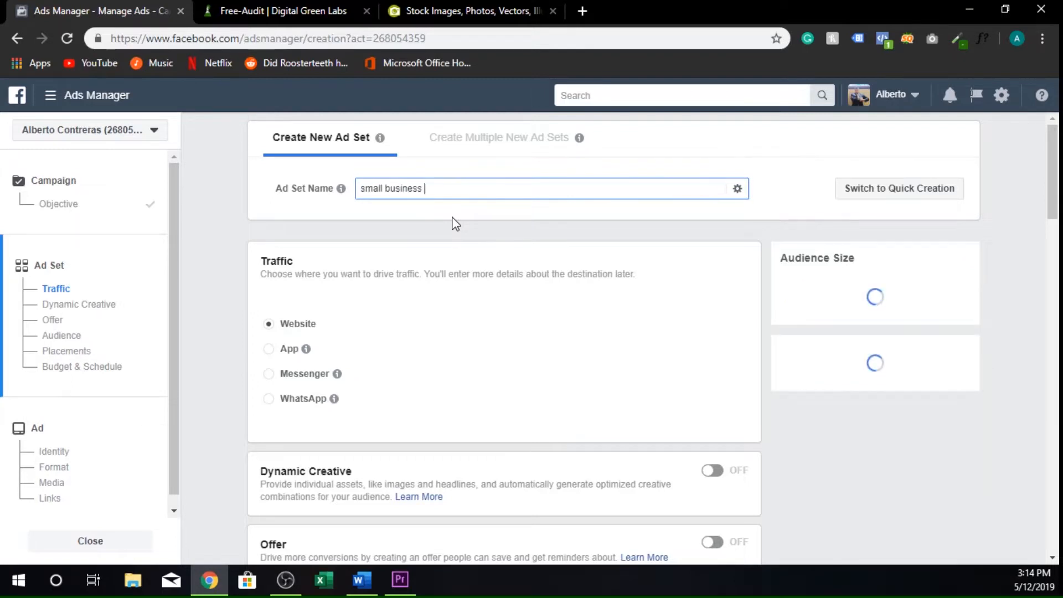
{"action": "type", "text": "owners"}
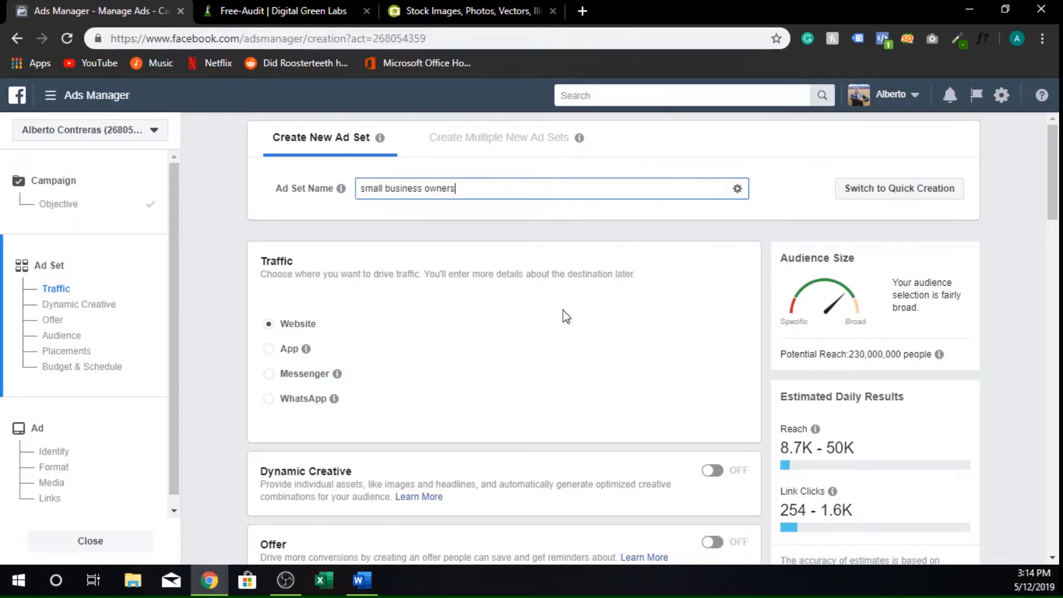
Add the "Small business owners" behavior to the audience's detailed targeting.
{"action": "scroll", "coordinate": [525, 356], "scroll_direction": "down", "scroll_amount": 1}
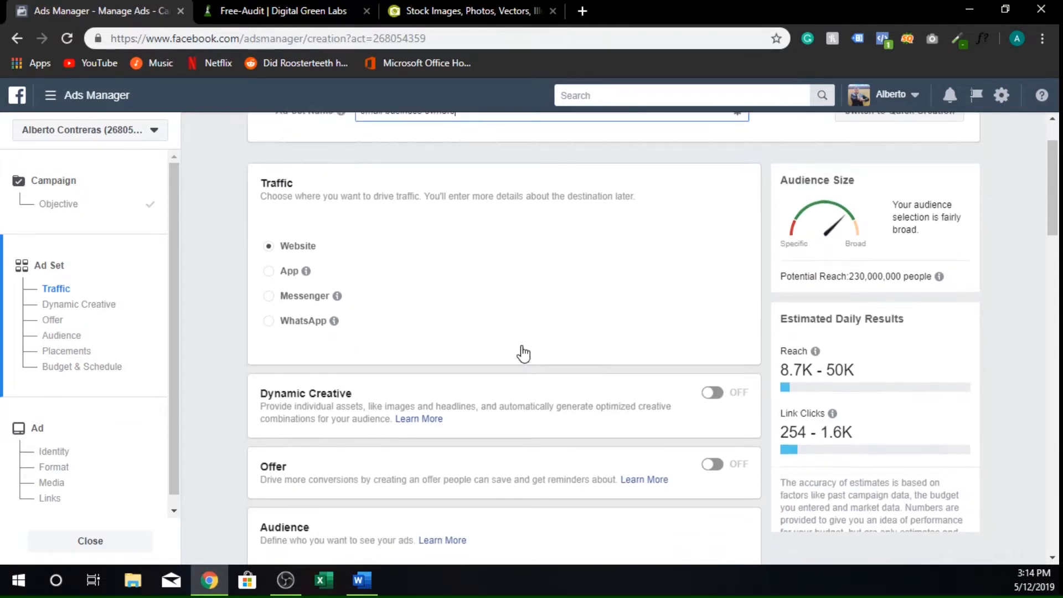
{"action": "scroll", "coordinate": [348, 489], "scroll_direction": "down", "scroll_amount": 1}
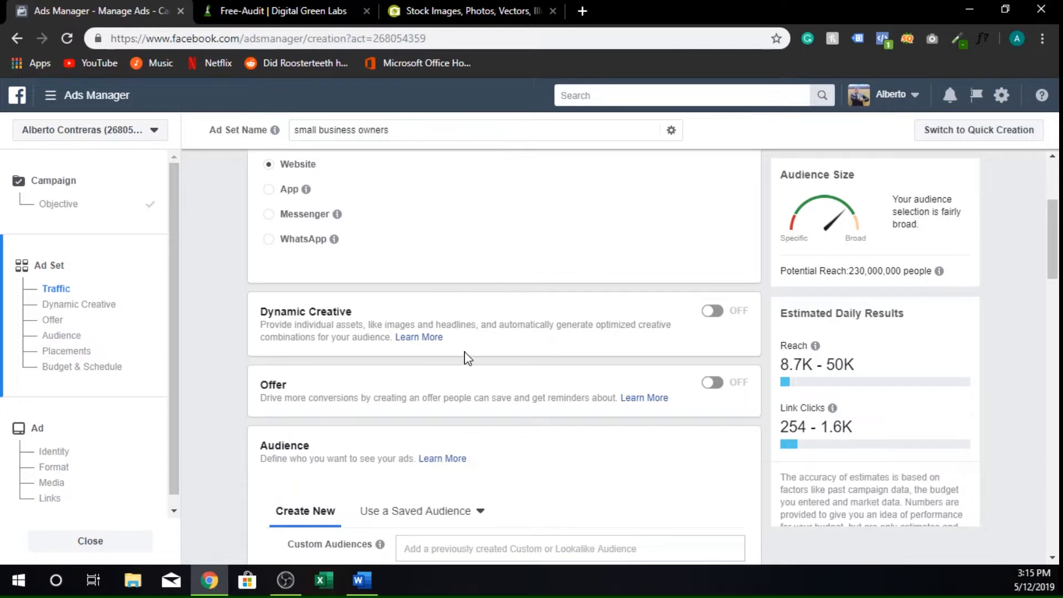
{"action": "scroll", "coordinate": [468, 358], "scroll_direction": "down", "scroll_amount": 3}
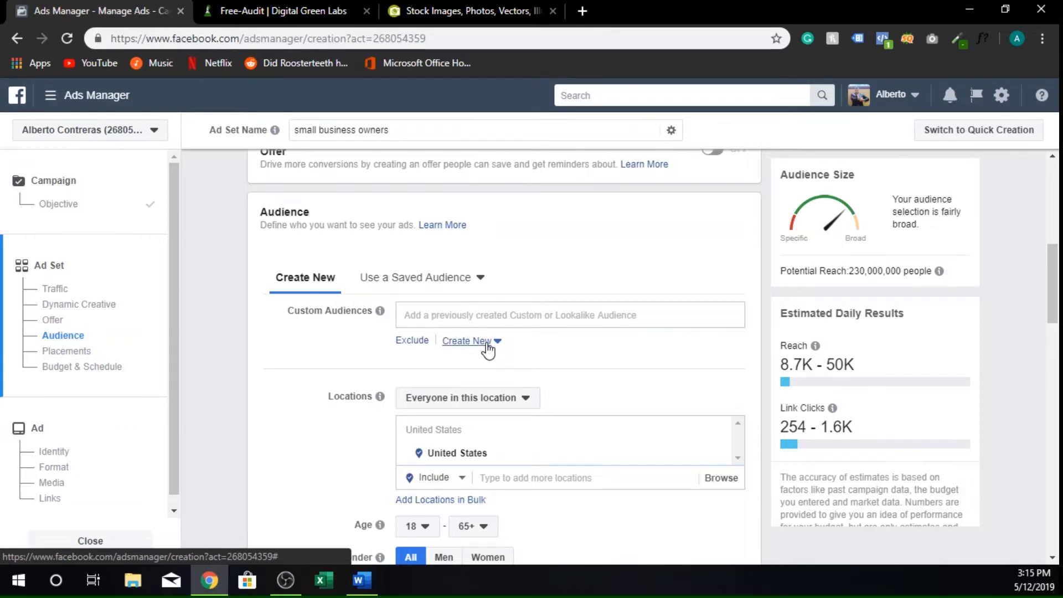
{"action": "scroll", "coordinate": [487, 349], "scroll_direction": "down", "scroll_amount": 3}
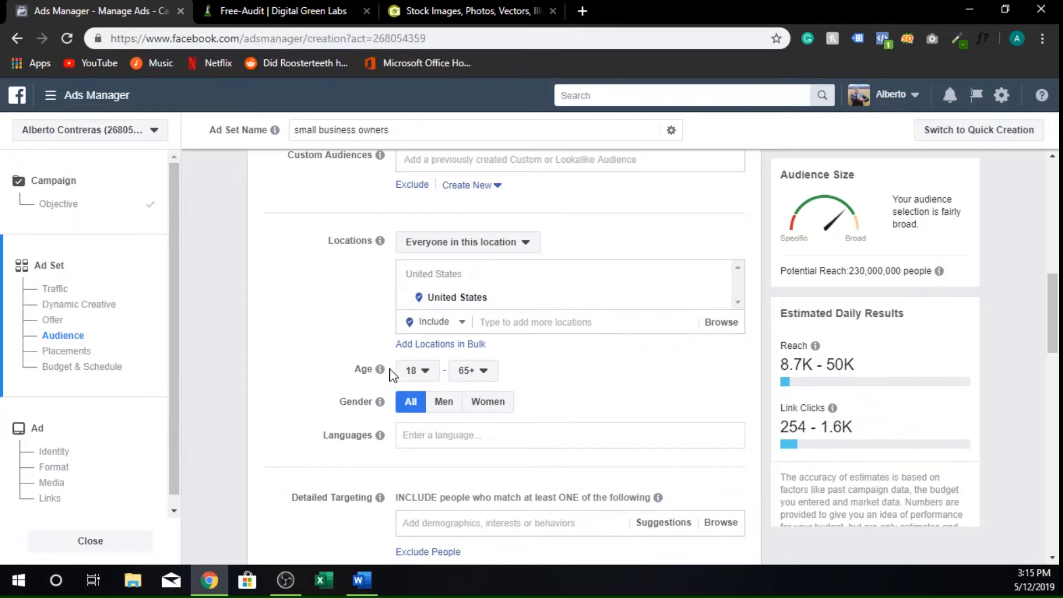
{"action": "scroll", "coordinate": [392, 375], "scroll_direction": "down", "scroll_amount": 1}
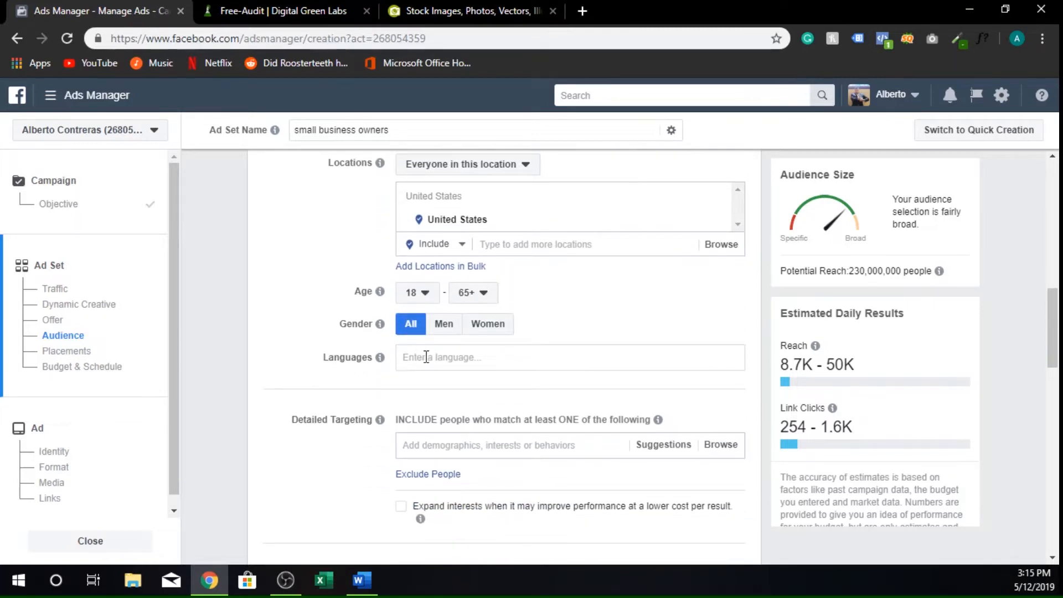
{"action": "scroll", "coordinate": [426, 360], "scroll_direction": "down", "scroll_amount": 2}
{"action": "scroll", "coordinate": [428, 363], "scroll_direction": "up", "scroll_amount": 1}
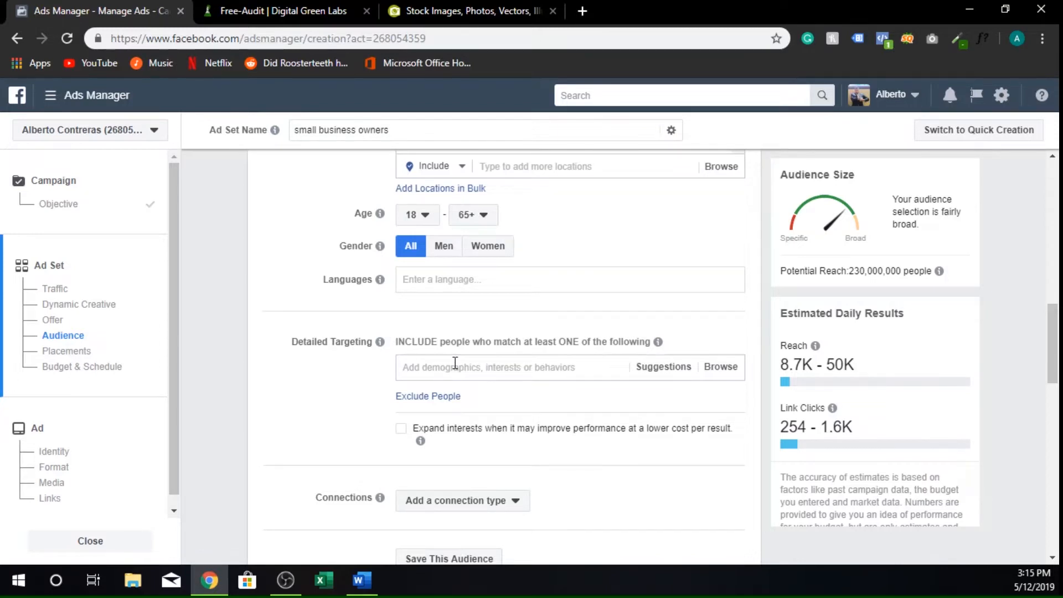
{"action": "left_click", "coordinate": [455, 362]}
{"action": "type", "text": "small "}
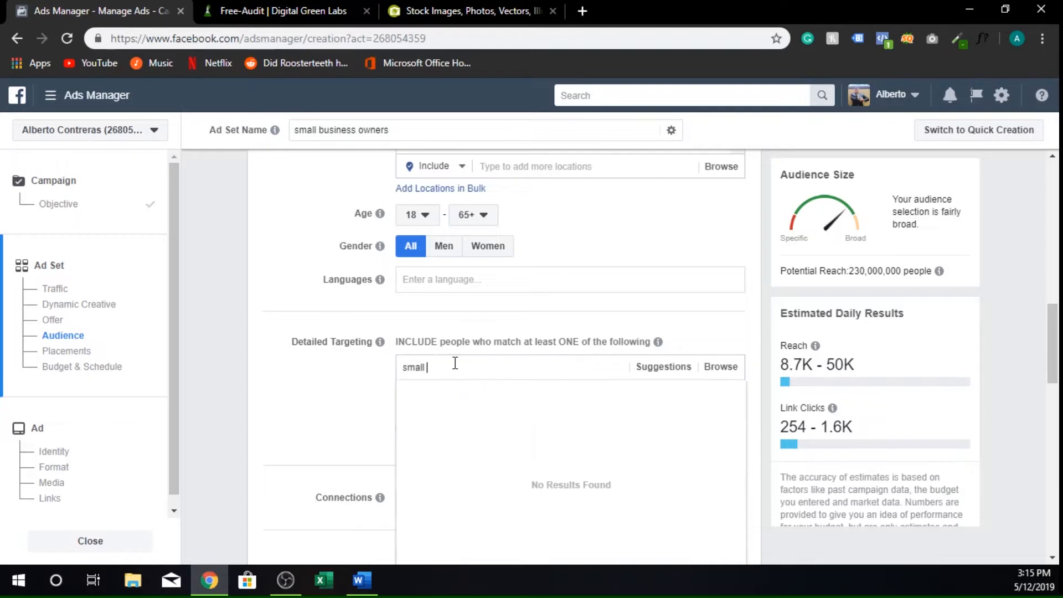
{"action": "type", "text": "business owners"}
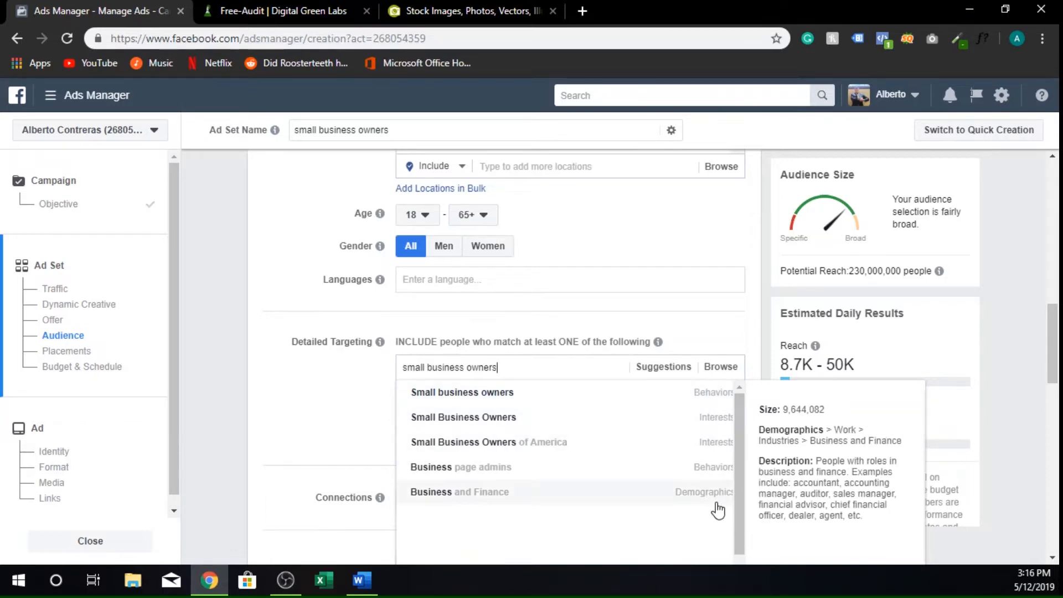
{"action": "left_click", "coordinate": [541, 393]}
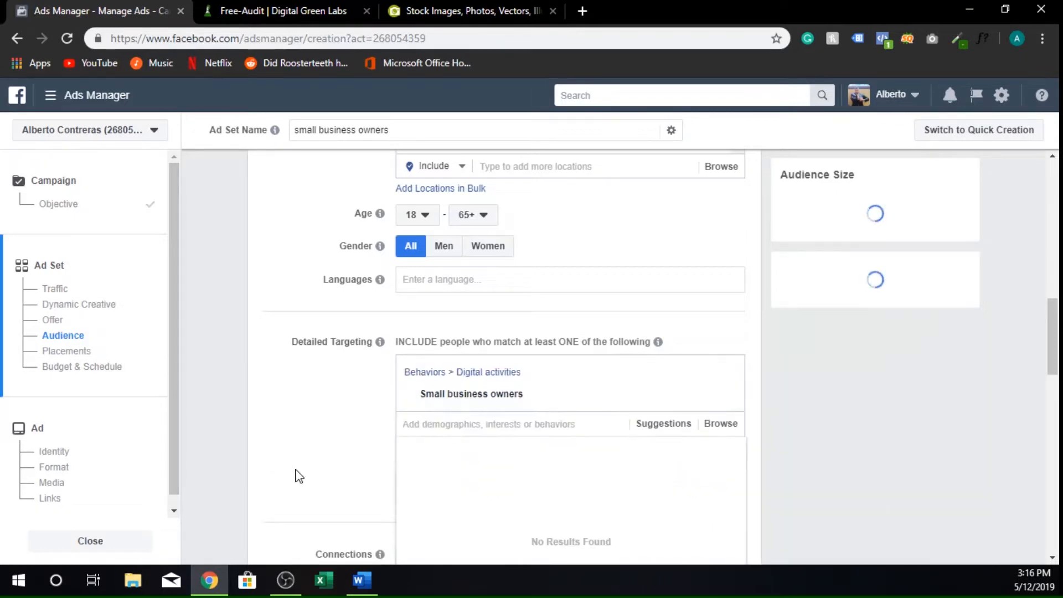
Glance at the Digital Green Labs free-audit page, and add the Shopify and wix interests to the detailed targeting.
{"action": "scroll", "coordinate": [455, 380], "scroll_direction": "down", "scroll_amount": 1}
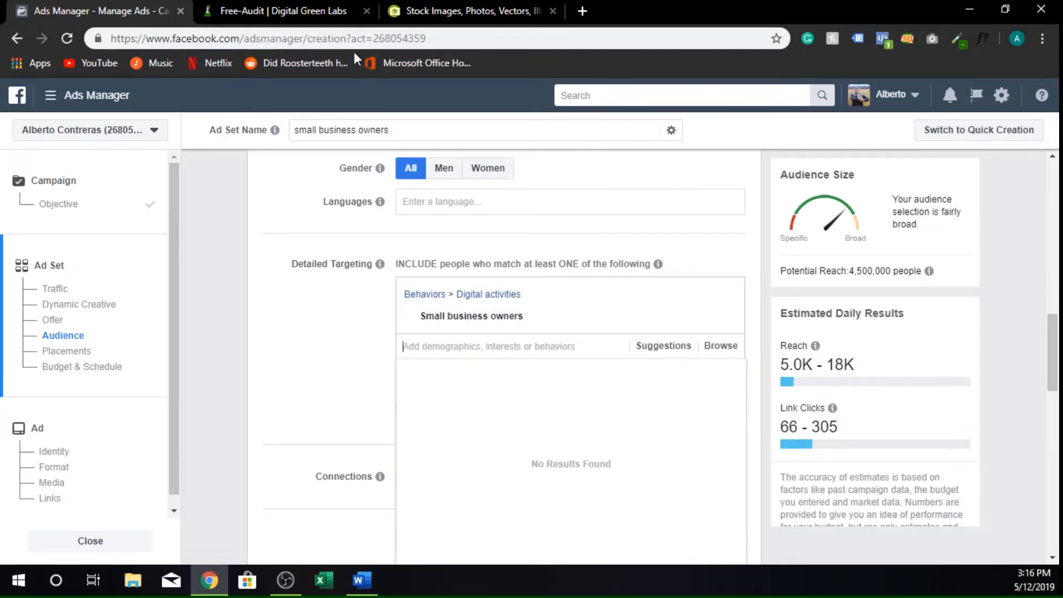
{"action": "left_click", "coordinate": [310, 11]}
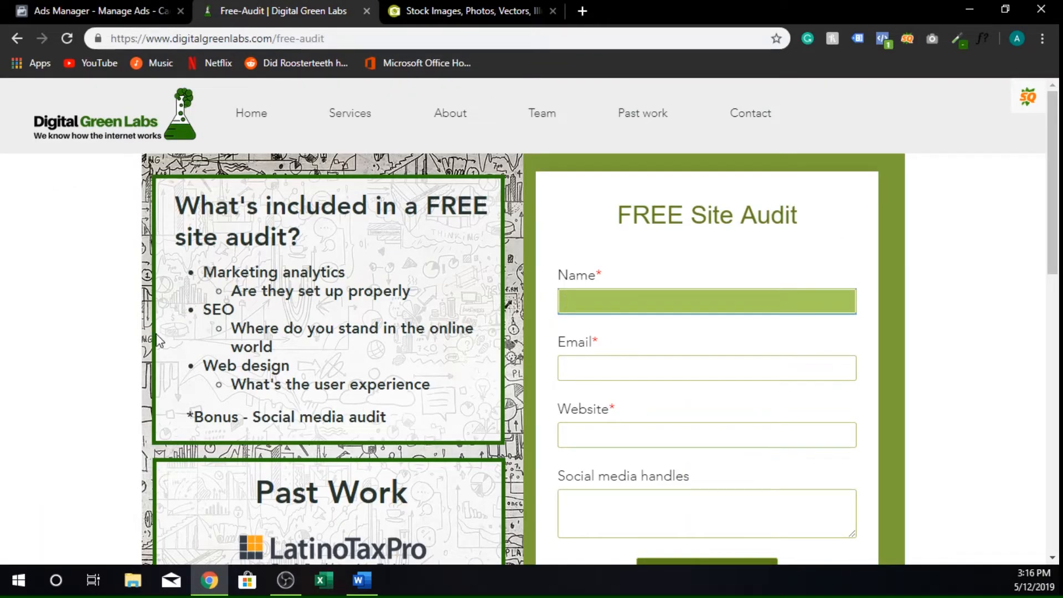
{"action": "left_click", "coordinate": [139, 4]}
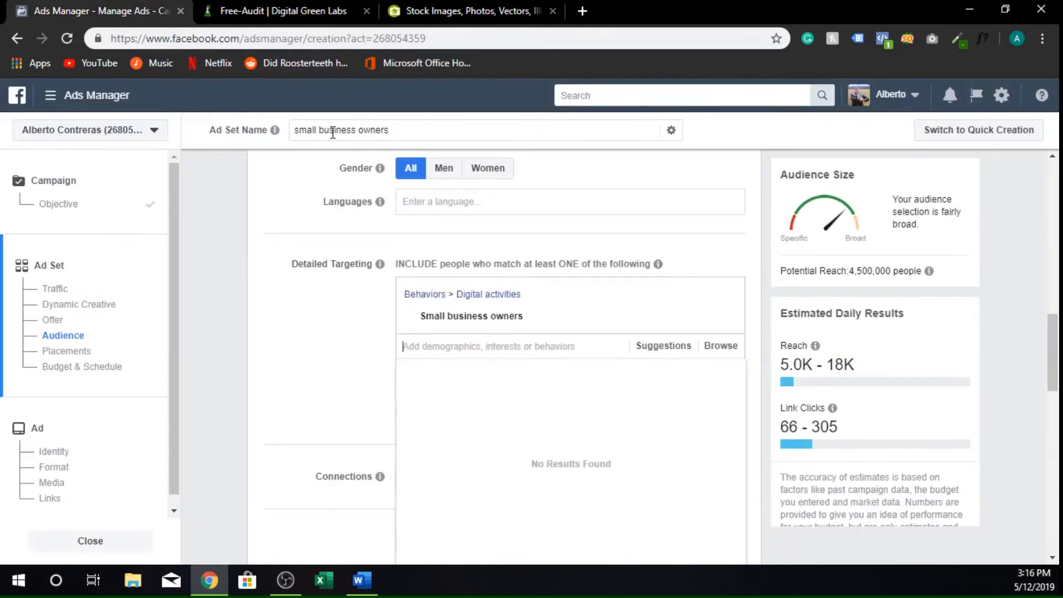
{"action": "type", "text": "sho"}
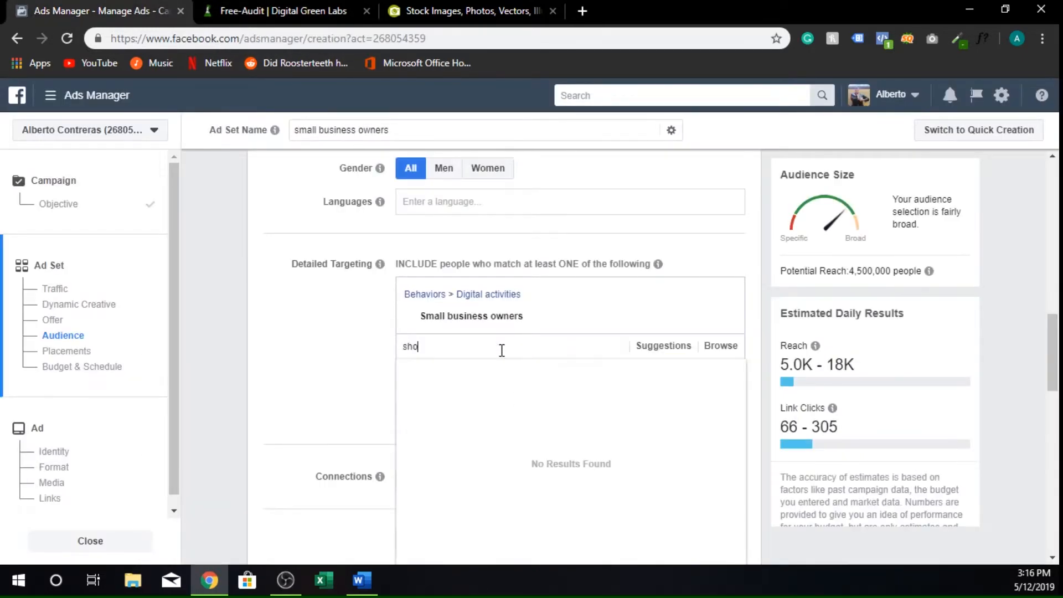
{"action": "type", "text": "pify"}
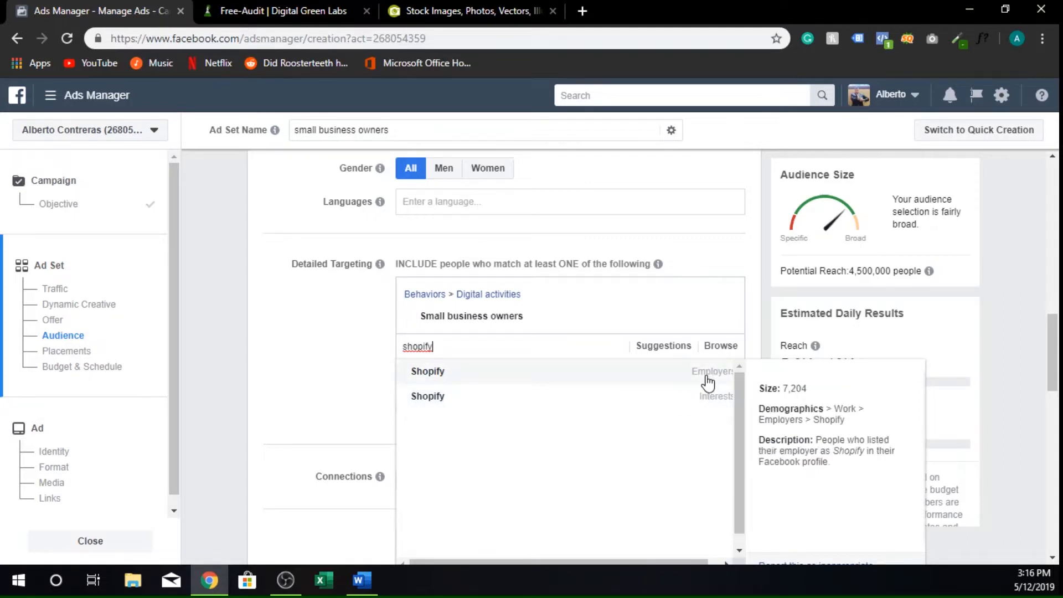
{"action": "left_click", "coordinate": [668, 408]}
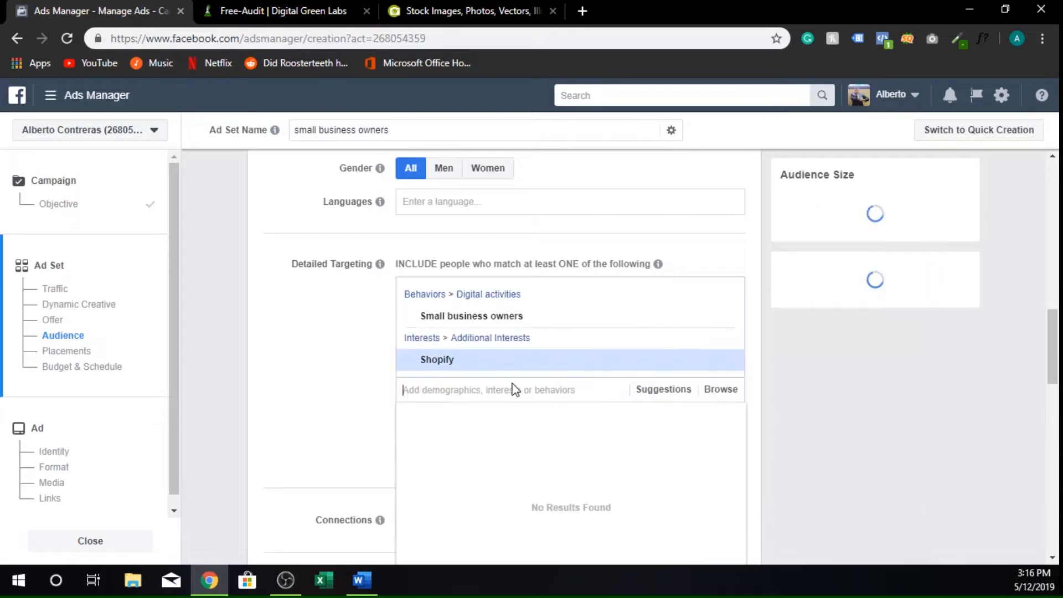
{"action": "type", "text": "wix"}
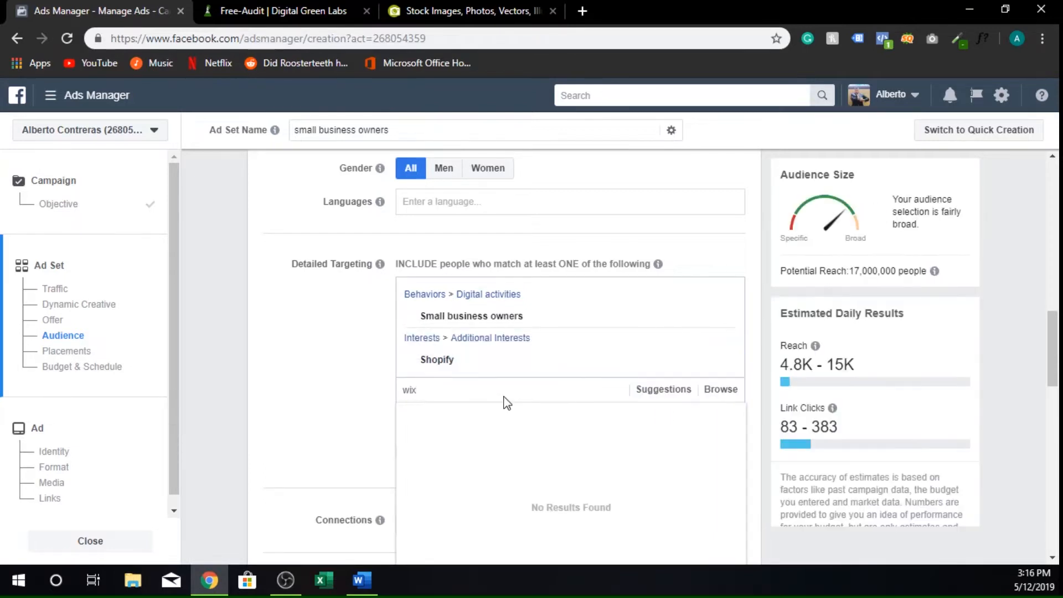
{"action": "left_click", "coordinate": [604, 452]}
Add the Squarespace and WordPress interests to the audience's detailed targeting.
{"action": "type", "text": "squares"}
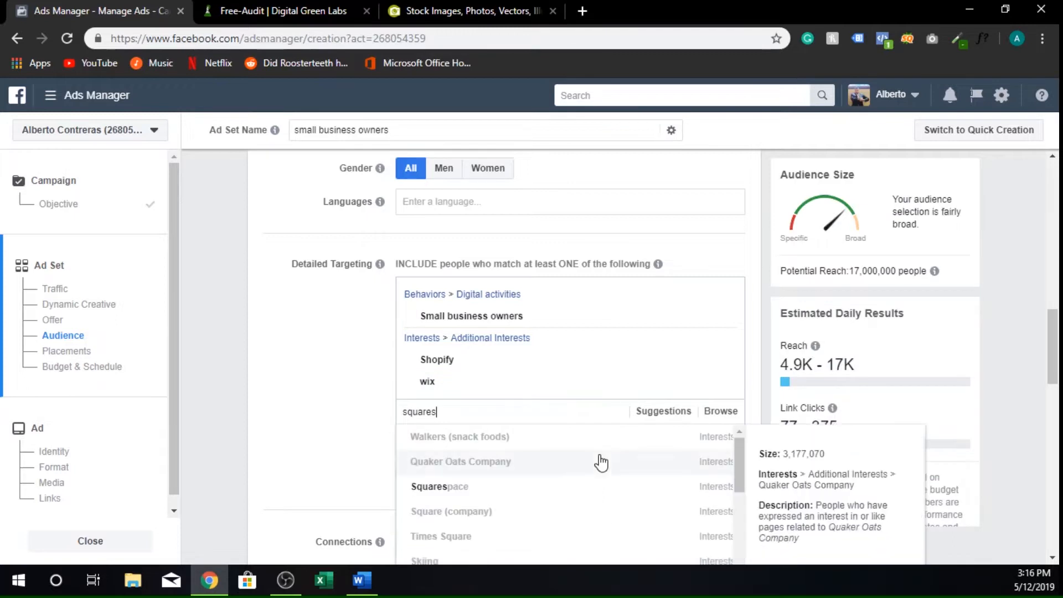
{"action": "type", "text": "pace"}
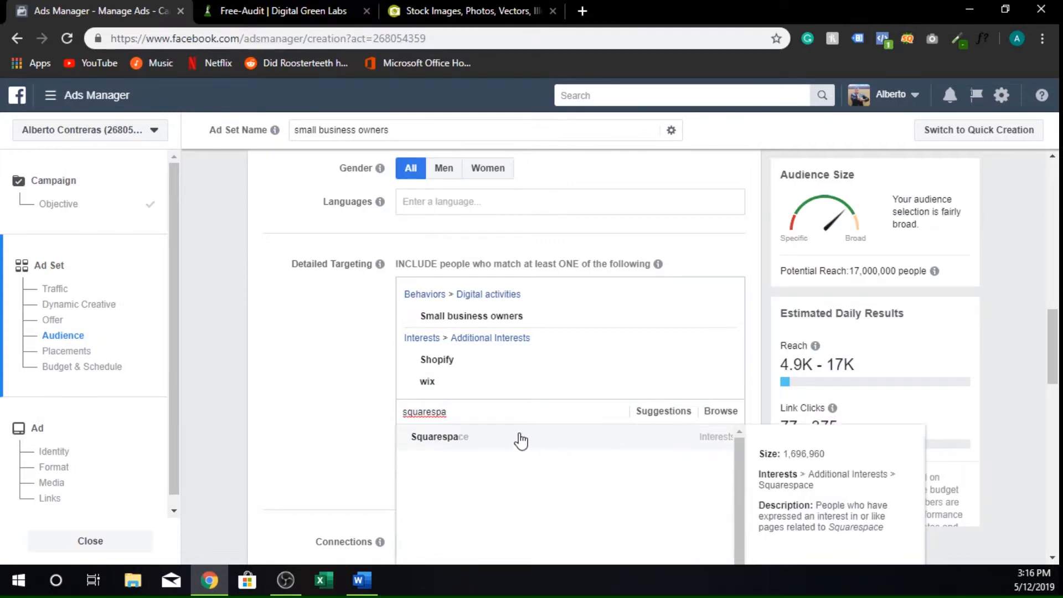
{"action": "left_click", "coordinate": [517, 437]}
{"action": "type", "text": "wordpre"}
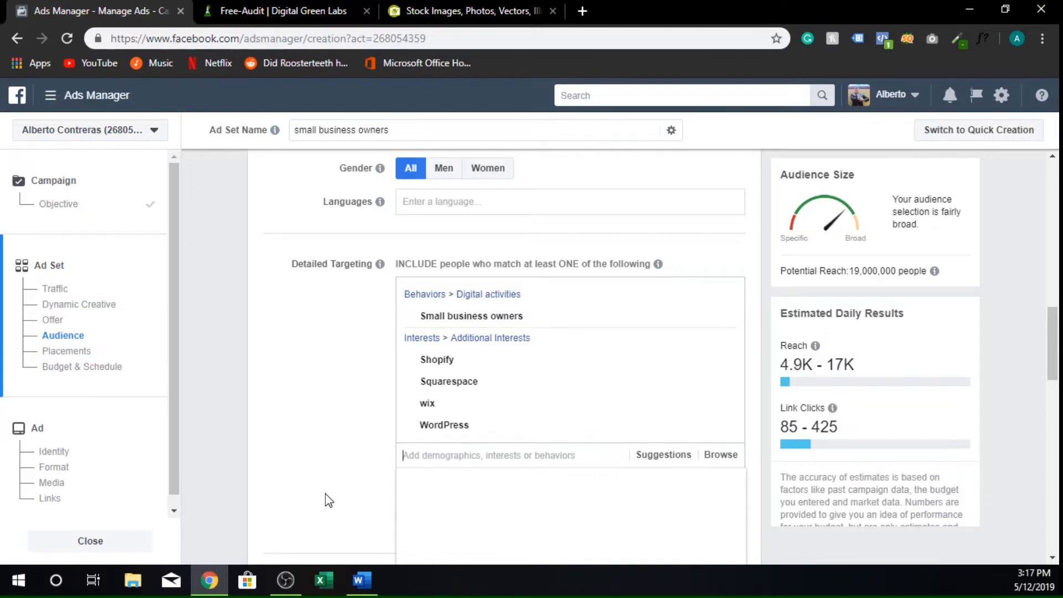
Add the Inc. (magazine) and Entrepreneur (magazine) interests to the audience's detailed targeting.
{"action": "scroll", "coordinate": [372, 446], "scroll_direction": "down", "scroll_amount": 1}
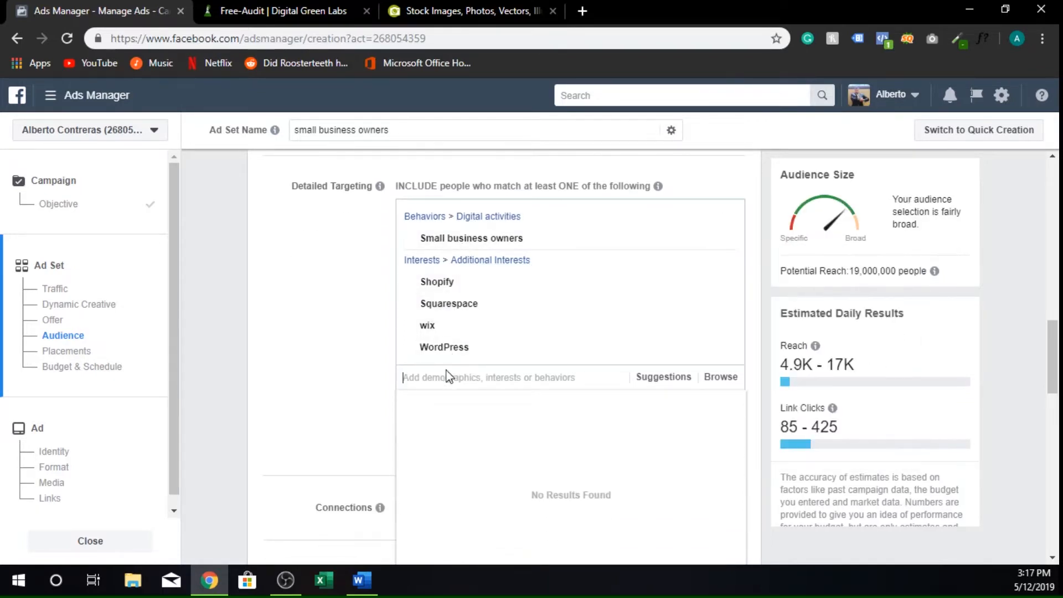
{"action": "type", "text": "inc maga"}
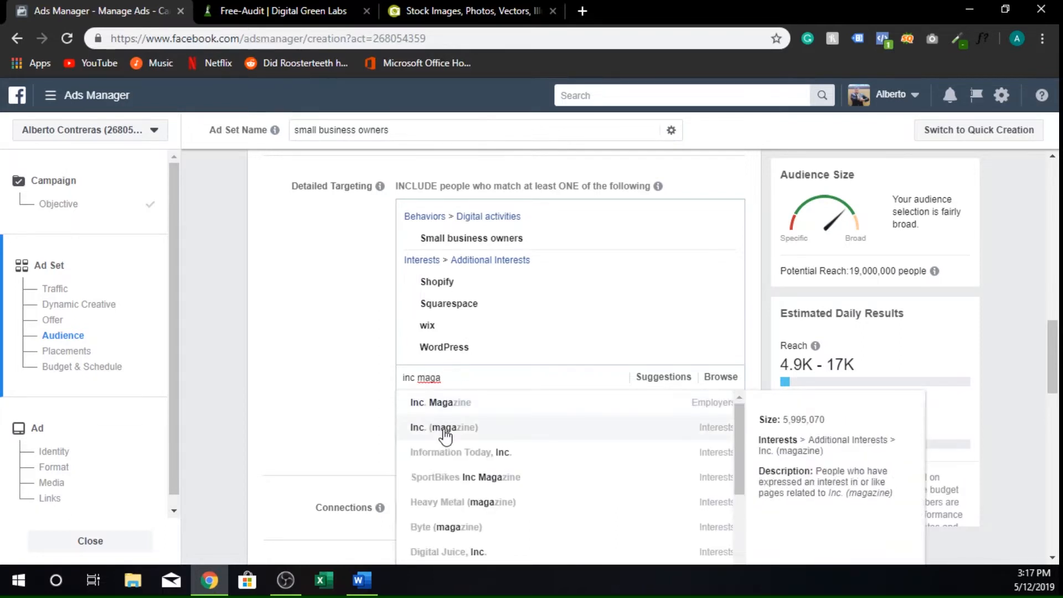
{"action": "left_click", "coordinate": [425, 432]}
{"action": "type", "text": "entrepre"}
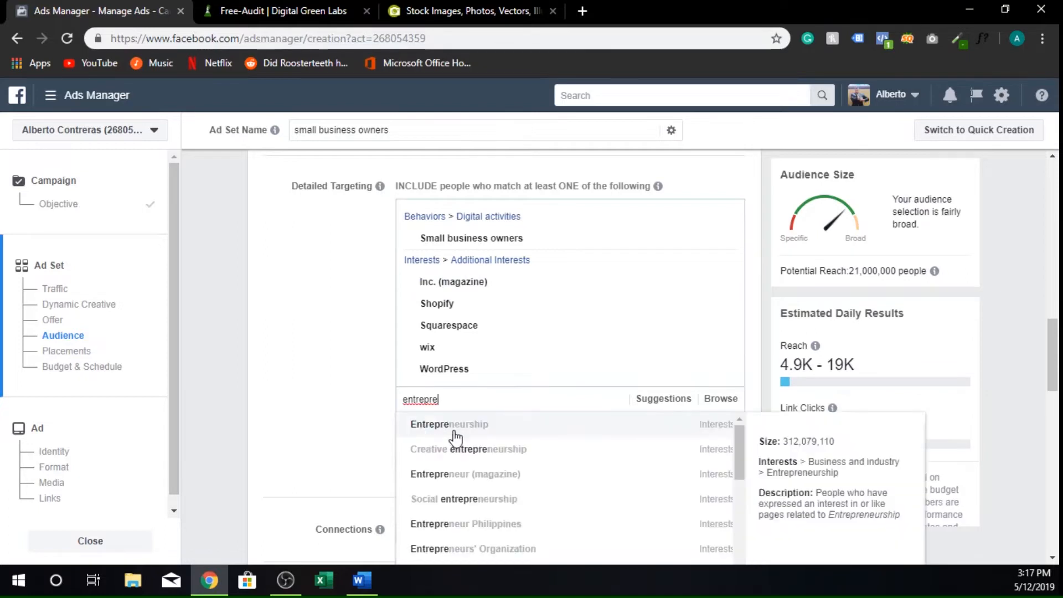
{"action": "left_click", "coordinate": [465, 474]}
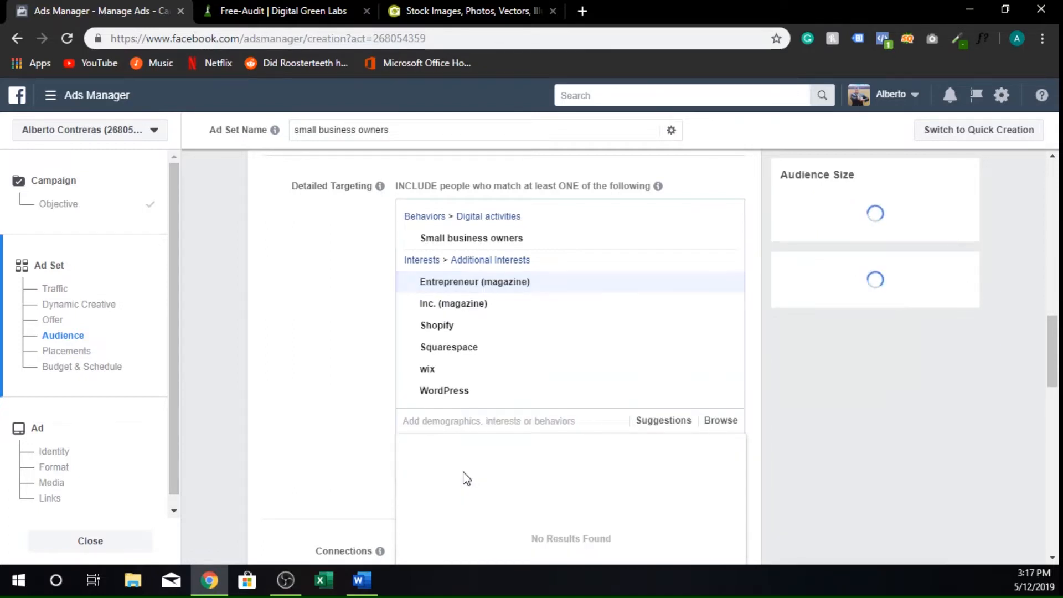
Add the Forbes and E-commerce interests to the audience's detailed targeting.
{"action": "type", "text": "forbes"}
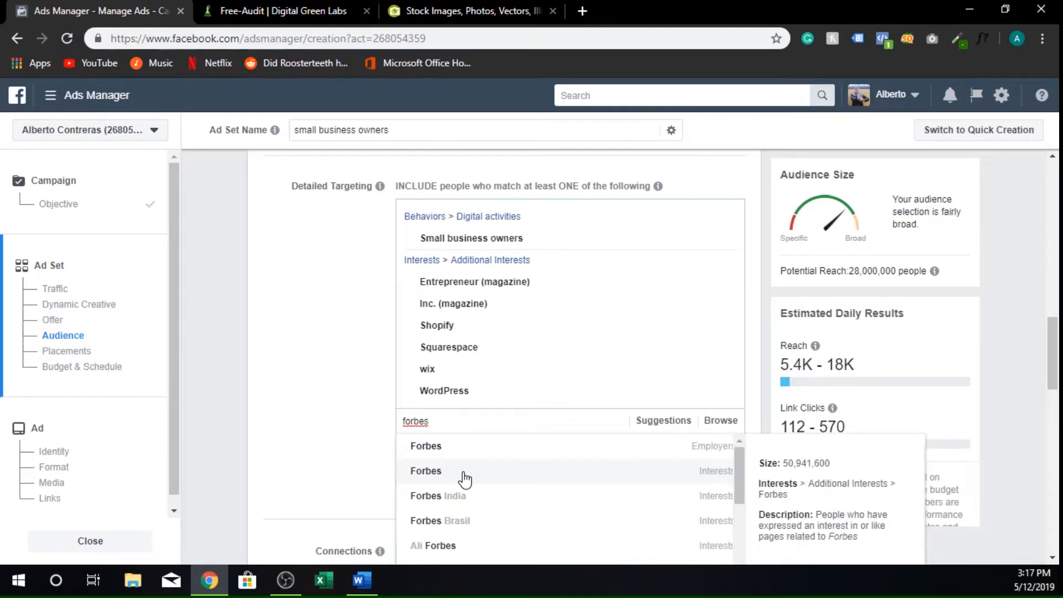
{"action": "left_click", "coordinate": [465, 479]}
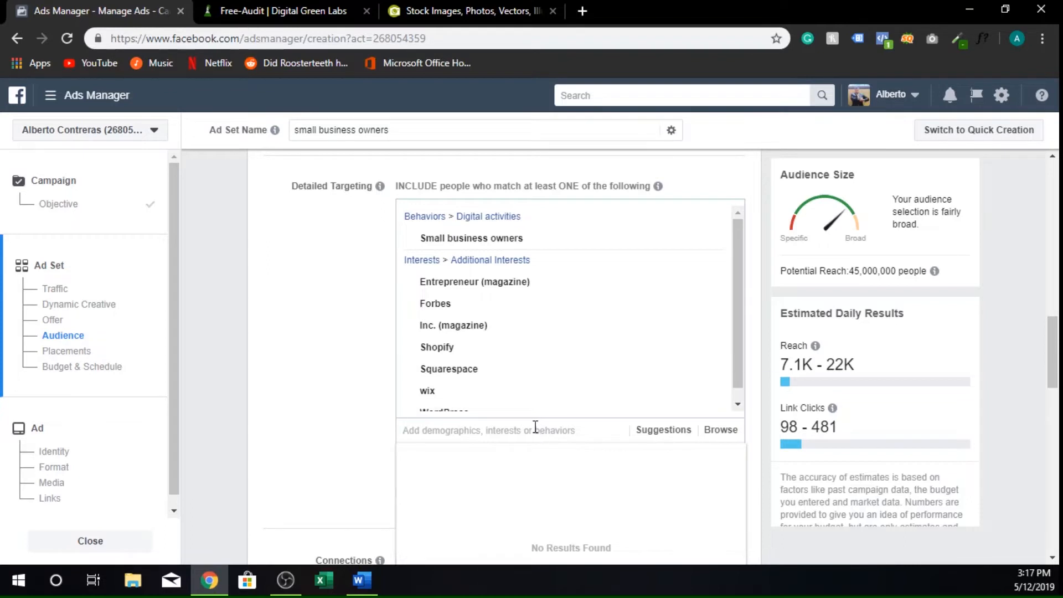
{"action": "type", "text": "ecommerce"}
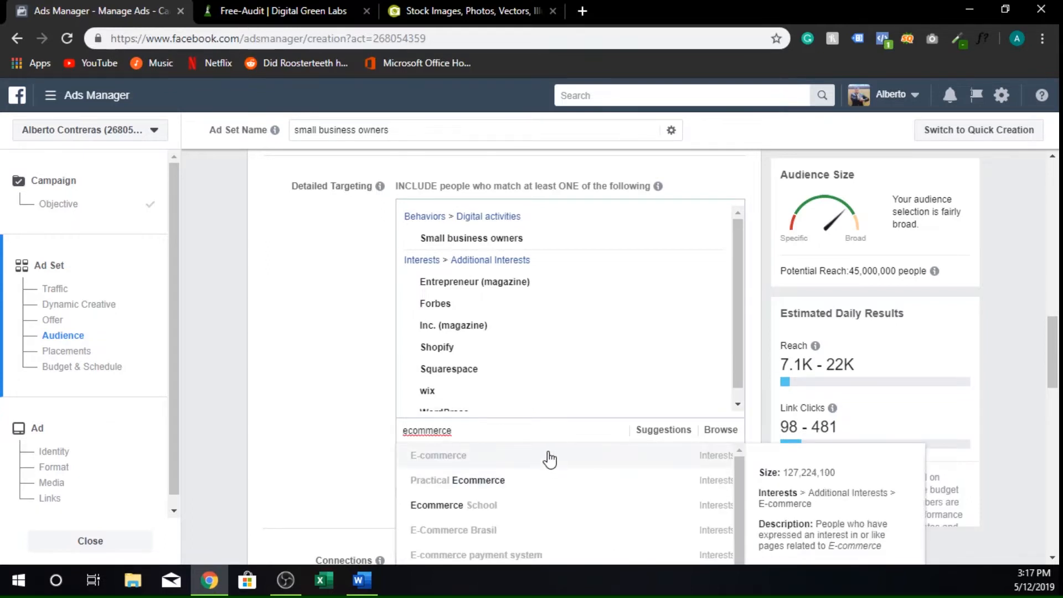
{"action": "left_click", "coordinate": [547, 456]}
{"action": "scroll", "coordinate": [360, 449], "scroll_direction": "up", "scroll_amount": 1}
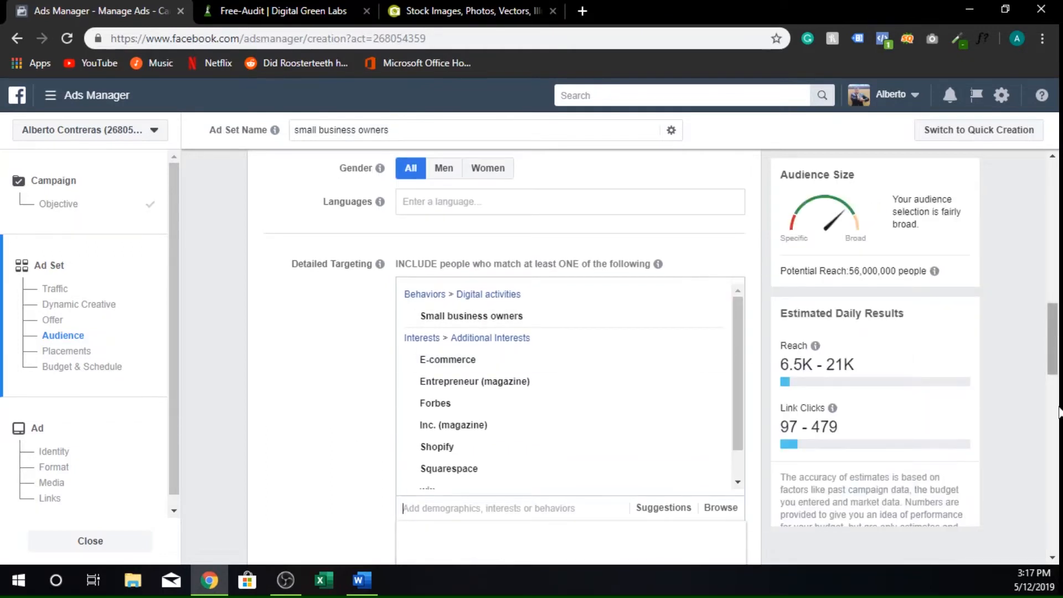
{"action": "left_click", "coordinate": [857, 273]}
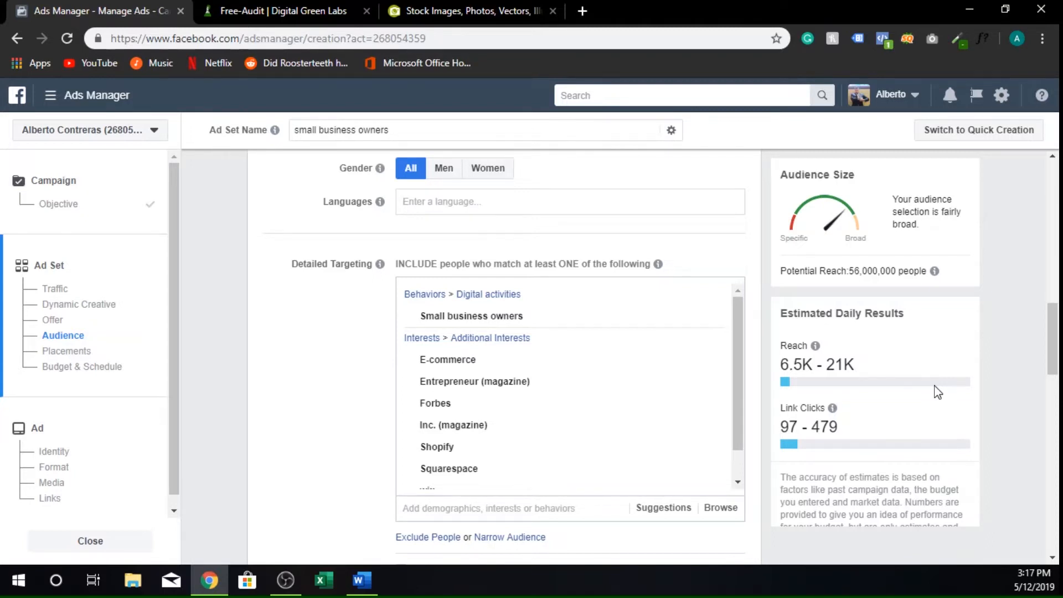
Narrow the detailed targeting with a must-also-match condition group, removing it once and adding it again.
{"action": "scroll", "coordinate": [936, 396], "scroll_direction": "down", "scroll_amount": 1}
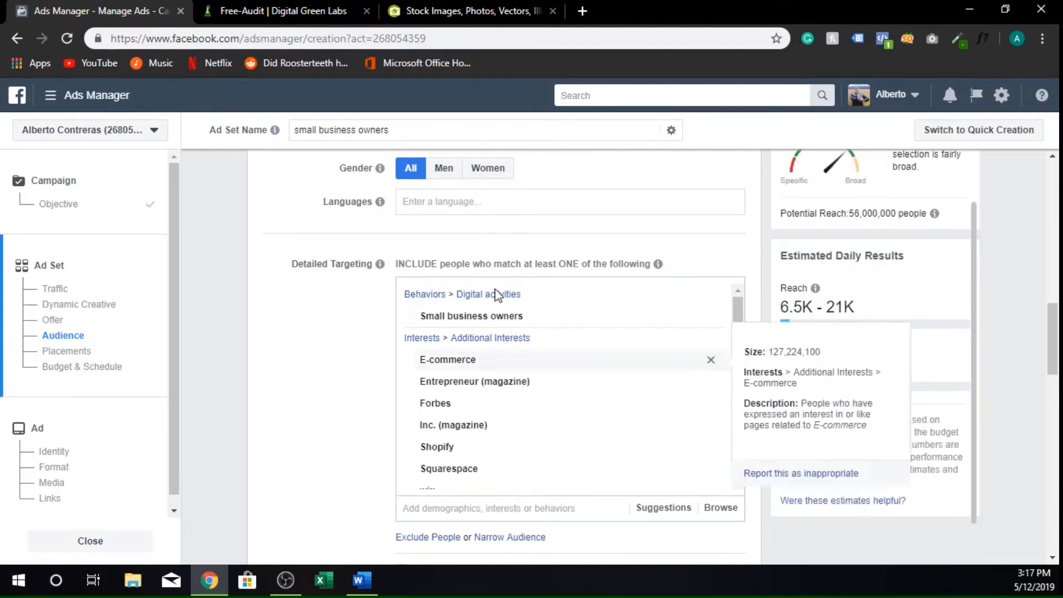
{"action": "scroll", "coordinate": [500, 356], "scroll_direction": "down", "scroll_amount": 1}
{"action": "scroll", "coordinate": [285, 418], "scroll_direction": "down", "scroll_amount": 1}
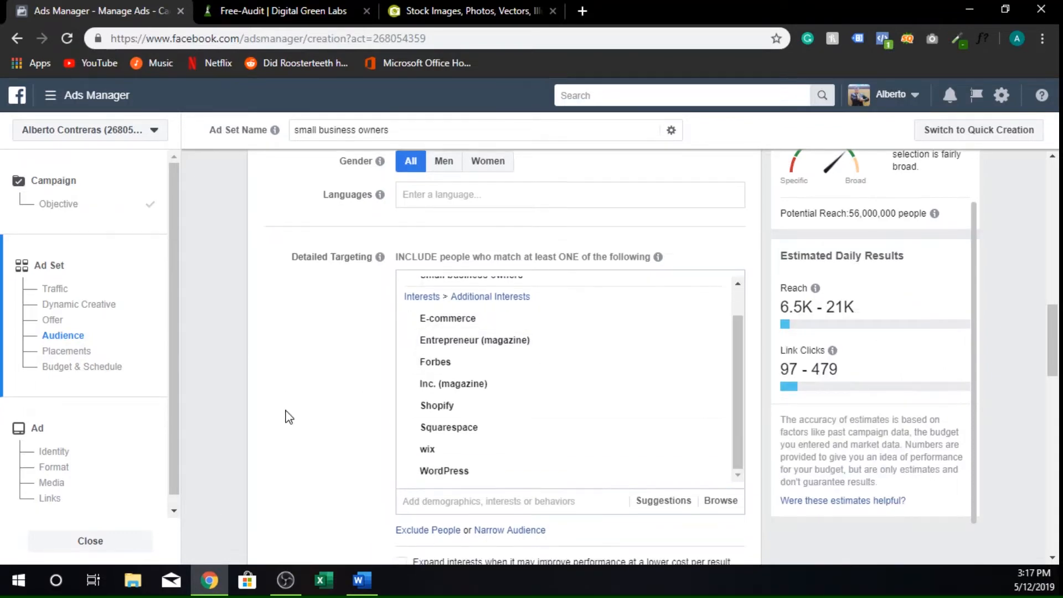
{"action": "left_click", "coordinate": [516, 459]}
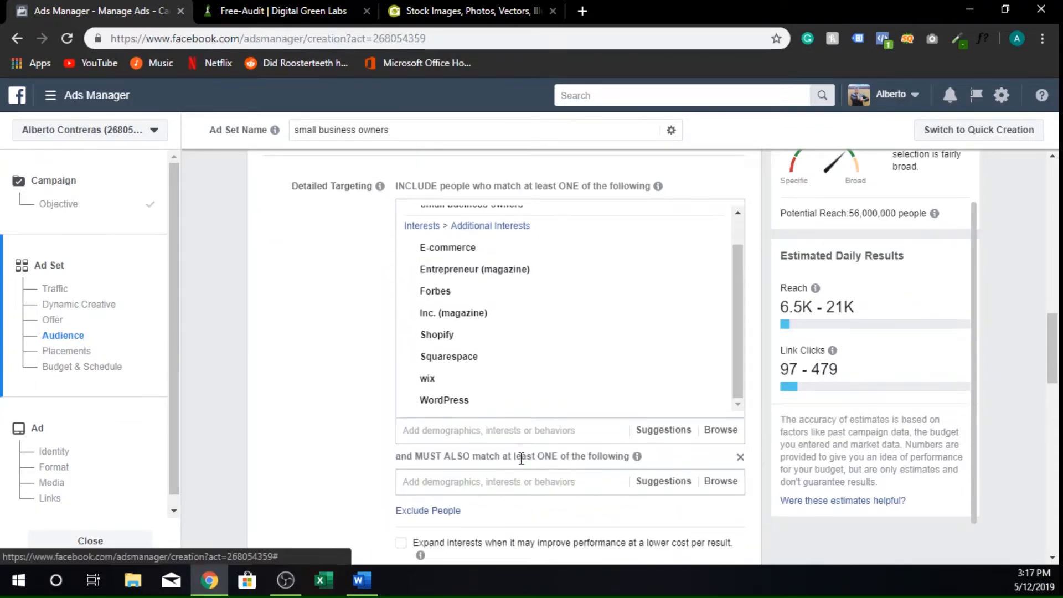
{"action": "scroll", "coordinate": [519, 468], "scroll_direction": "down", "scroll_amount": 1}
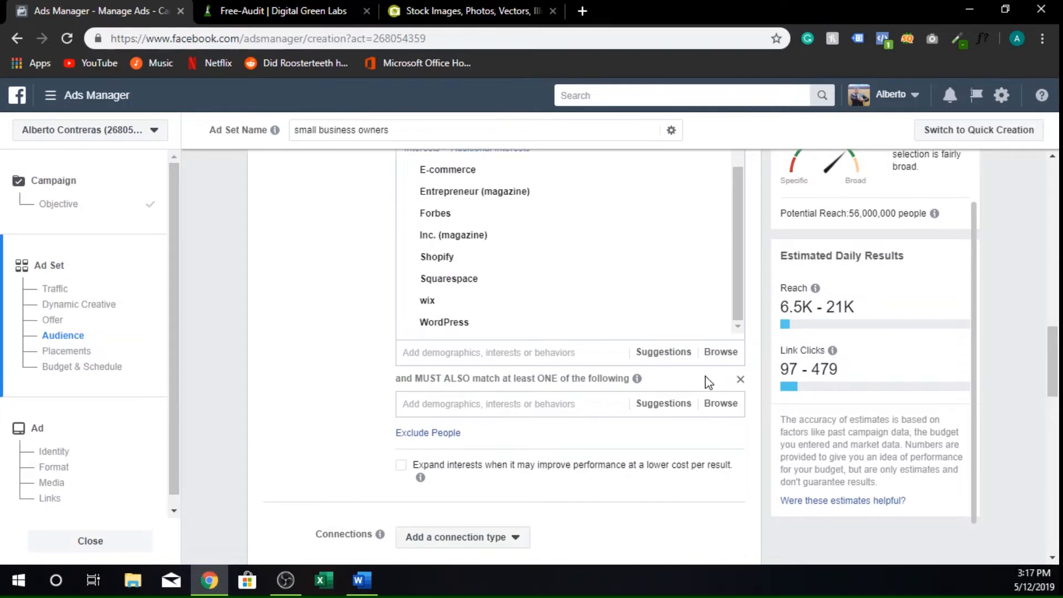
{"action": "left_click", "coordinate": [740, 379]}
{"action": "left_click", "coordinate": [530, 383]}
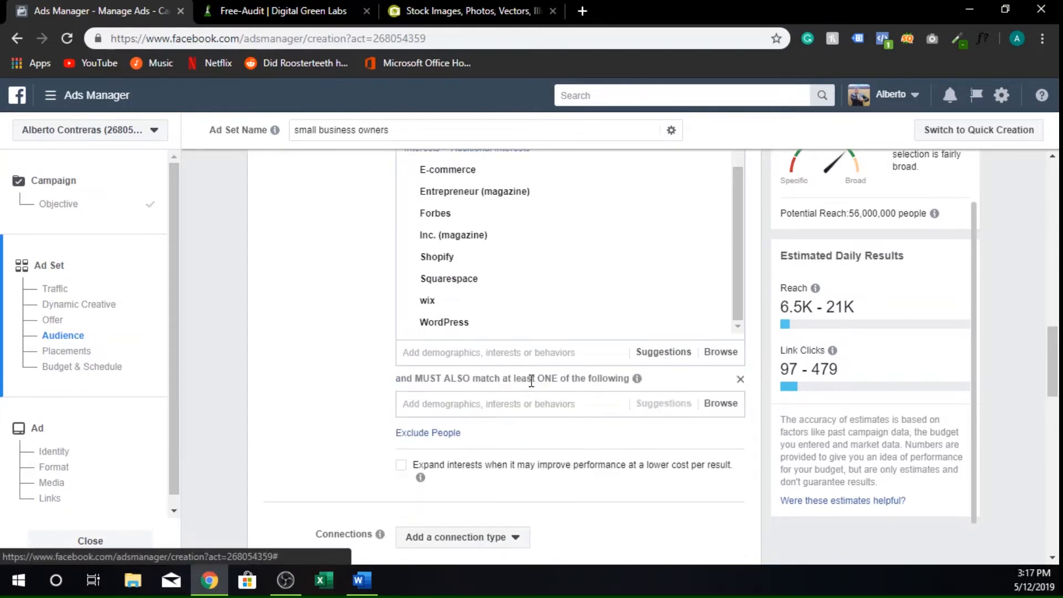
Review the included interests and add the "Small business owners" behavior to the must-also-match group.
{"action": "scroll", "coordinate": [533, 410], "scroll_direction": "up", "scroll_amount": 1}
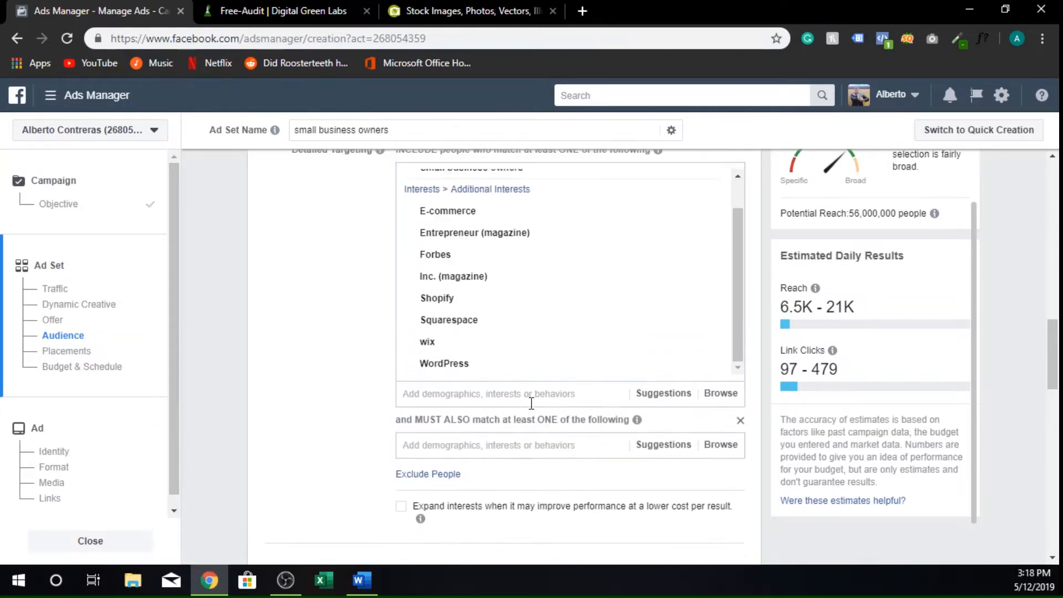
{"action": "mouse_move", "coordinate": [667, 378]}
{"action": "scroll", "coordinate": [666, 379], "scroll_direction": "up", "scroll_amount": 1}
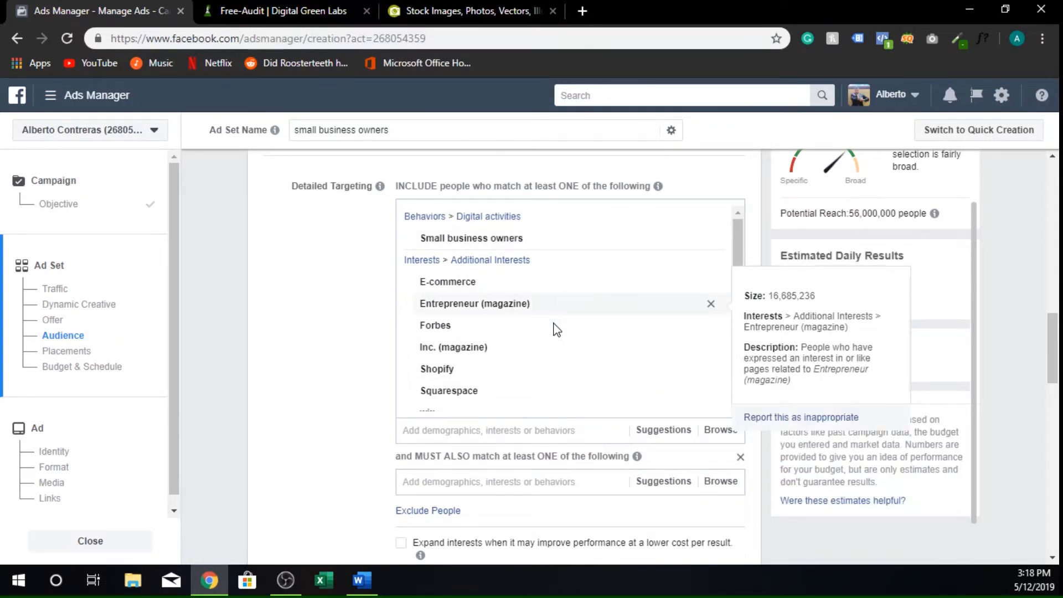
{"action": "scroll", "coordinate": [531, 349], "scroll_direction": "down", "scroll_amount": 1}
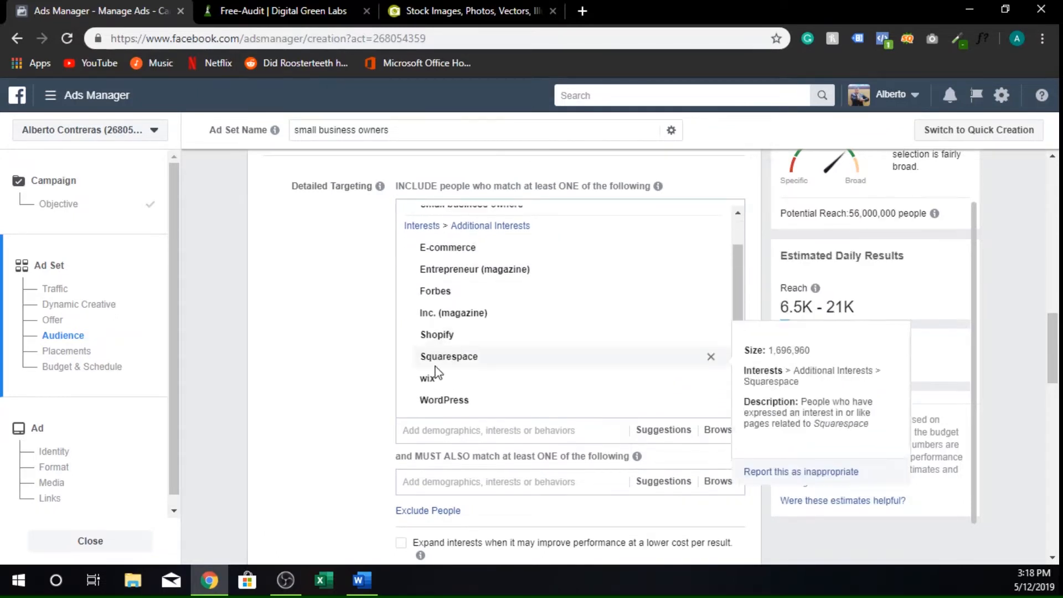
{"action": "left_click", "coordinate": [457, 480]}
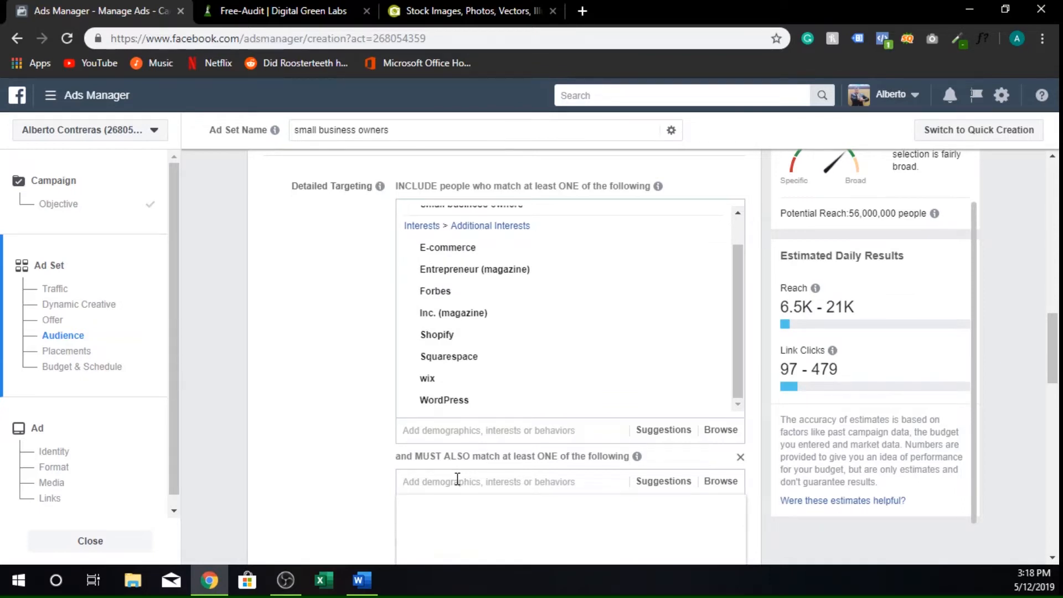
{"action": "type", "text": "small busines"}
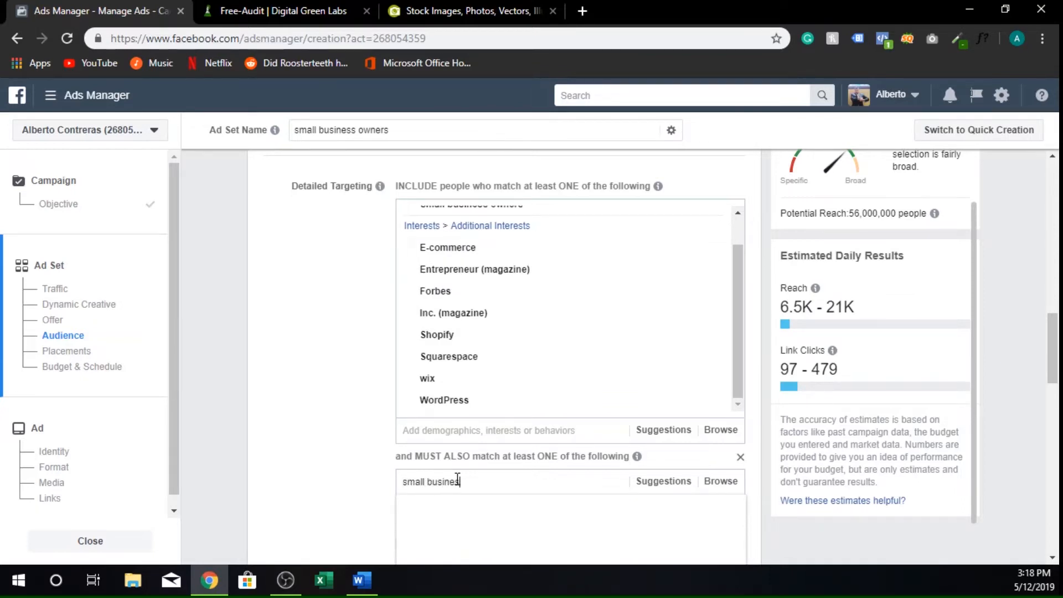
{"action": "type", "text": " owner"}
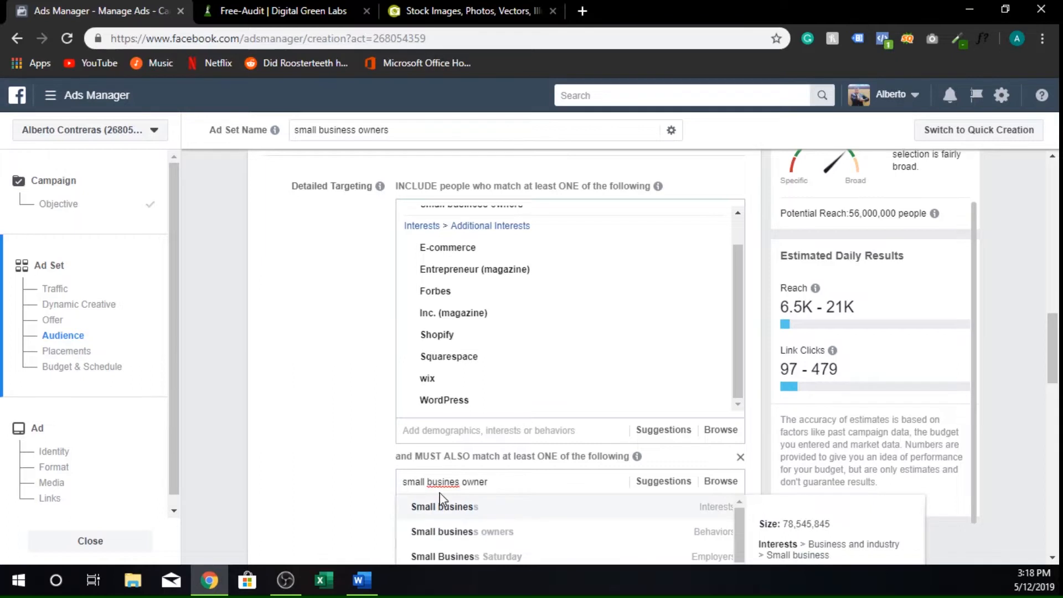
{"action": "left_click", "coordinate": [489, 507]}
Add the "Facebook Page admins" behavior to the first group of included people.
{"action": "left_click", "coordinate": [468, 432]}
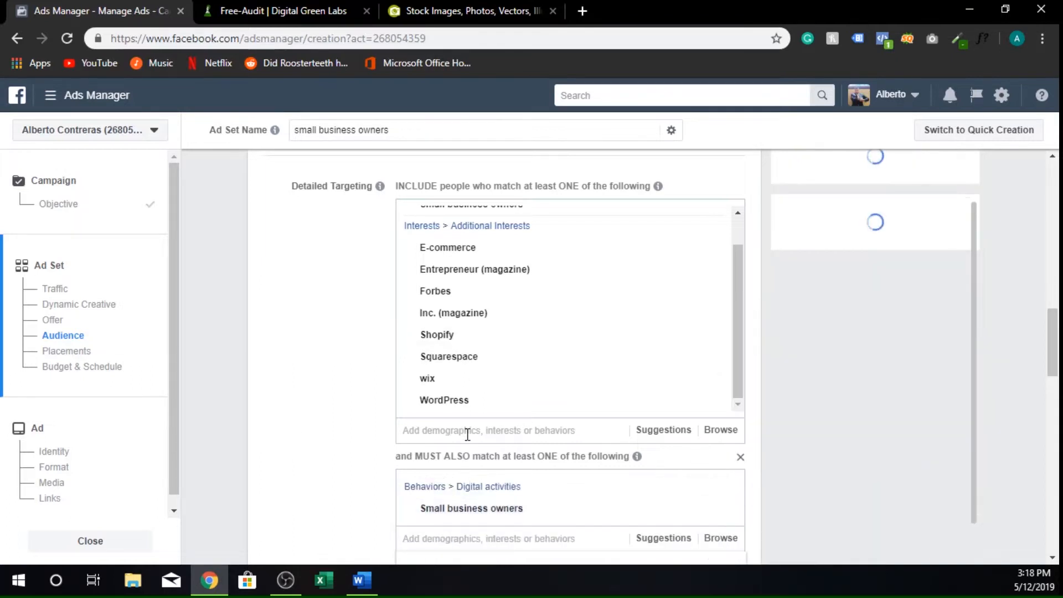
{"action": "type", "text": "facebook pages"}
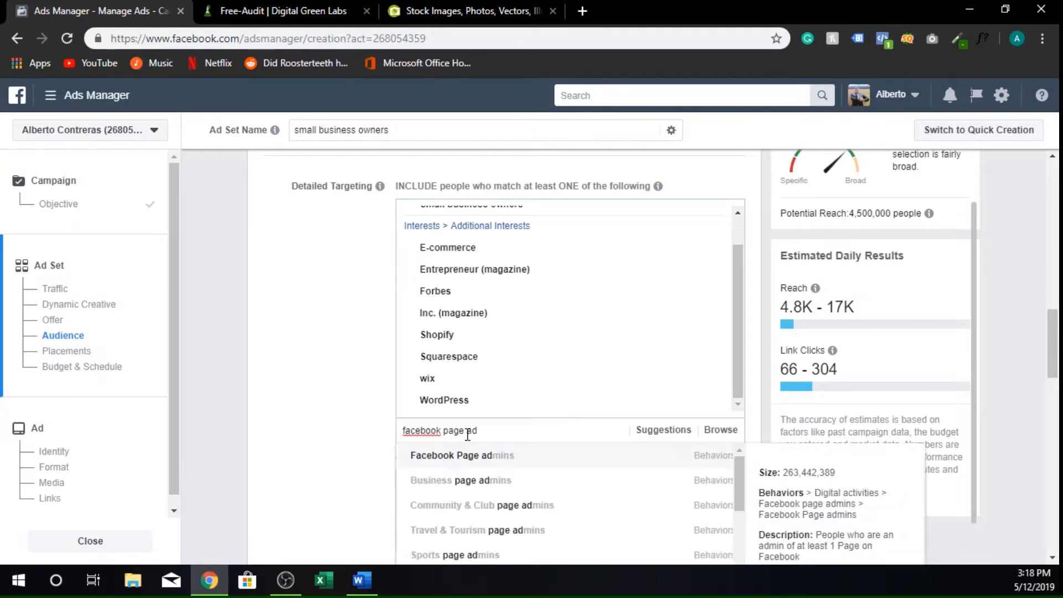
{"action": "left_click", "coordinate": [472, 454]}
Add the "Facebook Page admins" behavior to the must-also-match group as well.
{"action": "scroll", "coordinate": [310, 460], "scroll_direction": "down", "scroll_amount": 3}
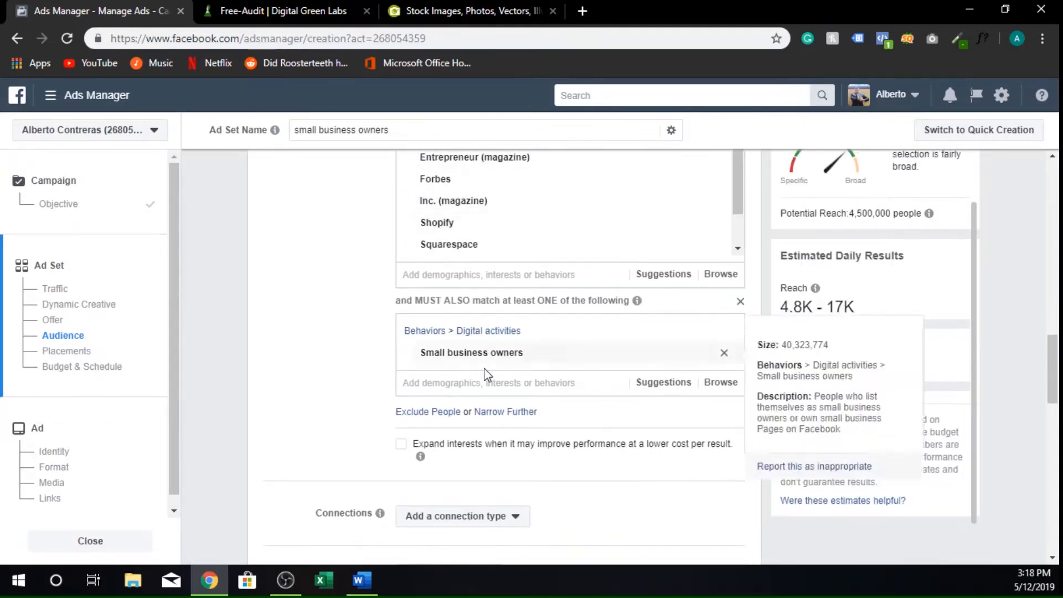
{"action": "left_click", "coordinate": [455, 387]}
{"action": "type", "text": "face"}
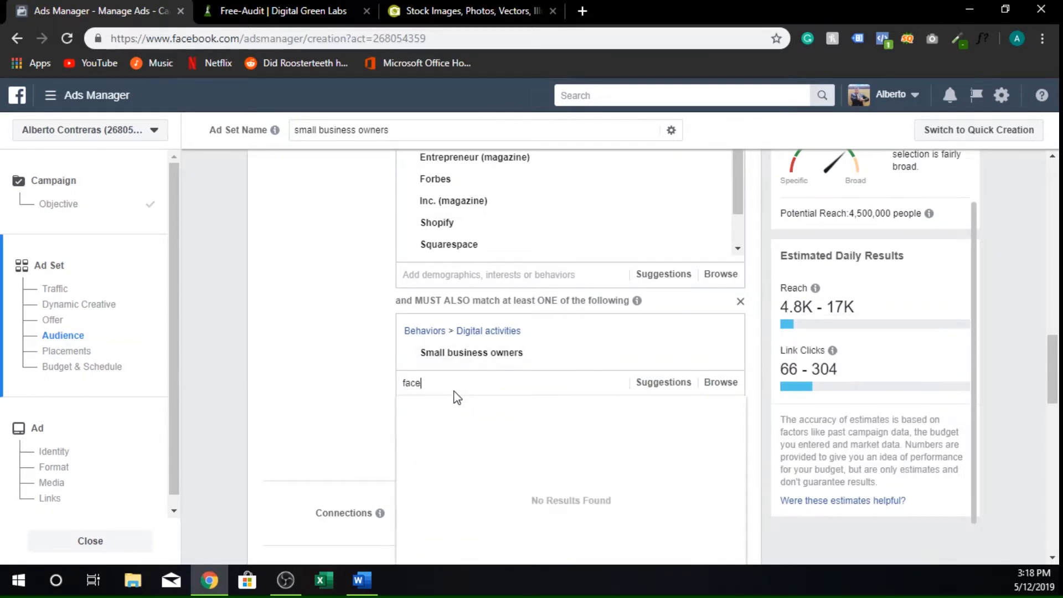
{"action": "type", "text": "book page admin"}
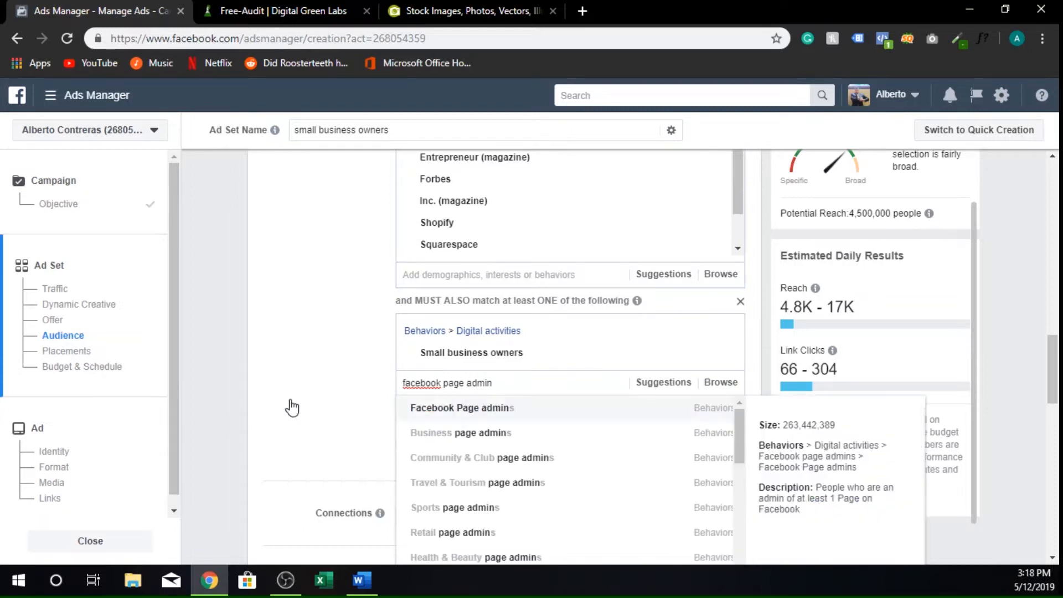
{"action": "key", "text": "Return"}
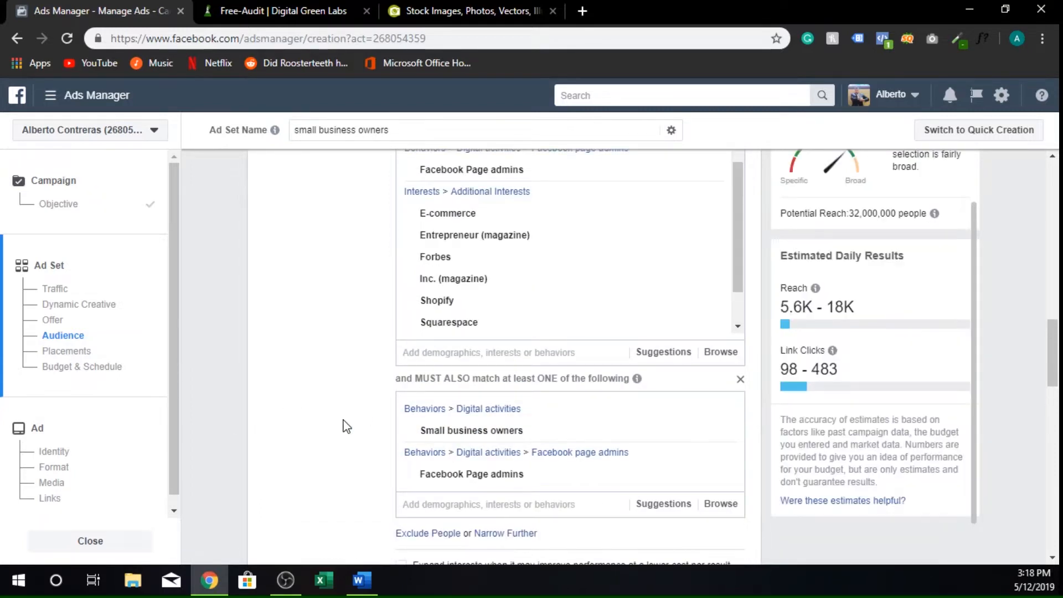
Narrow the audience further with a second must-also-match group containing the Shopify interest.
{"action": "scroll", "coordinate": [922, 266], "scroll_direction": "up", "scroll_amount": 1}
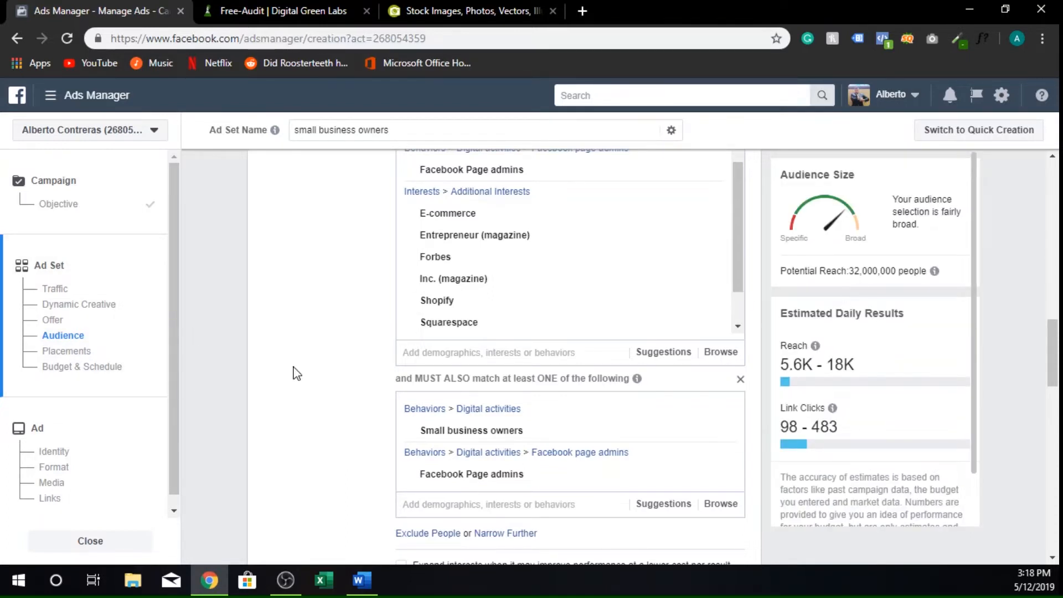
{"action": "scroll", "coordinate": [328, 387], "scroll_direction": "down", "scroll_amount": 3}
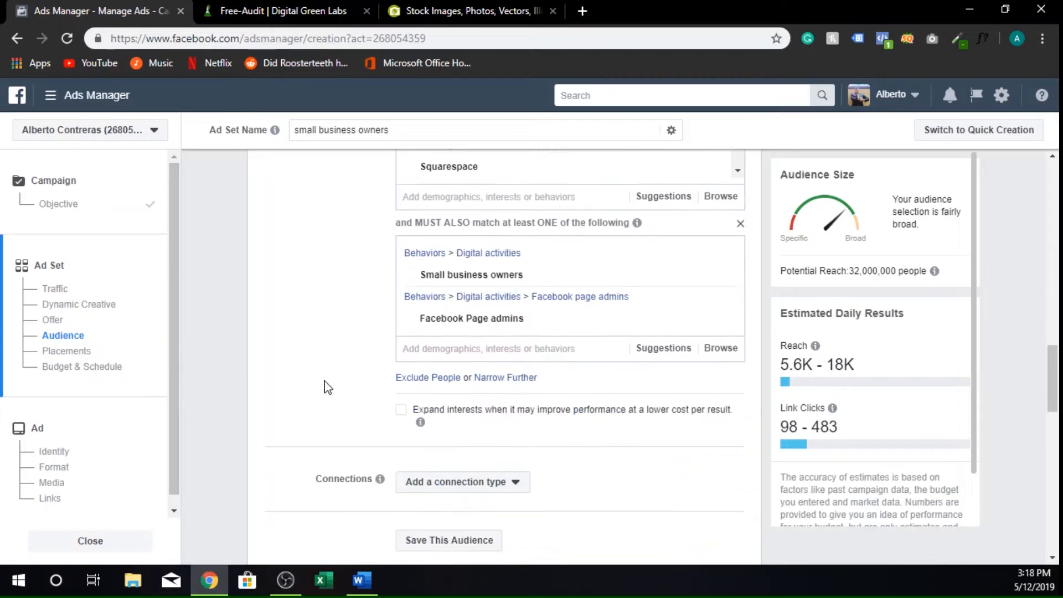
{"action": "left_click", "coordinate": [501, 379]}
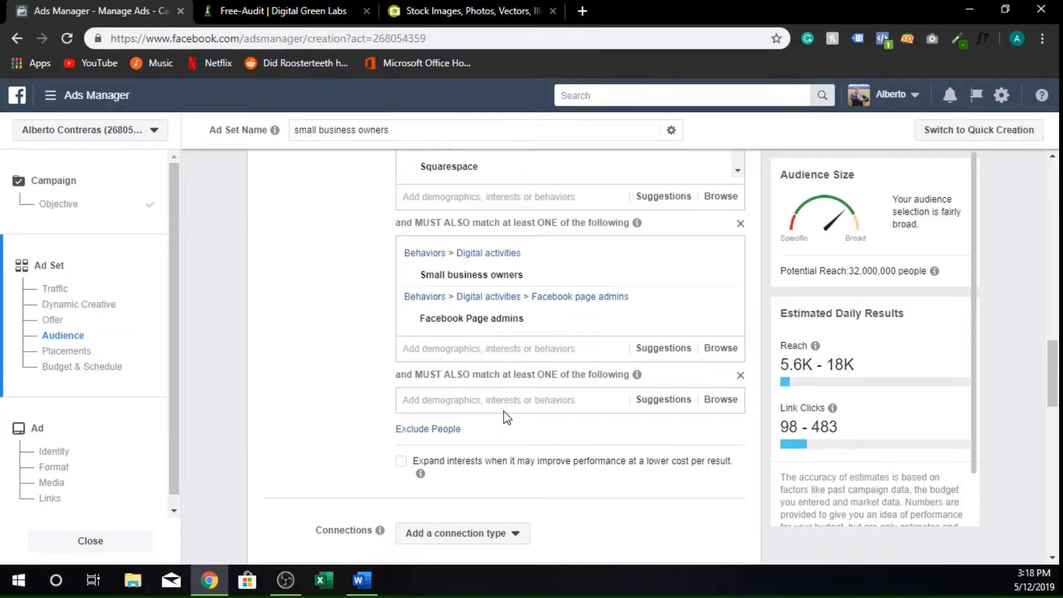
{"action": "left_click", "coordinate": [504, 402]}
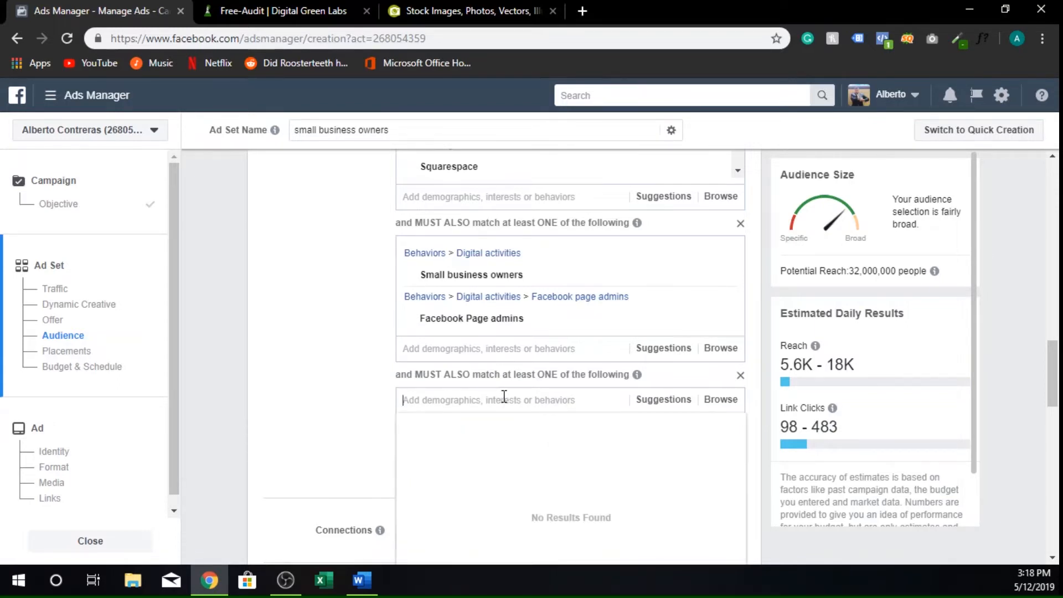
{"action": "type", "text": "shopif"}
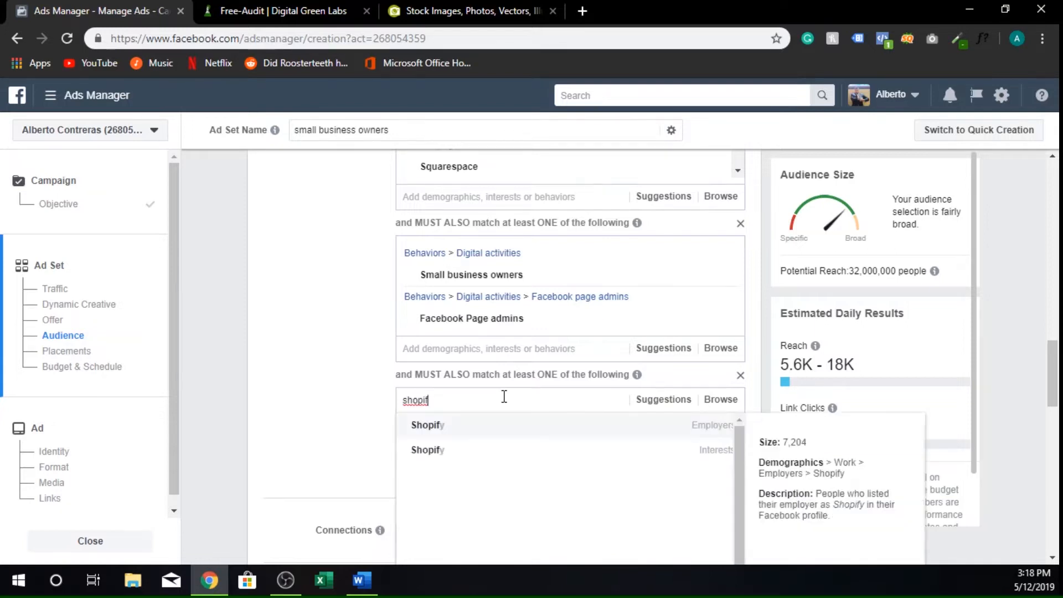
{"action": "left_click", "coordinate": [468, 454]}
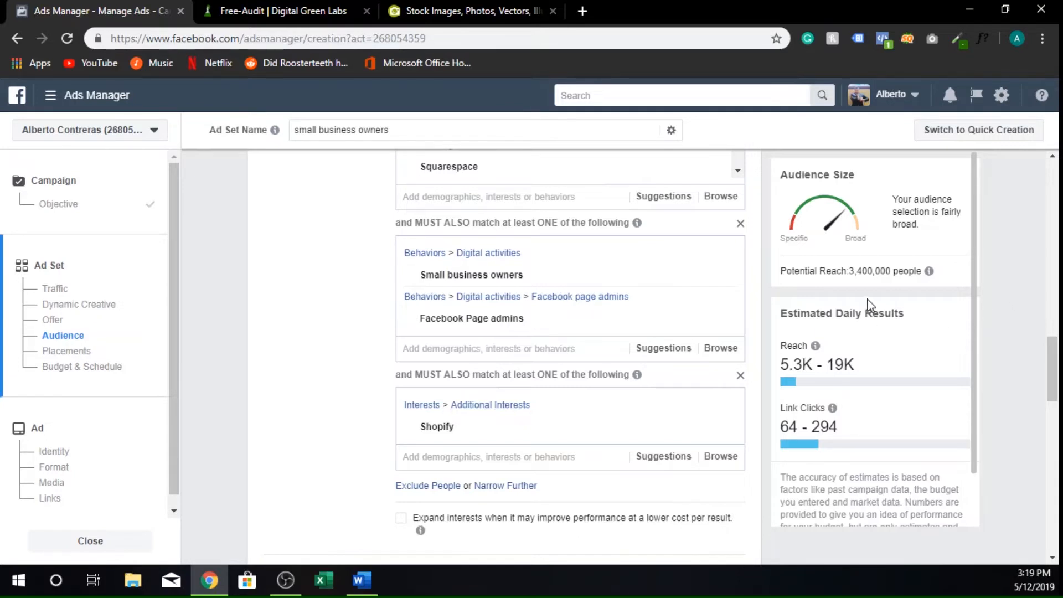
{"action": "scroll", "coordinate": [871, 304], "scroll_direction": "down", "scroll_amount": 1}
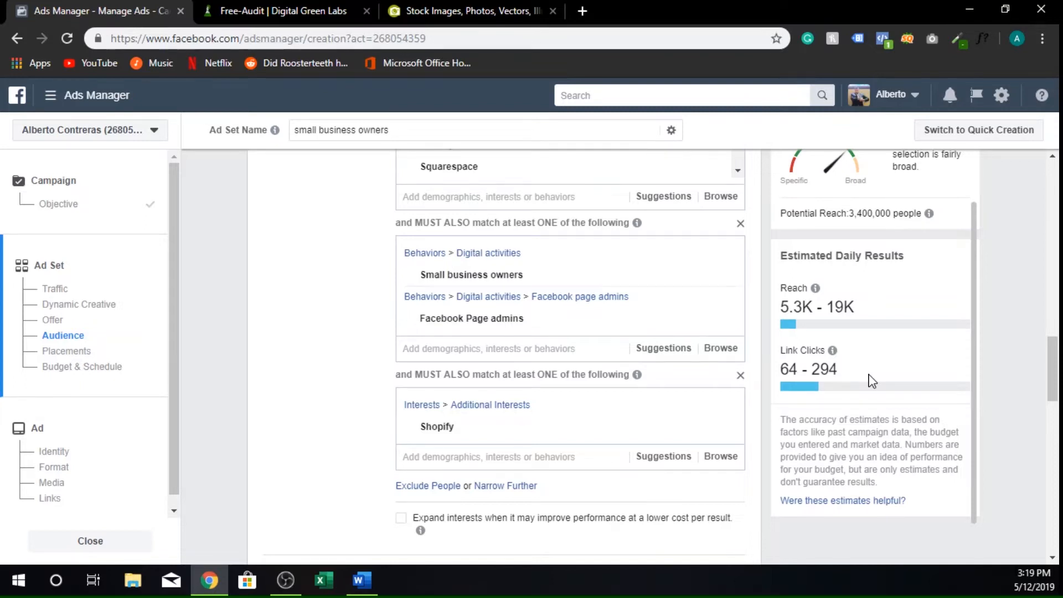
{"action": "scroll", "coordinate": [557, 396], "scroll_direction": "down", "scroll_amount": 1}
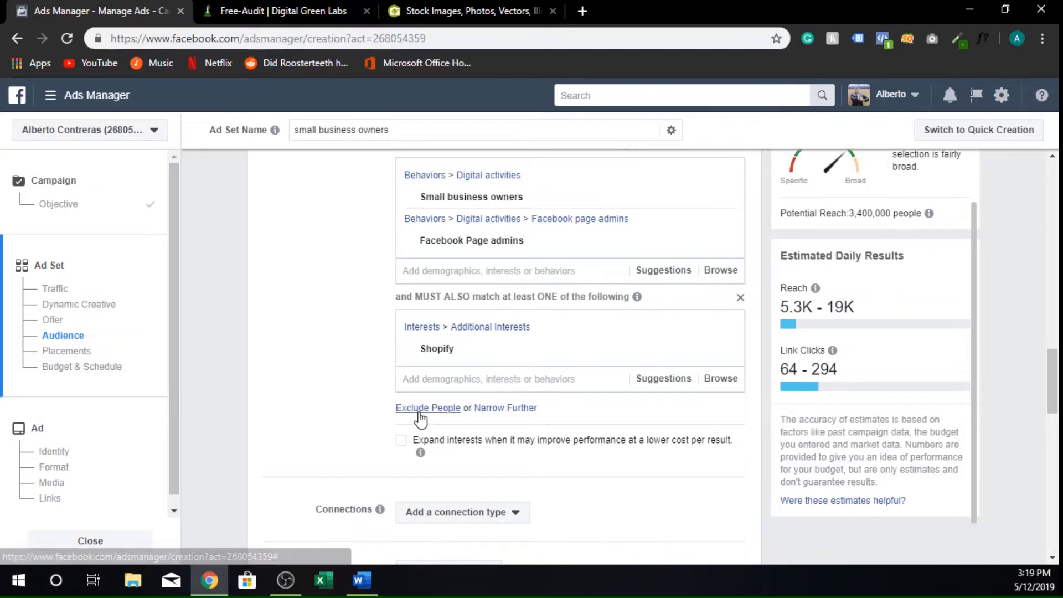
{"action": "scroll", "coordinate": [393, 423], "scroll_direction": "down", "scroll_amount": 2}
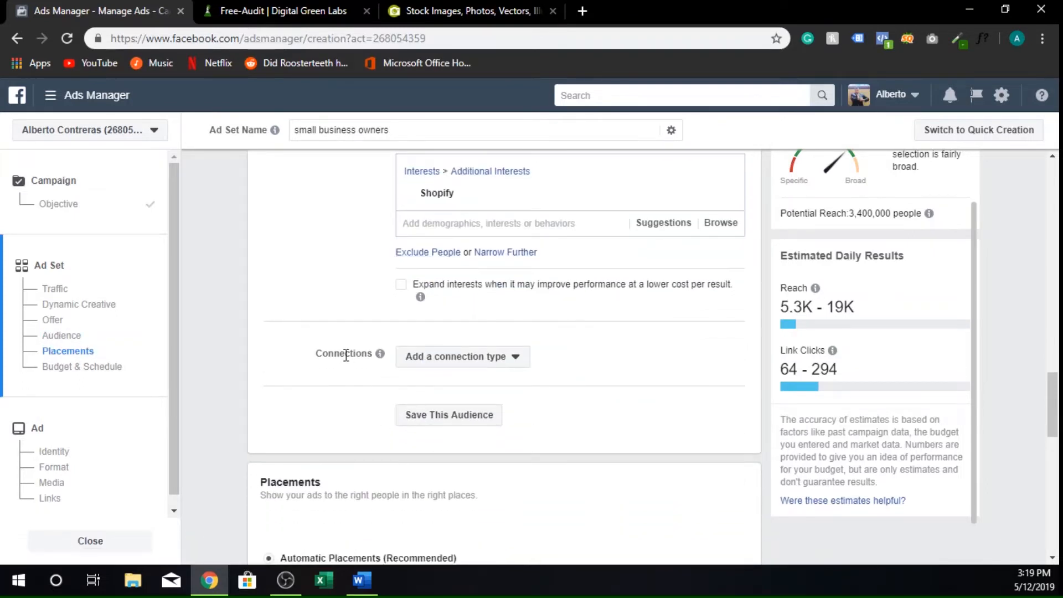
Review the connection types offered for Facebook Pages, apps and events without adding one to the audience.
{"action": "left_click", "coordinate": [431, 359]}
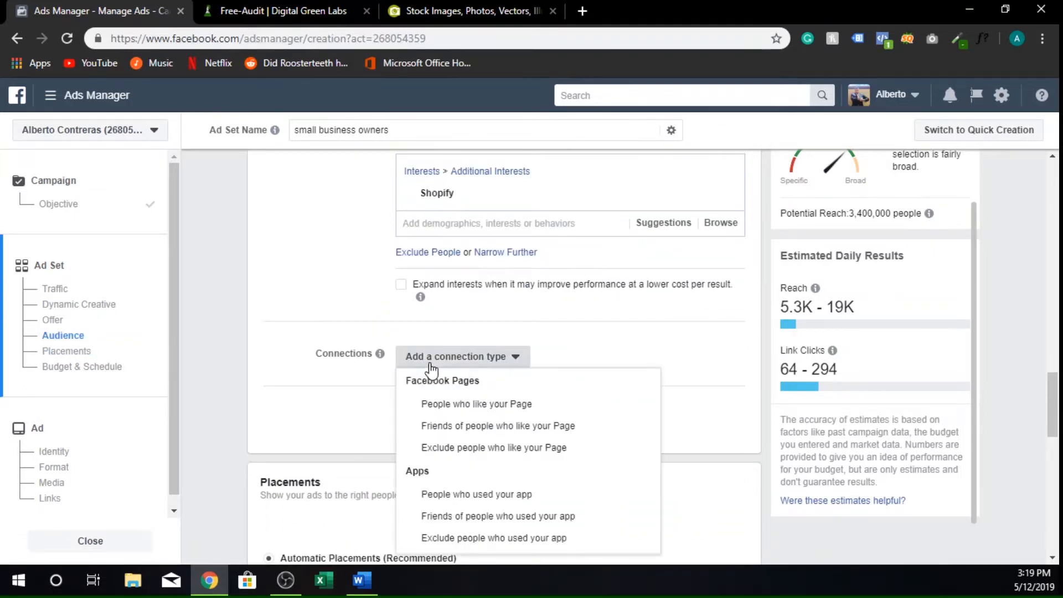
{"action": "scroll", "coordinate": [430, 510], "scroll_direction": "down", "scroll_amount": 2}
{"action": "scroll", "coordinate": [457, 513], "scroll_direction": "up", "scroll_amount": 1}
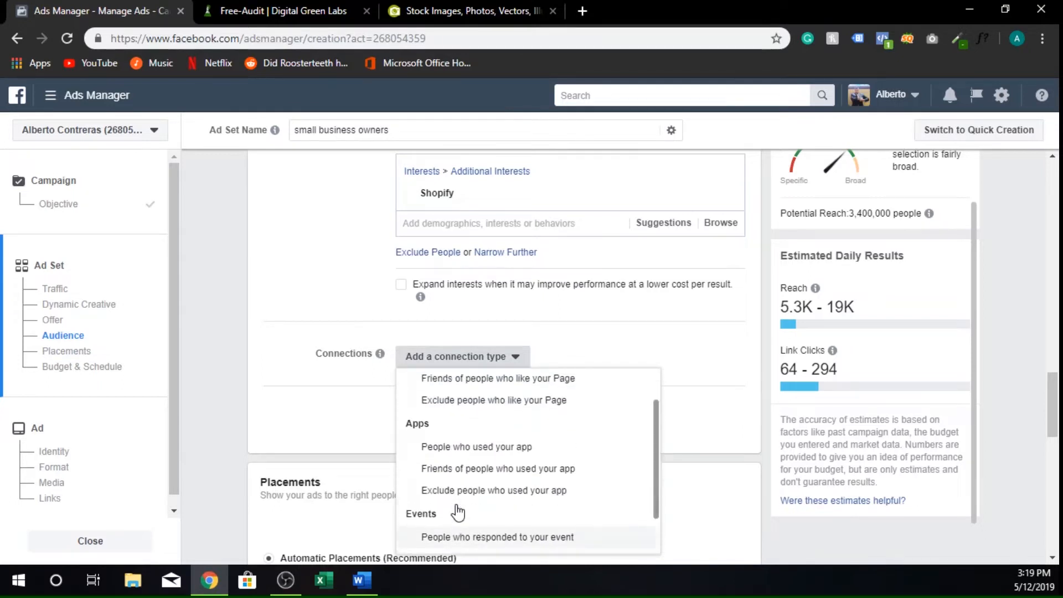
{"action": "scroll", "coordinate": [458, 512], "scroll_direction": "up", "scroll_amount": 1}
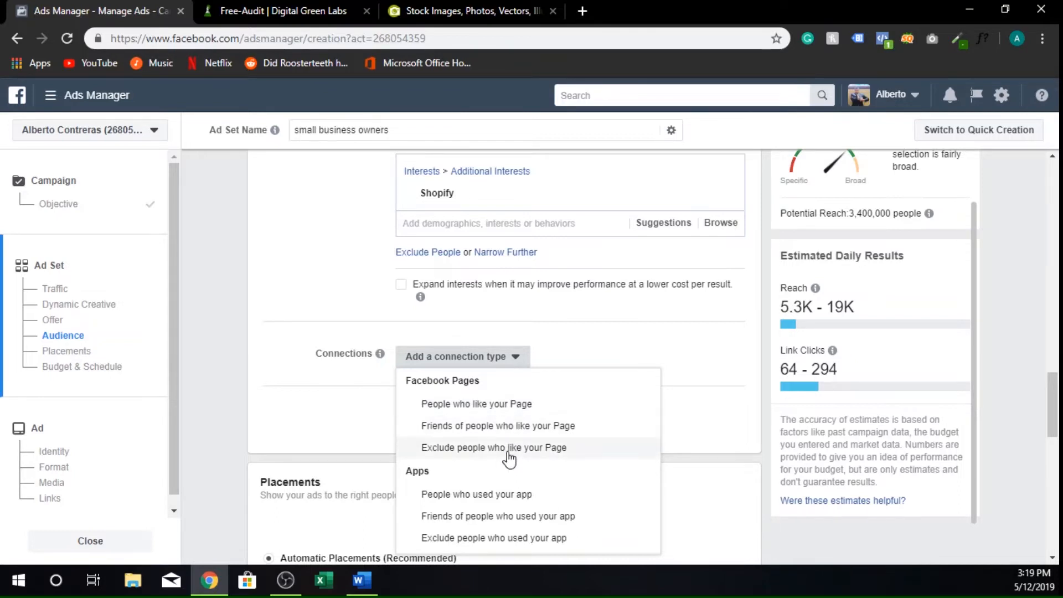
{"action": "scroll", "coordinate": [504, 470], "scroll_direction": "down", "scroll_amount": 2}
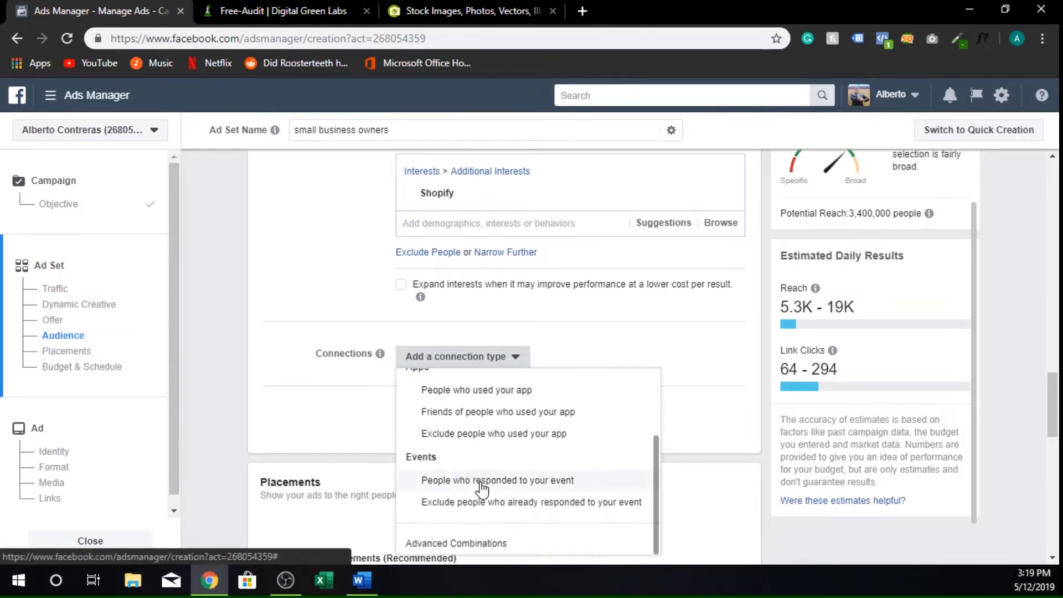
{"action": "left_click_drag", "start_coordinate": [297, 370], "coordinate": [293, 392]}
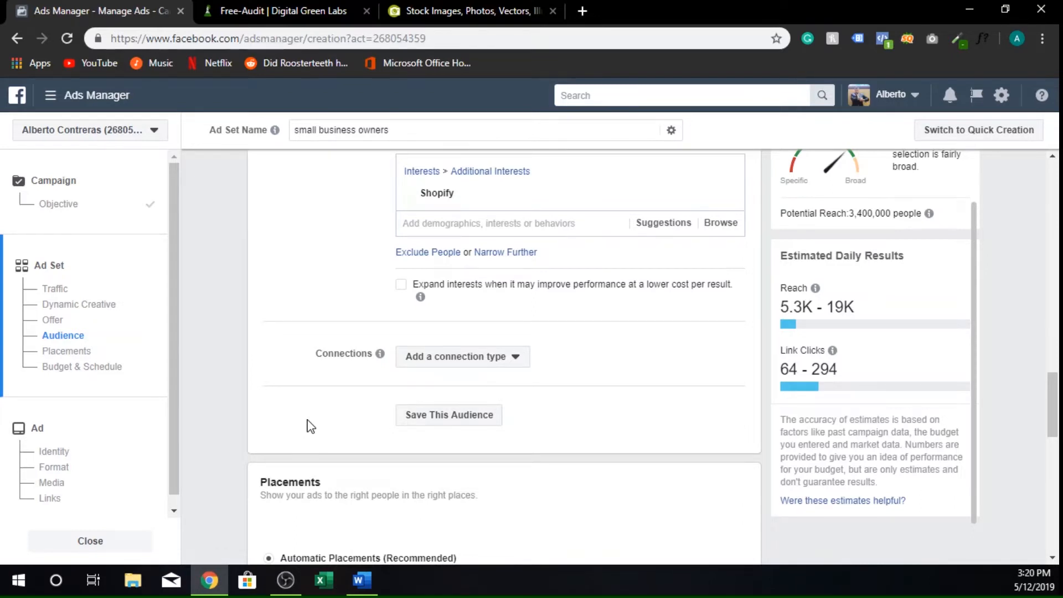
Switch the ad set from automatic placements to Edit Placements.
{"action": "scroll", "coordinate": [308, 426], "scroll_direction": "down", "scroll_amount": 5}
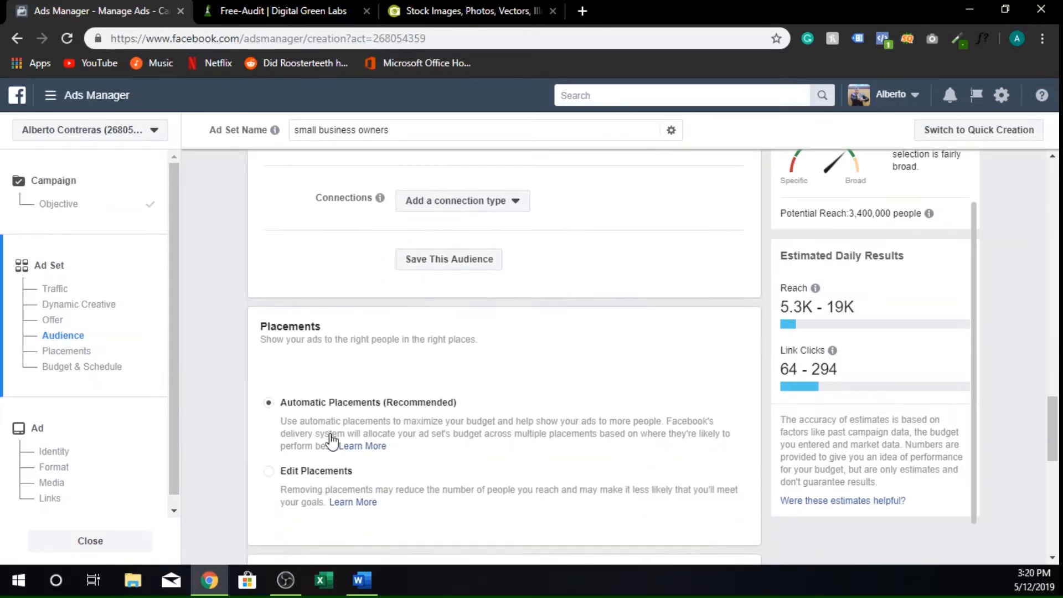
{"action": "scroll", "coordinate": [301, 420], "scroll_direction": "up", "scroll_amount": 1}
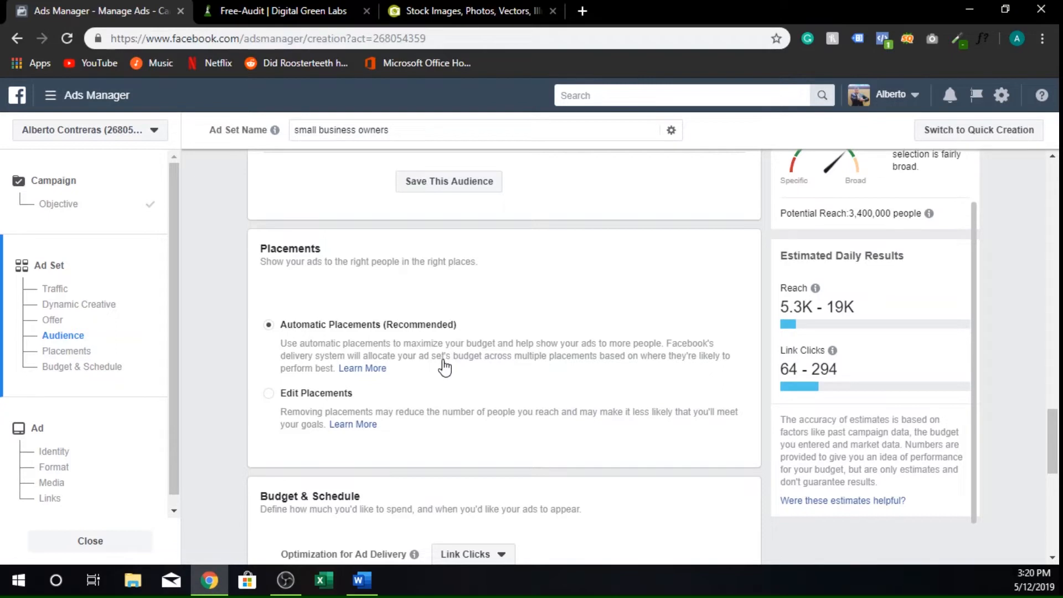
{"action": "left_click", "coordinate": [335, 394]}
{"action": "scroll", "coordinate": [406, 408], "scroll_direction": "down", "scroll_amount": 1}
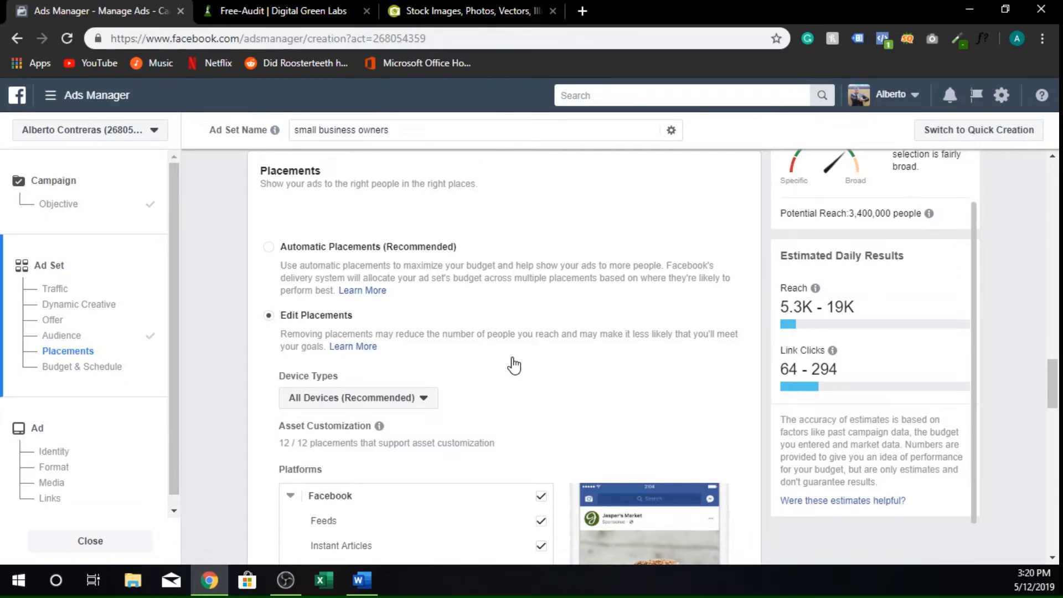
Exclude the whole Instagram platform, both Feed and Stories, from the ad set's placements.
{"action": "scroll", "coordinate": [514, 364], "scroll_direction": "down", "scroll_amount": 3}
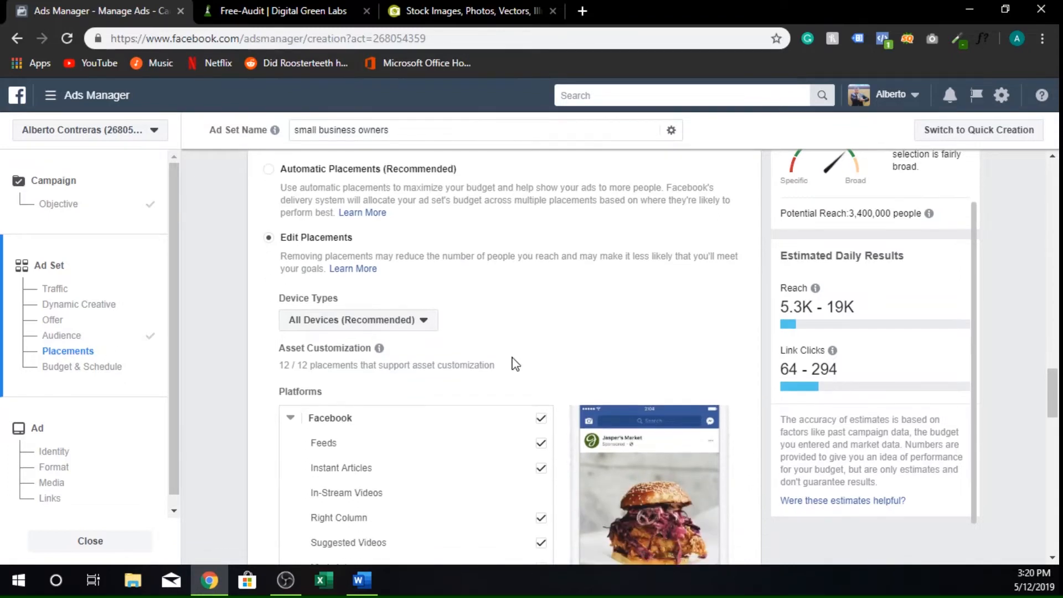
{"action": "scroll", "coordinate": [563, 370], "scroll_direction": "down", "scroll_amount": 3}
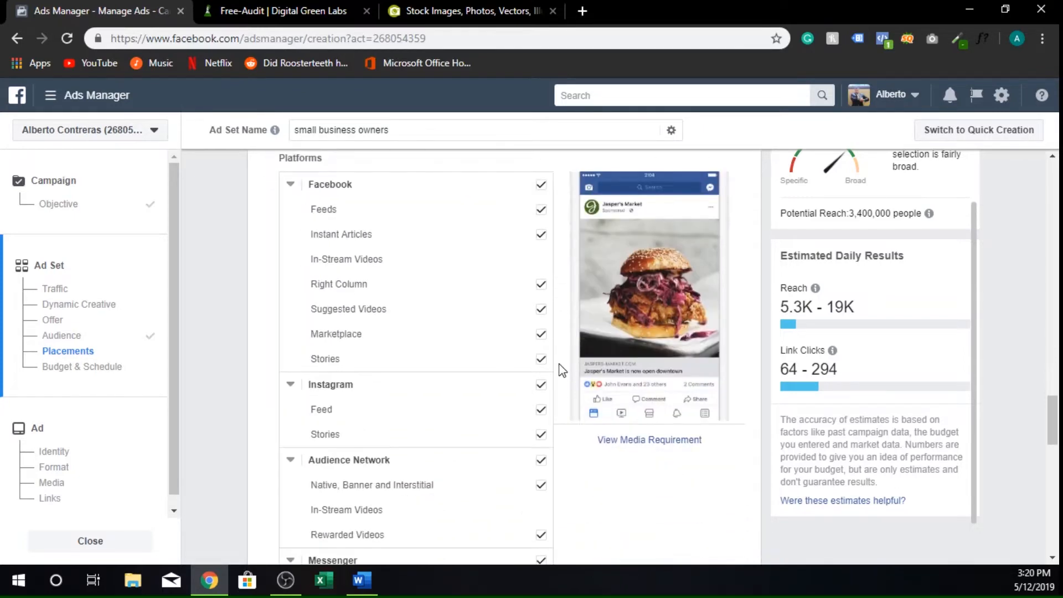
{"action": "scroll", "coordinate": [562, 370], "scroll_direction": "up", "scroll_amount": 2}
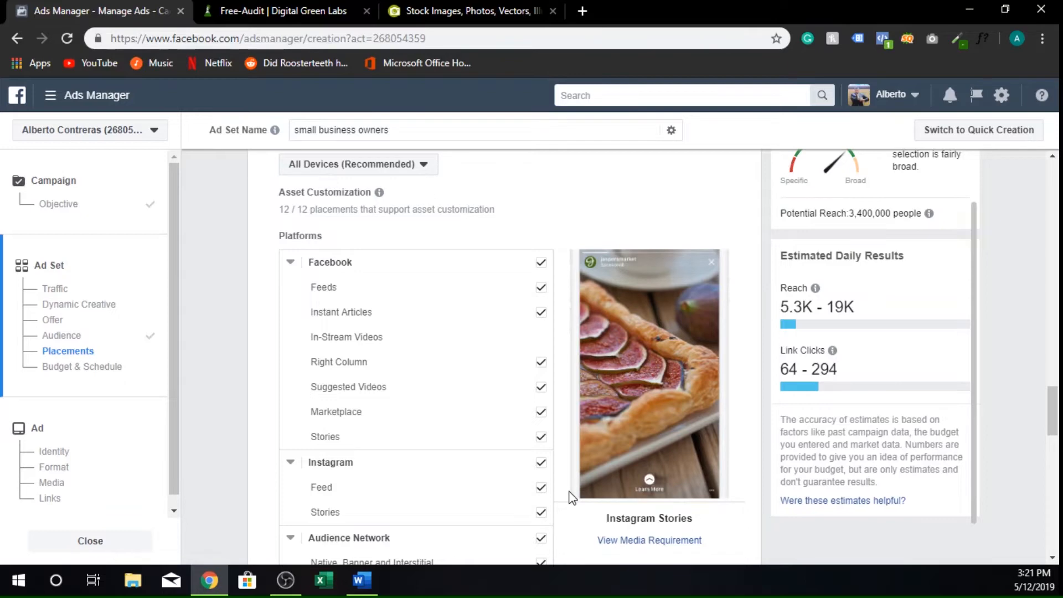
{"action": "left_click", "coordinate": [541, 463]}
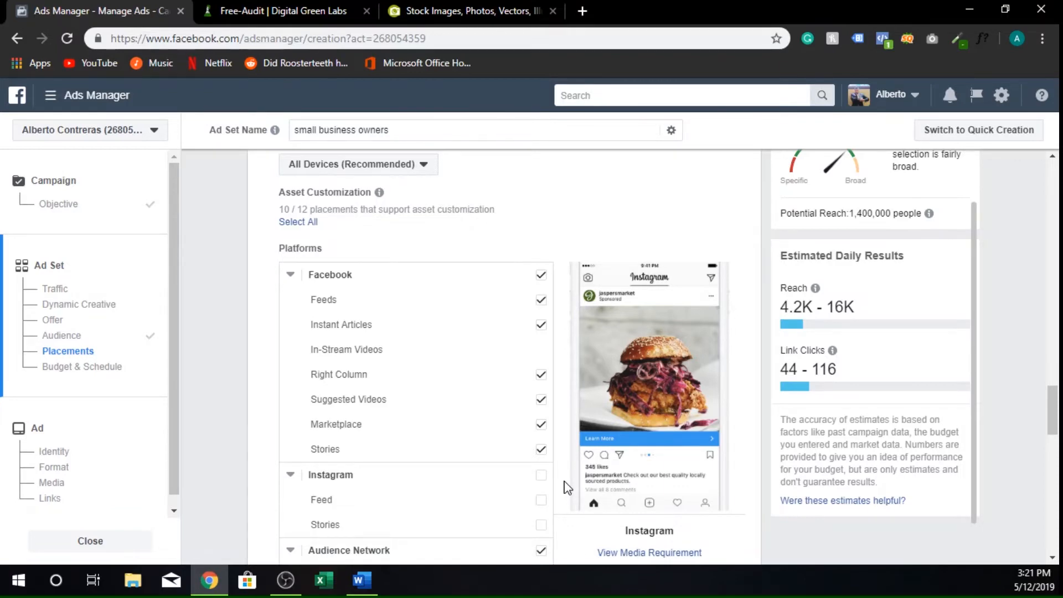
Exclude the whole Messenger platform, including Inbox and Stories, from the ad set's placements.
{"action": "scroll", "coordinate": [564, 487], "scroll_direction": "down", "scroll_amount": 3}
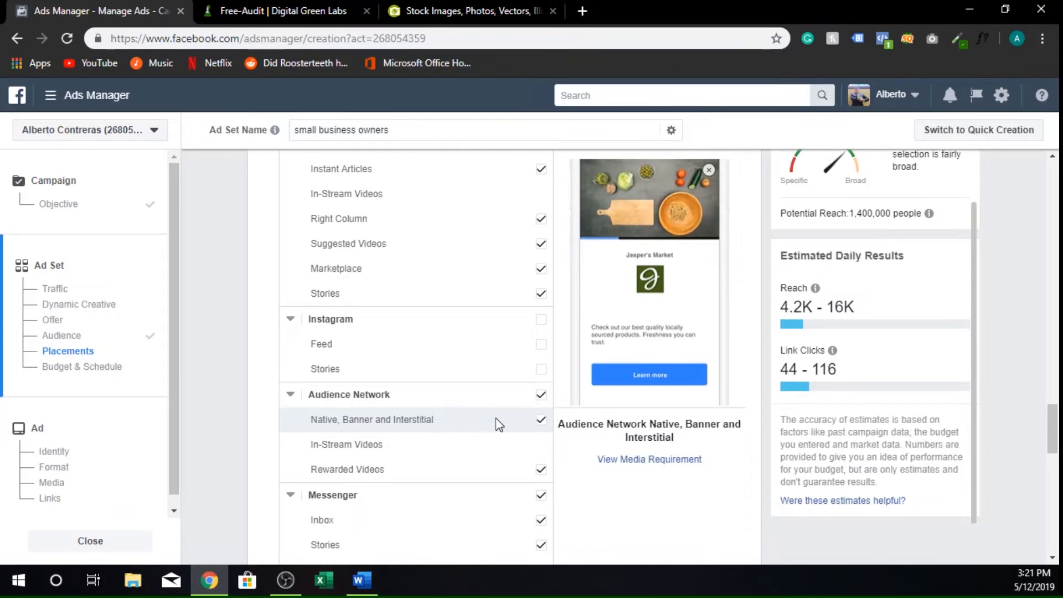
{"action": "scroll", "coordinate": [497, 424], "scroll_direction": "down", "scroll_amount": 1}
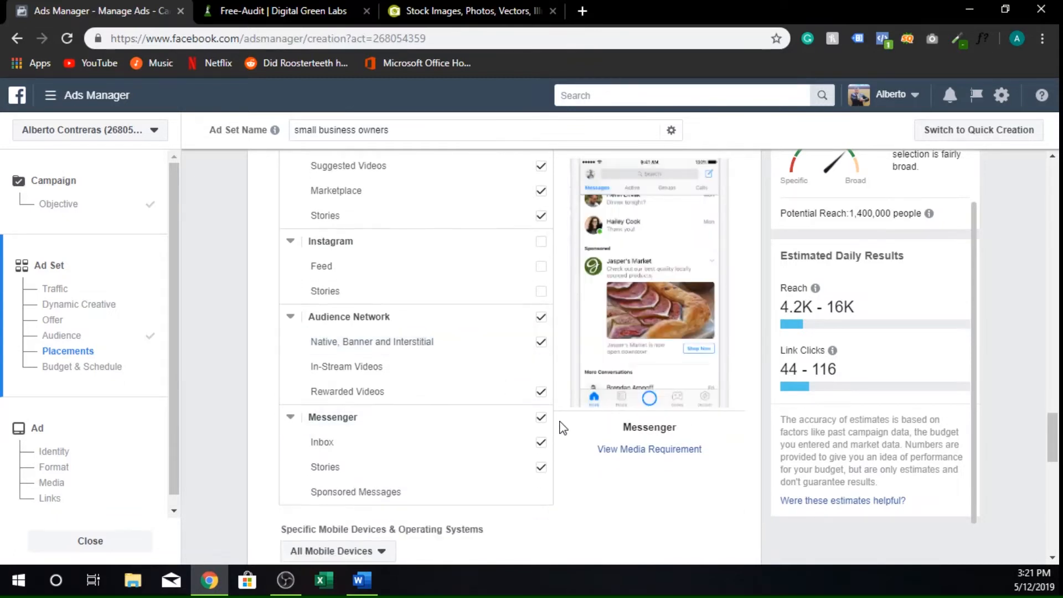
{"action": "left_click", "coordinate": [541, 419]}
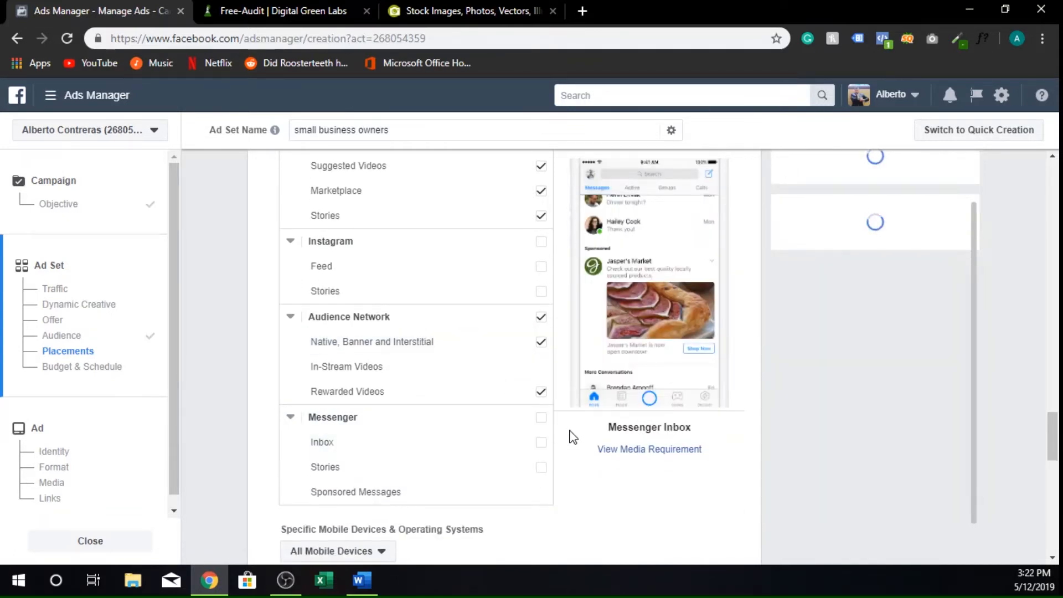
{"action": "scroll", "coordinate": [571, 439], "scroll_direction": "up", "scroll_amount": 1}
{"action": "scroll", "coordinate": [571, 439], "scroll_direction": "down", "scroll_amount": 1}
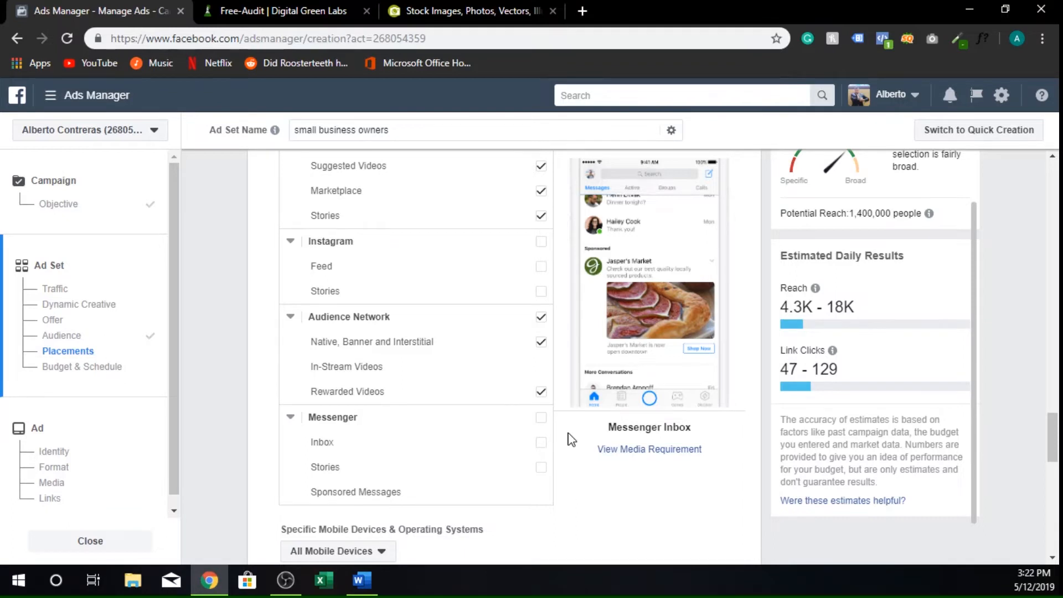
Review the mobile device choices and the Wi-Fi-only option for the placements, keeping All Mobile Devices.
{"action": "scroll", "coordinate": [571, 439], "scroll_direction": "down", "scroll_amount": 3}
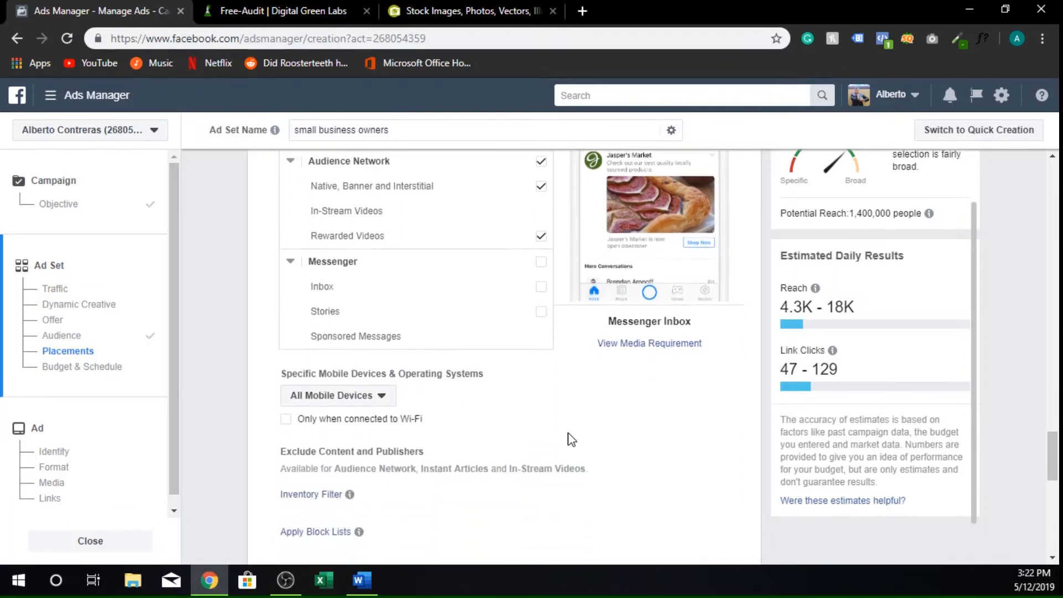
{"action": "left_click", "coordinate": [351, 395]}
{"action": "left_click", "coordinate": [357, 395]}
{"action": "left_click", "coordinate": [382, 396]}
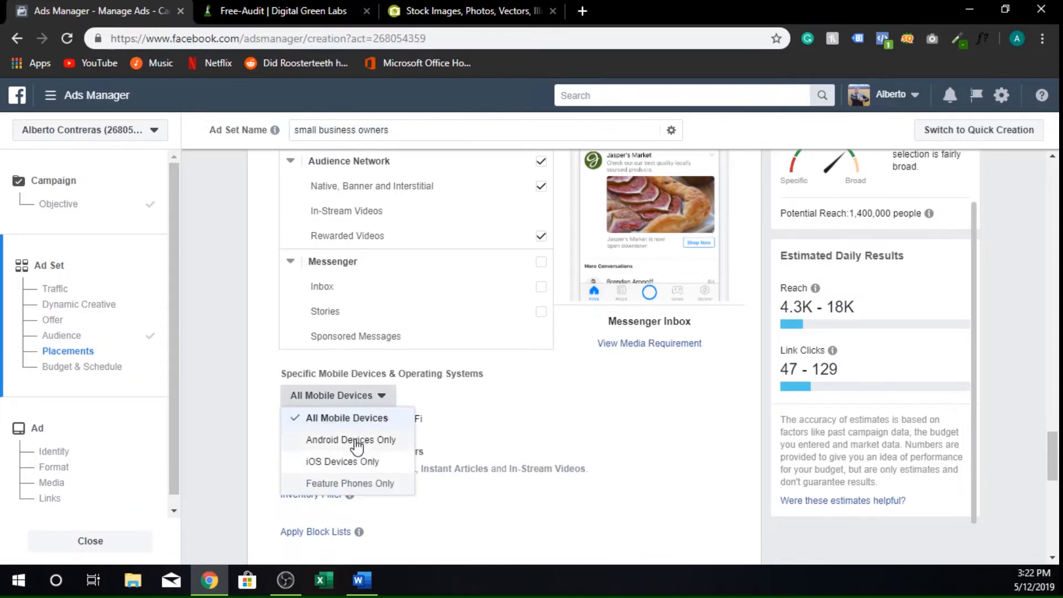
{"action": "scroll", "coordinate": [477, 393], "scroll_direction": "down", "scroll_amount": 1}
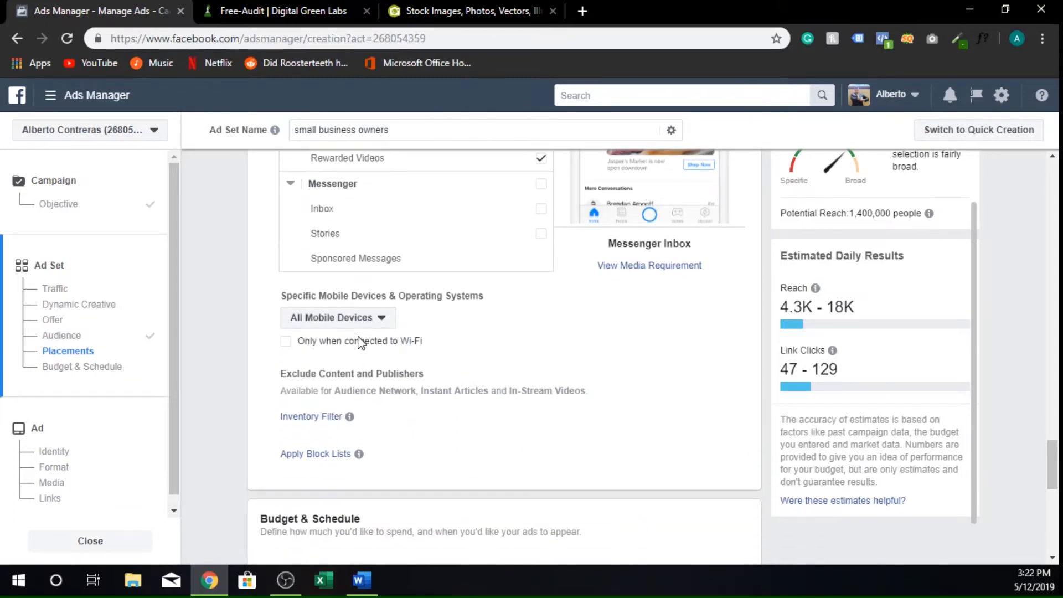
{"action": "left_click", "coordinate": [287, 340]}
Review the Budget & Schedule settings and check the Free-Audit landing page in its browser tab.
{"action": "scroll", "coordinate": [333, 349], "scroll_direction": "down", "scroll_amount": 4}
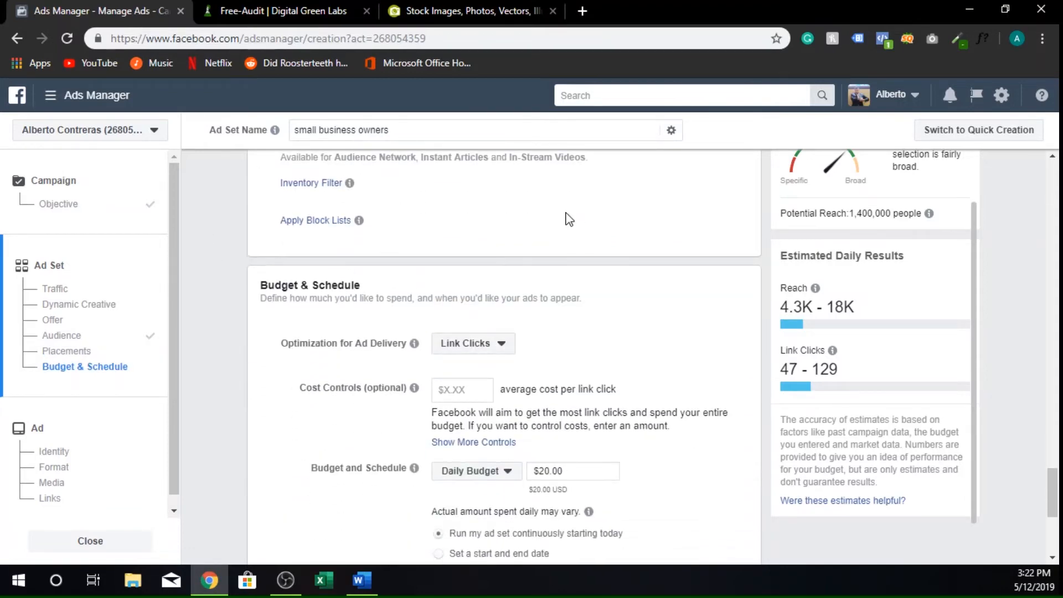
{"action": "scroll", "coordinate": [318, 355], "scroll_direction": "down", "scroll_amount": 1}
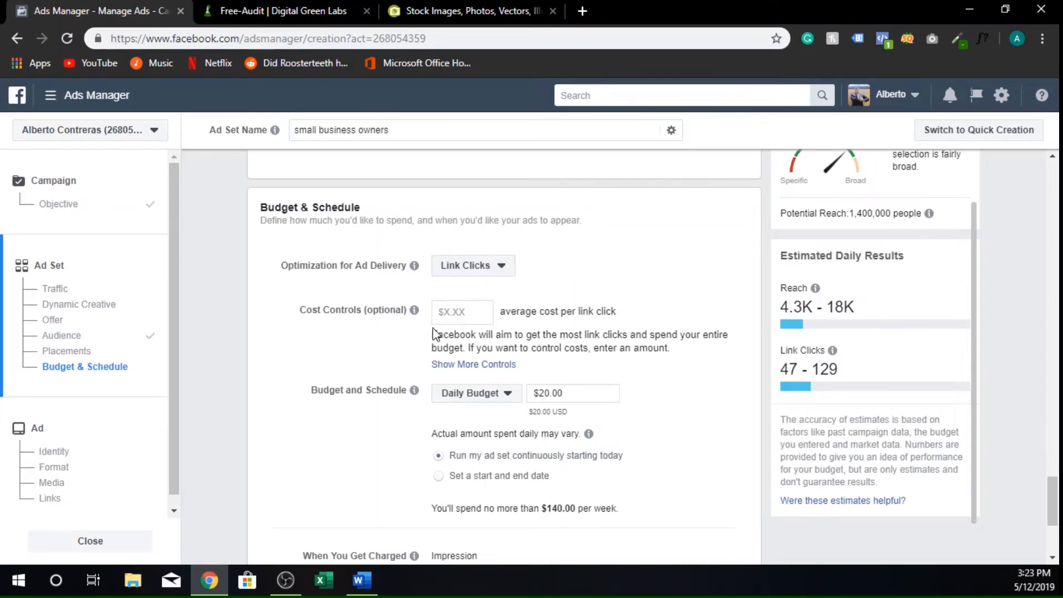
{"action": "key", "text": "ctrl+Tab"}
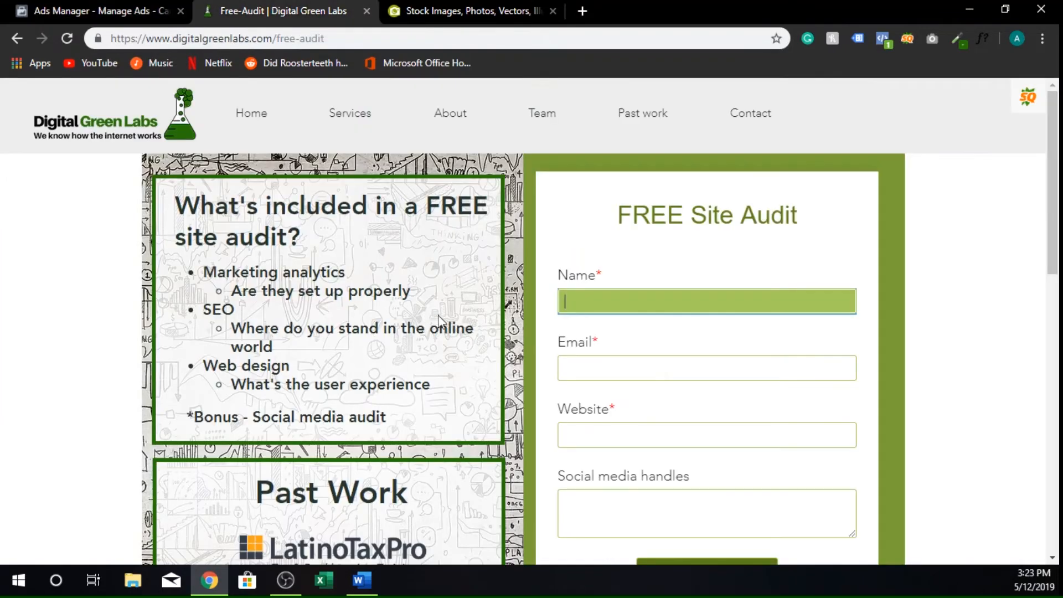
{"action": "left_click", "coordinate": [86, 10]}
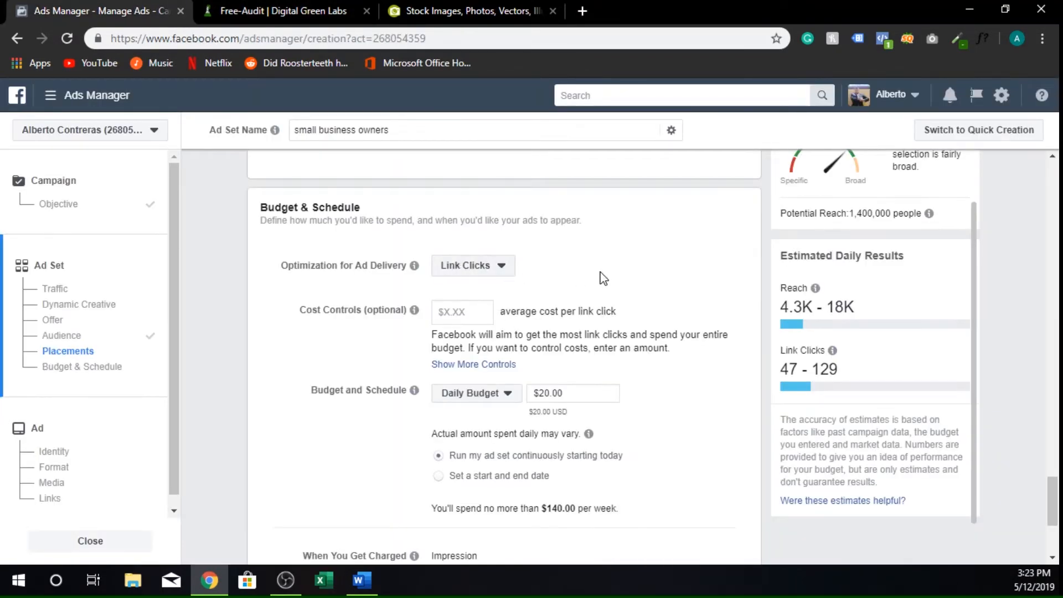
{"action": "scroll", "coordinate": [604, 272], "scroll_direction": "down", "scroll_amount": 2}
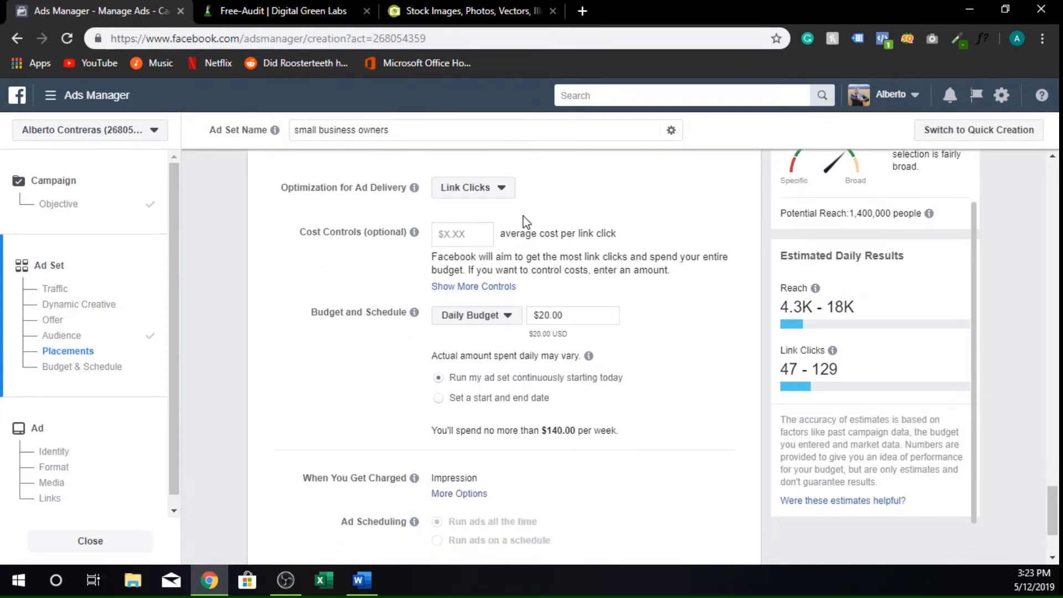
Try the Lifetime Budget option for the ad set and switch back to Daily Budget.
{"action": "mouse_move", "coordinate": [472, 310]}
{"action": "left_click", "coordinate": [484, 316]}
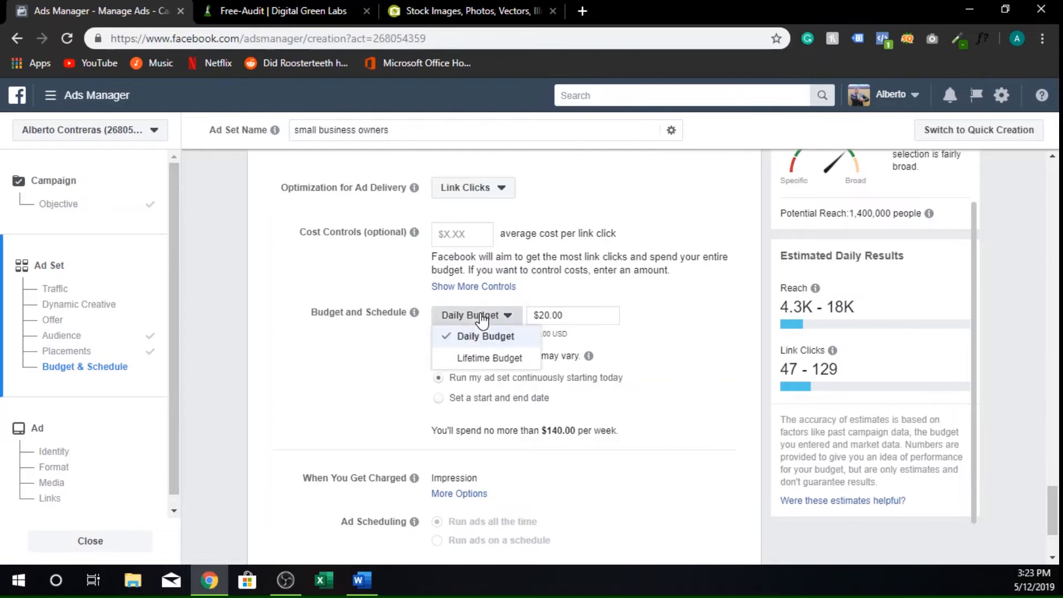
{"action": "left_click", "coordinate": [486, 361]}
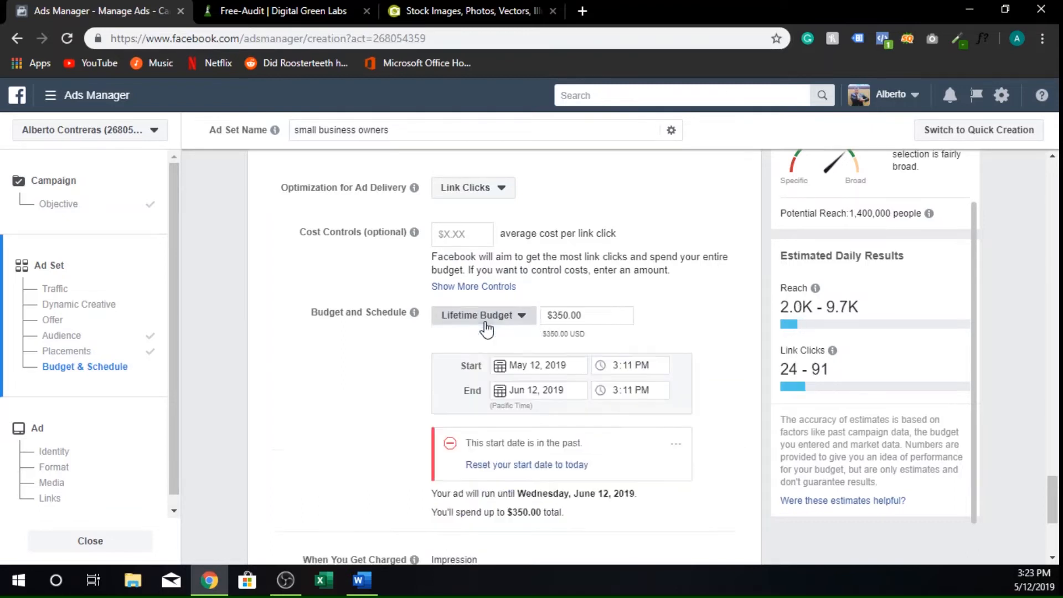
{"action": "left_click", "coordinate": [486, 318]}
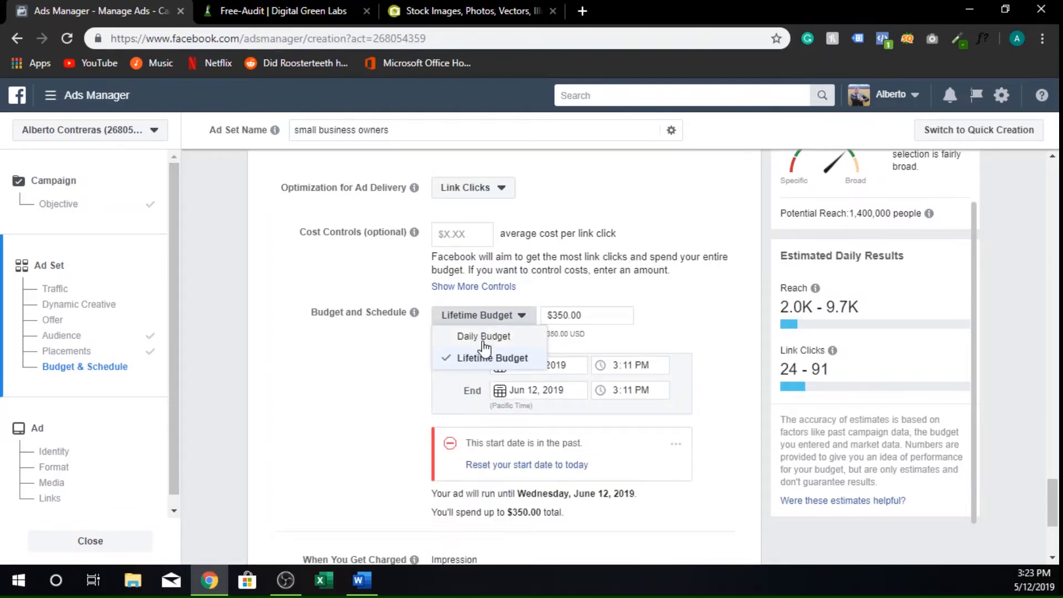
{"action": "left_click", "coordinate": [485, 361]}
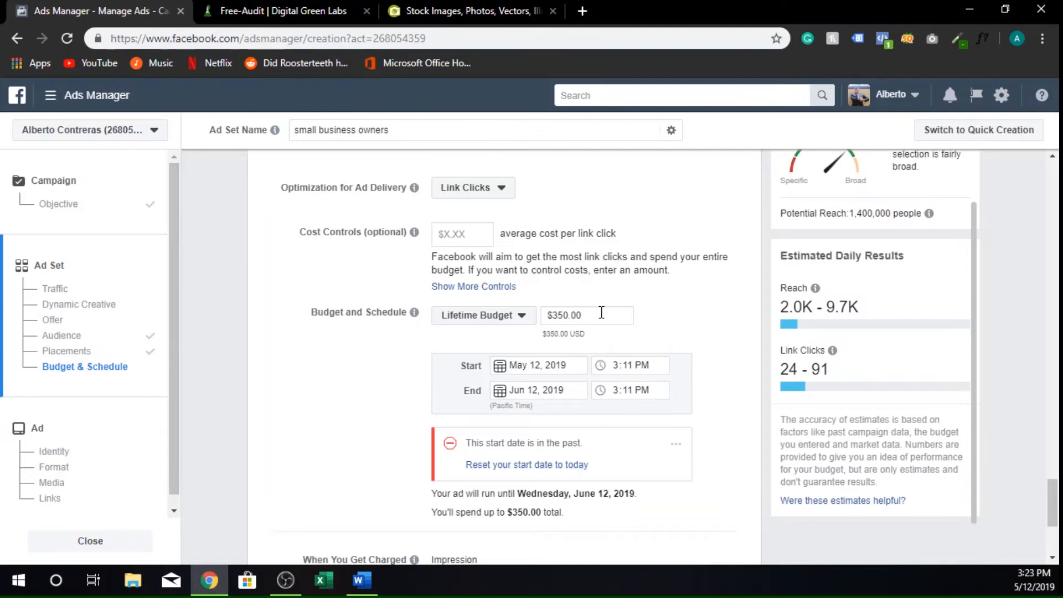
{"action": "left_click", "coordinate": [524, 332]}
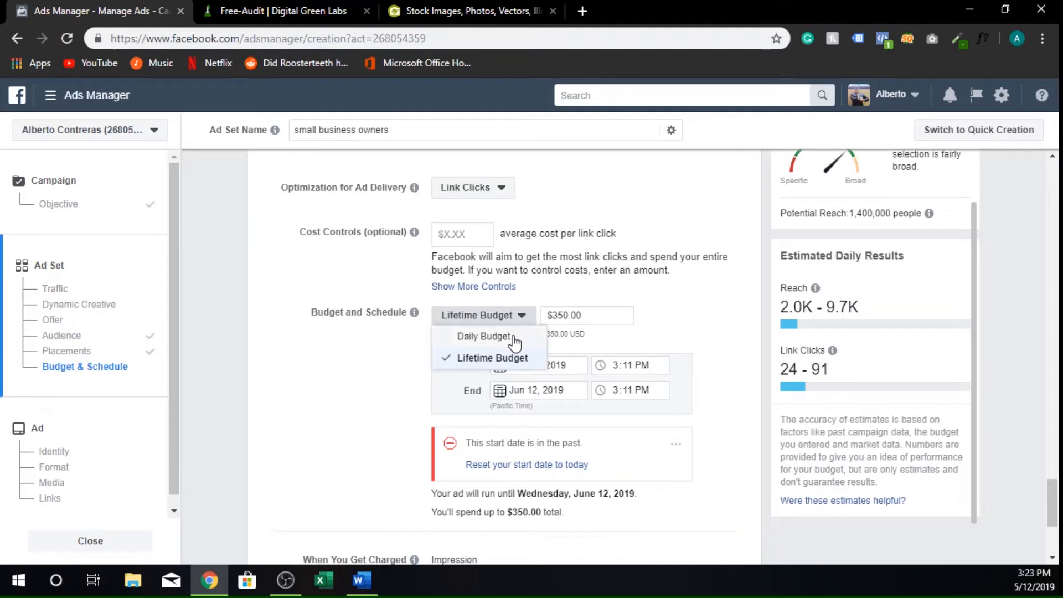
{"action": "left_click", "coordinate": [515, 339]}
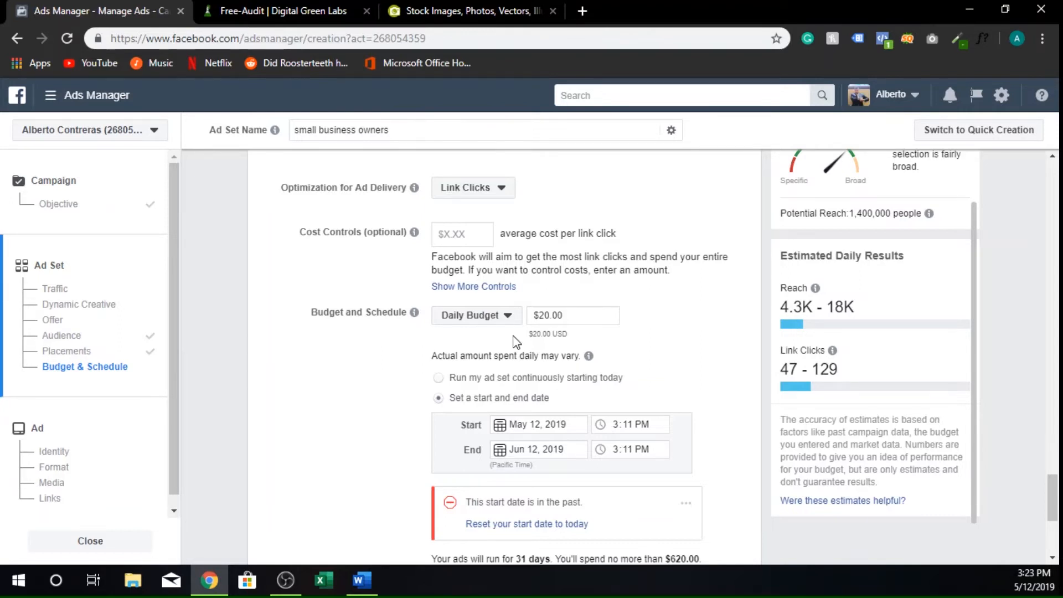
Change the ad set's budget type to Lifetime Budget and set the amount to $100.
{"action": "left_click", "coordinate": [505, 317]}
{"action": "left_click", "coordinate": [491, 356]}
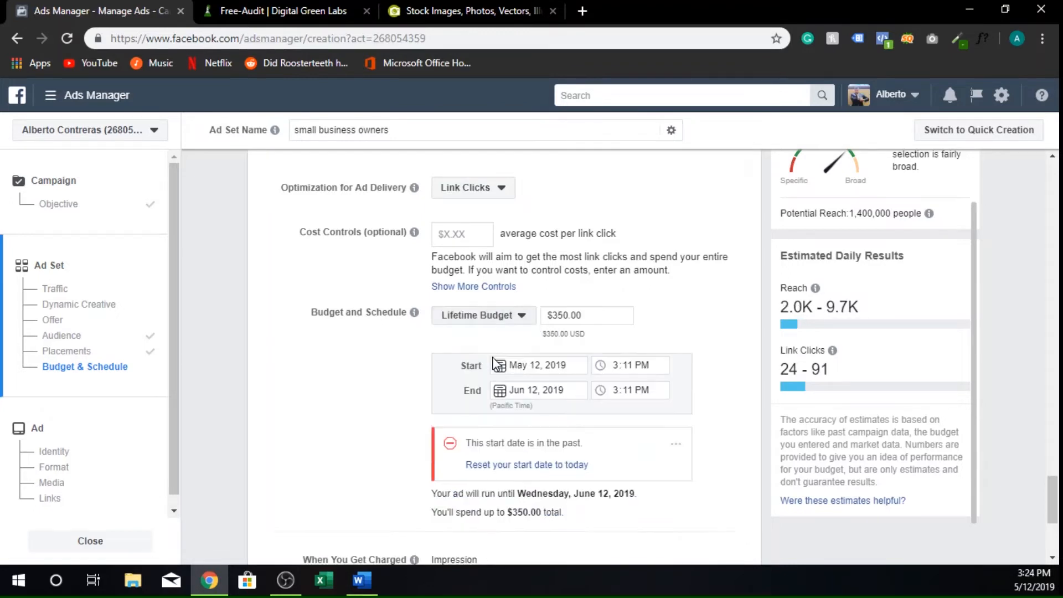
{"action": "left_click_drag", "start_coordinate": [594, 316], "coordinate": [486, 315]}
{"action": "type", "text": "100"}
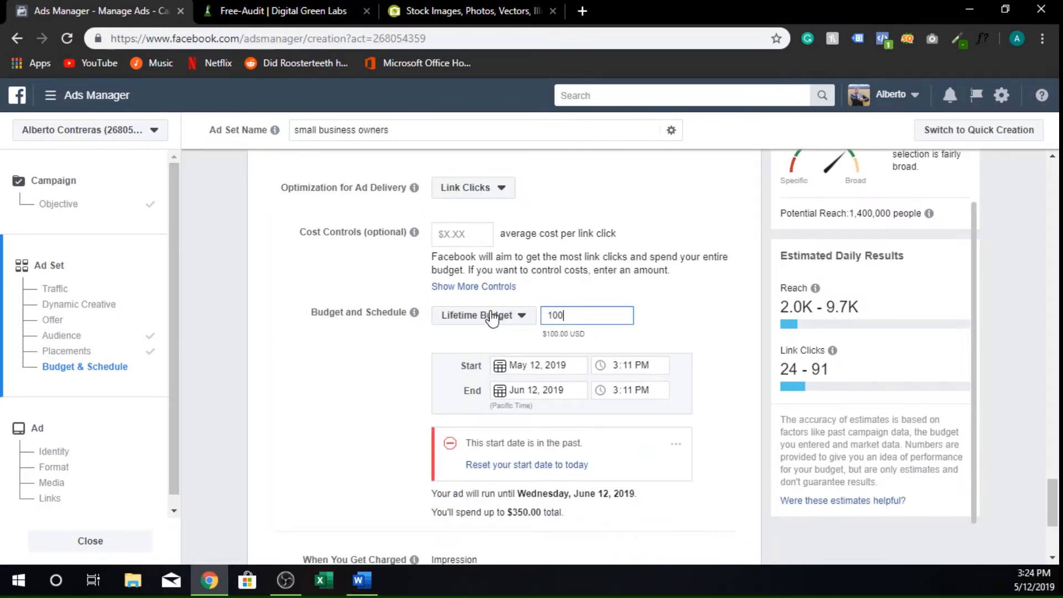
{"action": "left_click", "coordinate": [701, 312]}
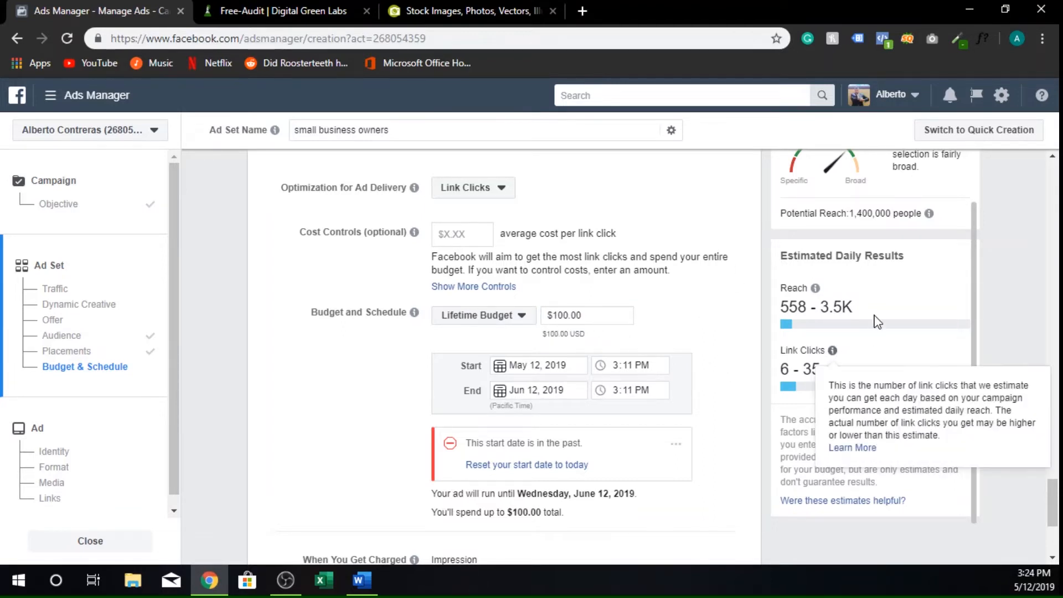
Try a lifetime budget of $1,000 for the ad set and set it back to $100.
{"action": "left_click", "coordinate": [620, 313]}
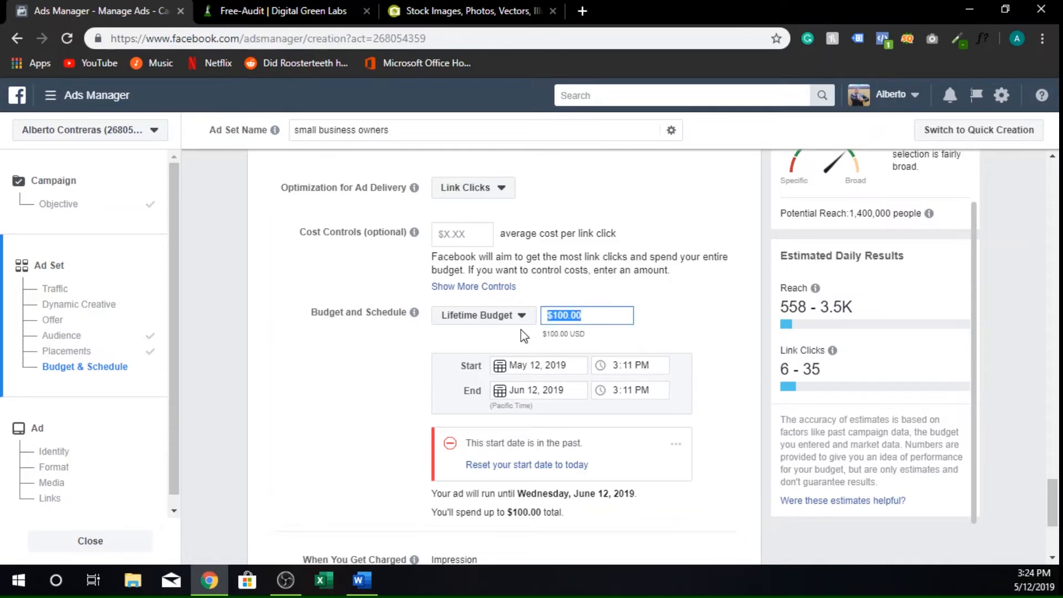
{"action": "type", "text": "1000"}
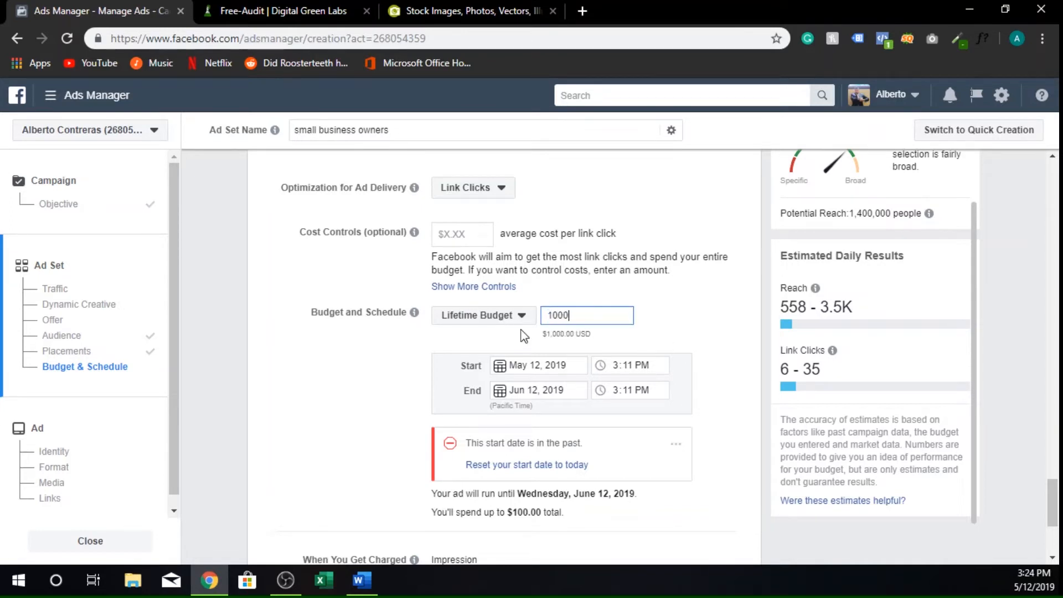
{"action": "left_click", "coordinate": [743, 310]}
{"action": "left_click_drag", "start_coordinate": [590, 315], "coordinate": [541, 332]}
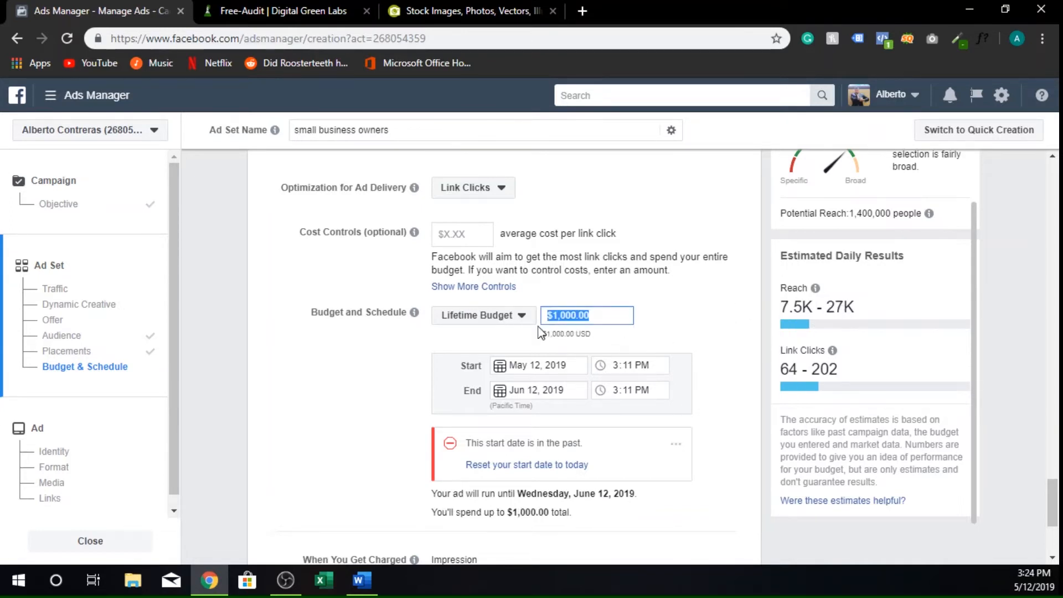
{"action": "type", "text": "100"}
{"action": "left_click", "coordinate": [689, 295]}
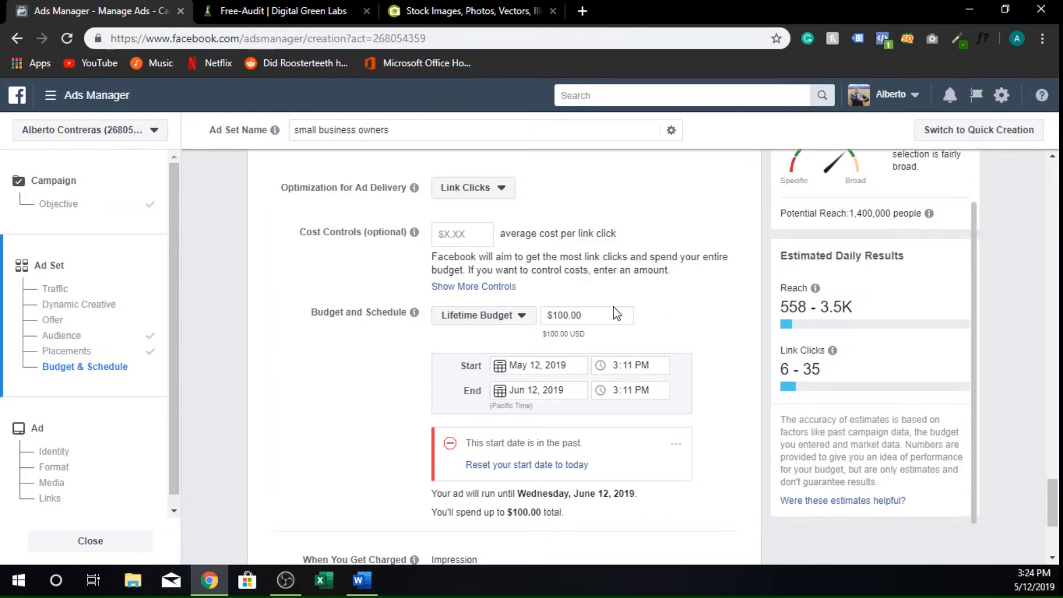
Set the ad set's start time to 4:11 PM on May 12, 2019.
{"action": "scroll", "coordinate": [633, 339], "scroll_direction": "down", "scroll_amount": 2}
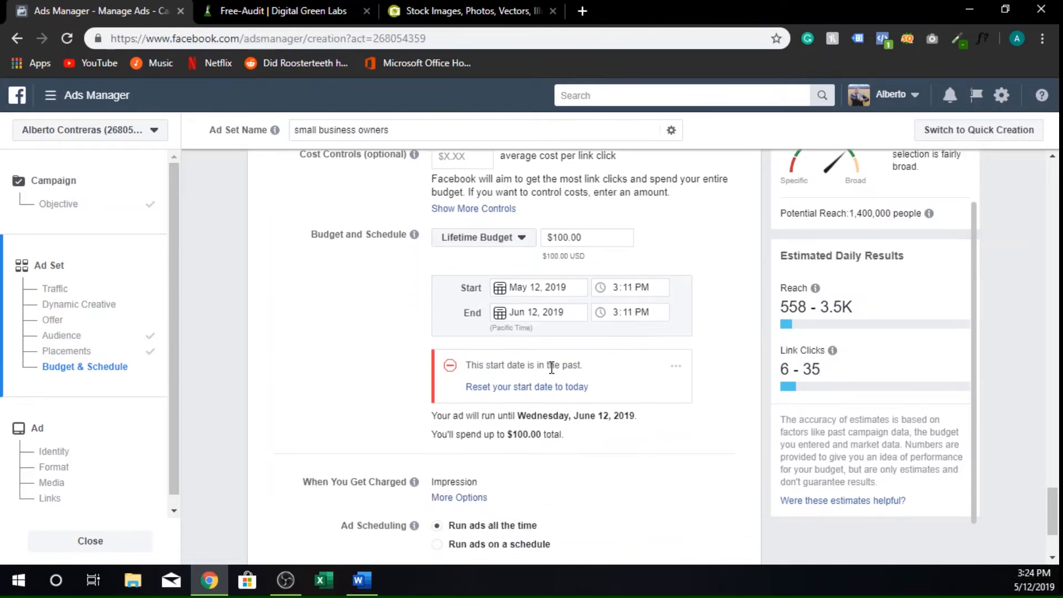
{"action": "left_click", "coordinate": [618, 293]}
{"action": "left_click", "coordinate": [415, 368]}
{"action": "scroll", "coordinate": [417, 372], "scroll_direction": "down", "scroll_amount": 2}
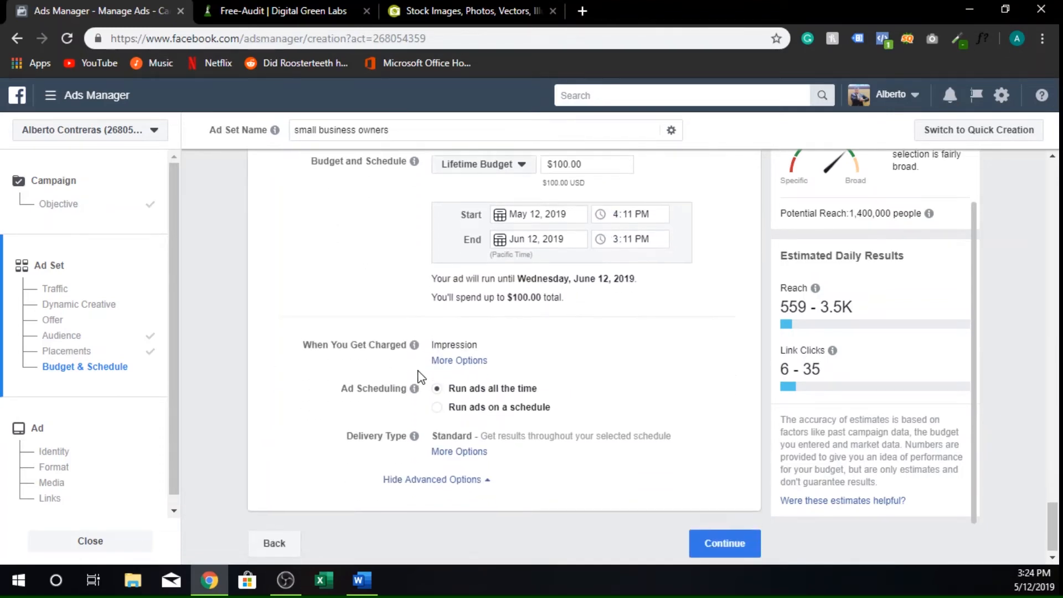
Try charging by Link Click (CPC) for the ad set and switch back to Impression.
{"action": "mouse_move", "coordinate": [414, 347]}
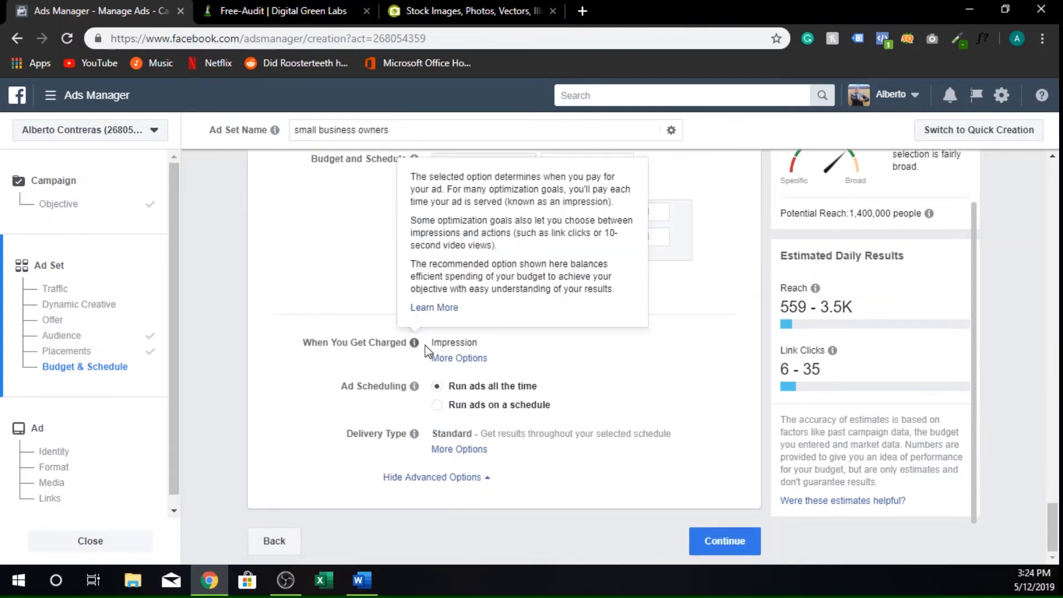
{"action": "left_click", "coordinate": [462, 359]}
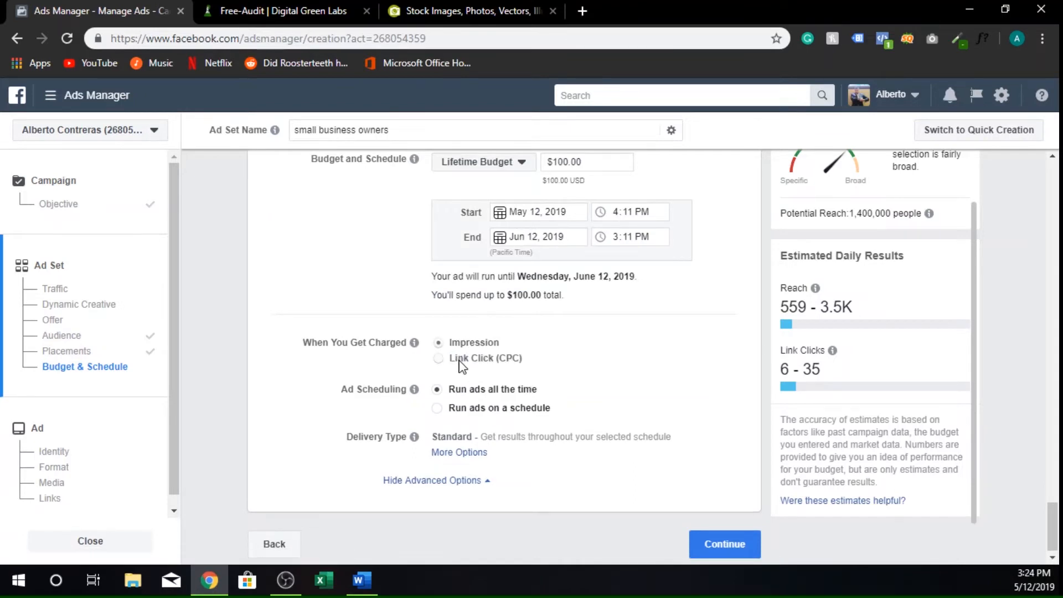
{"action": "left_click", "coordinate": [459, 360]}
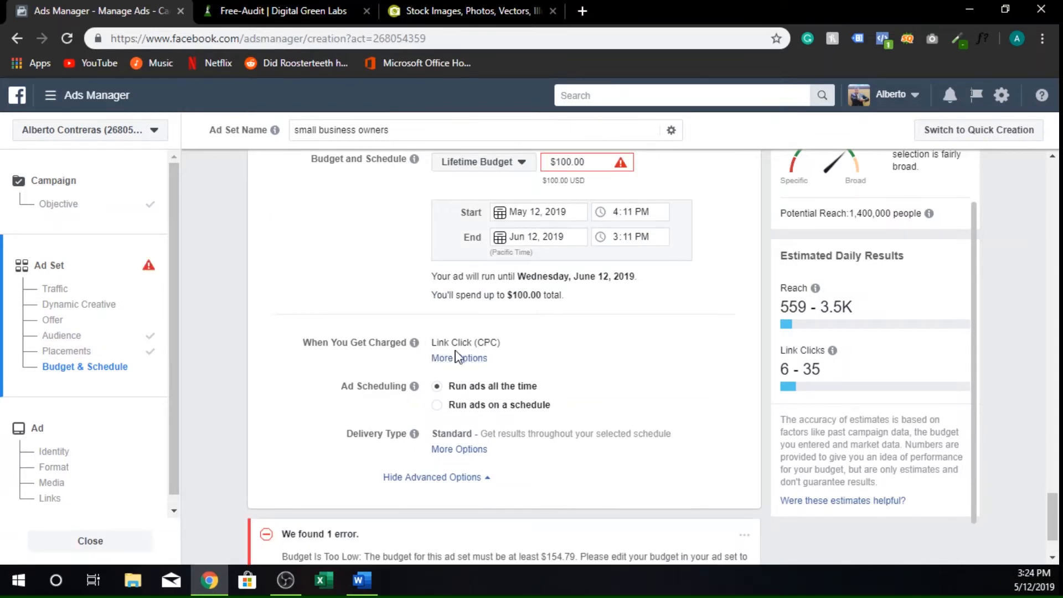
{"action": "left_click", "coordinate": [457, 357]}
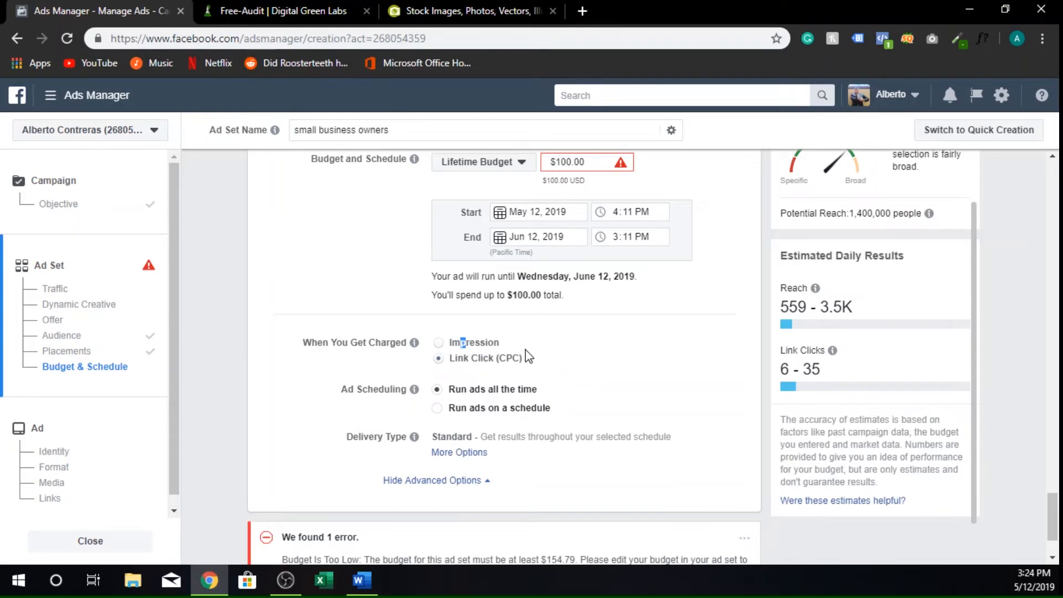
{"action": "left_click", "coordinate": [438, 342]}
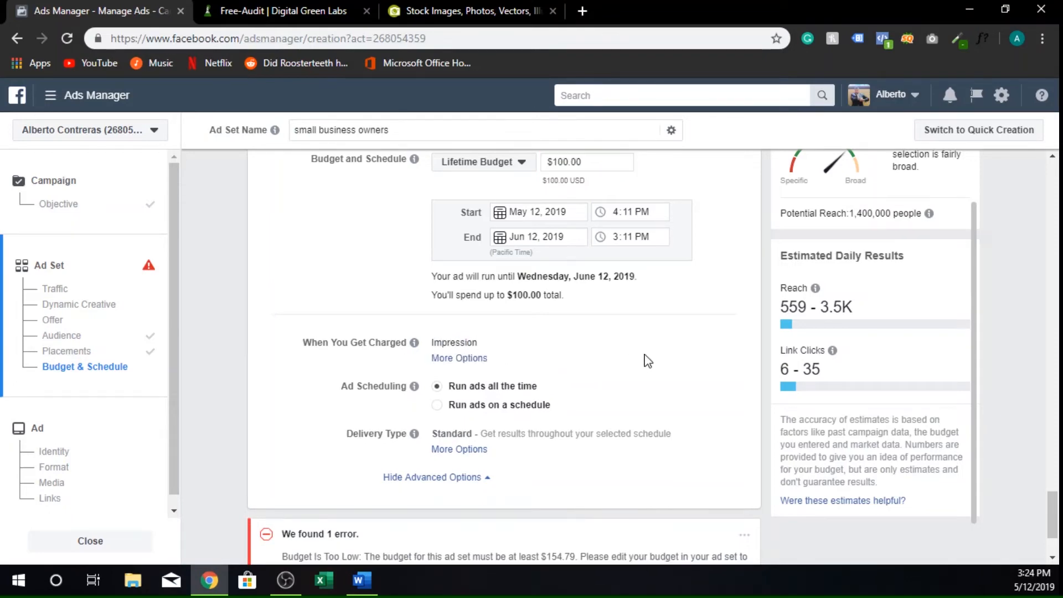
Schedule the ads to run every day from 4am to 10pm in the viewer's time zone, and continue to the ad setup.
{"action": "mouse_move", "coordinate": [418, 309]}
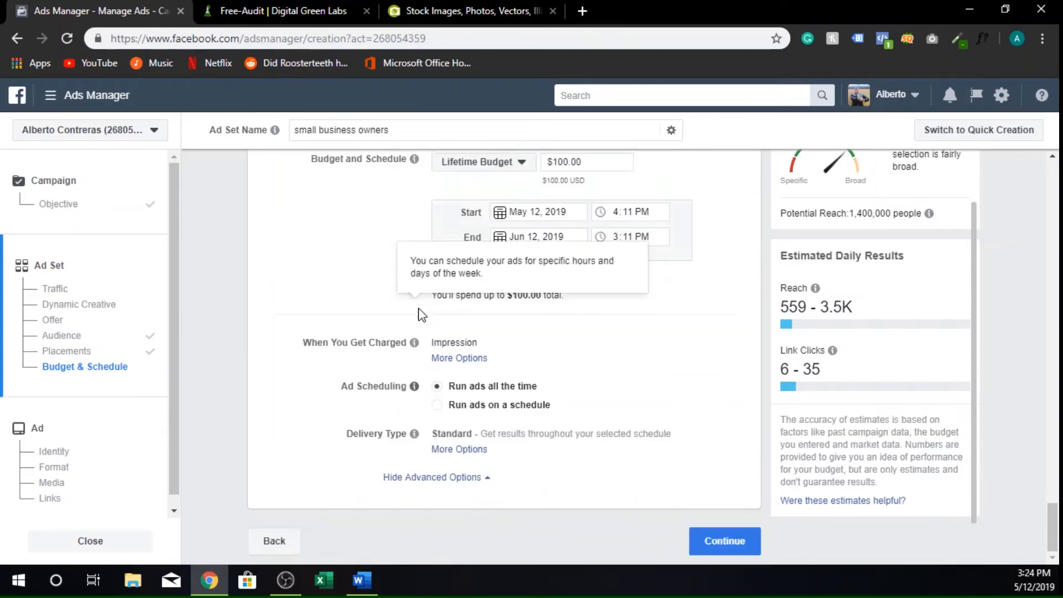
{"action": "left_click", "coordinate": [462, 407]}
{"action": "scroll", "coordinate": [463, 412], "scroll_direction": "down", "scroll_amount": 3}
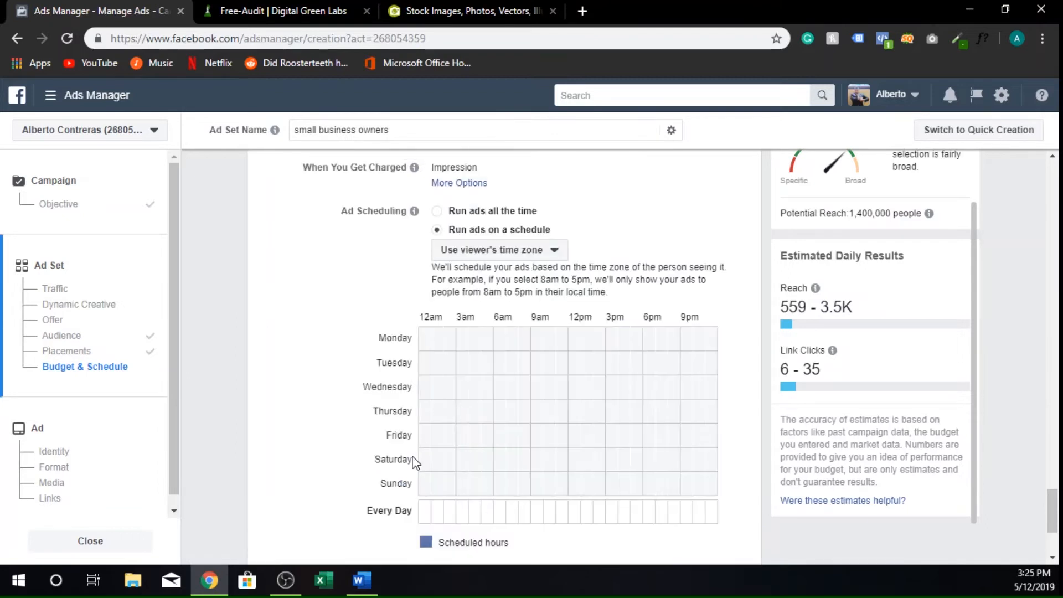
{"action": "scroll", "coordinate": [416, 457], "scroll_direction": "down", "scroll_amount": 1}
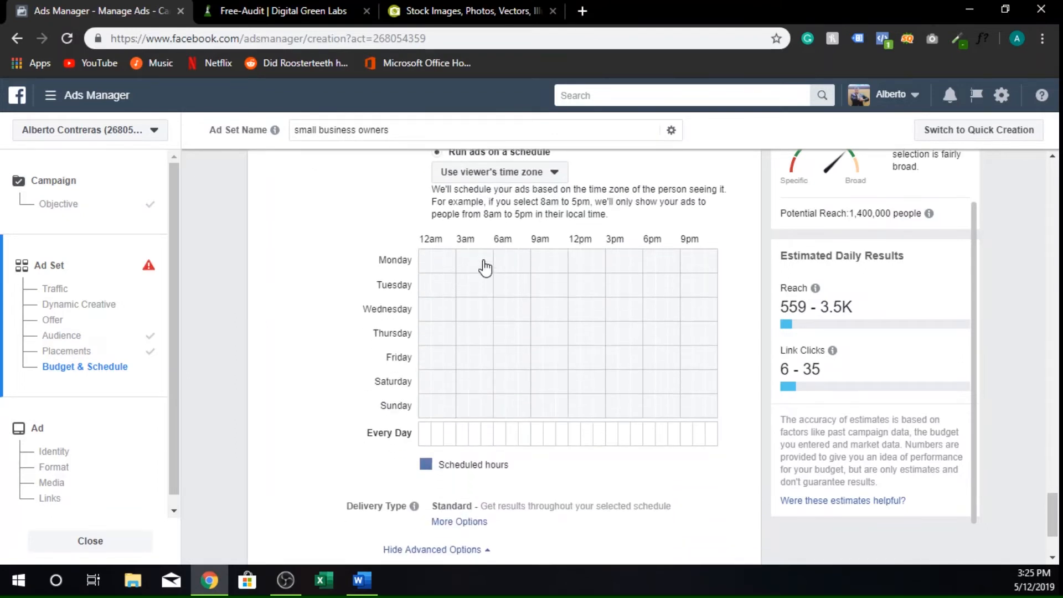
{"action": "left_click", "coordinate": [474, 441]}
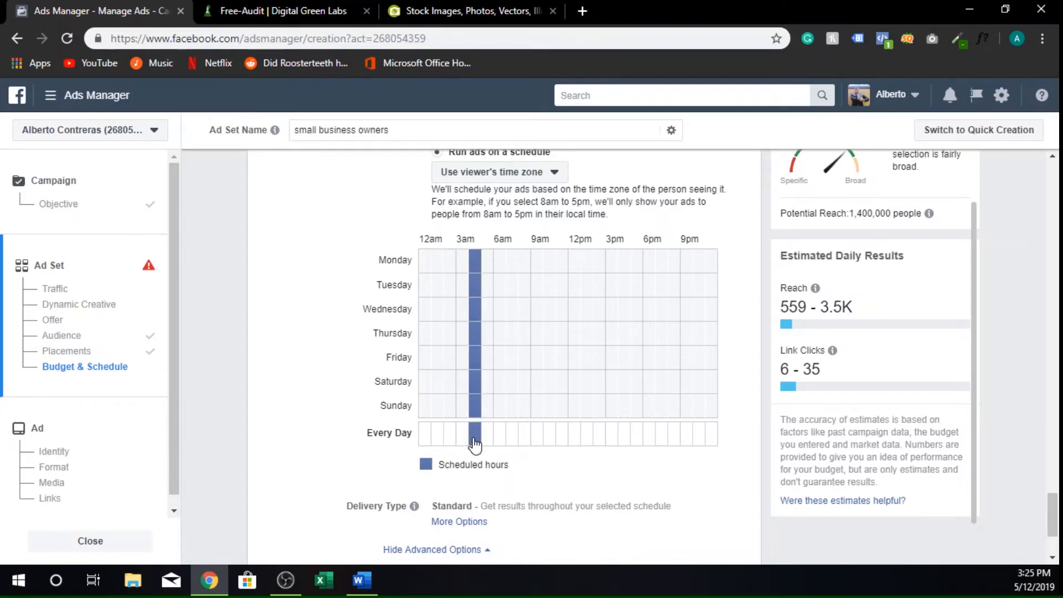
{"action": "left_click_drag", "start_coordinate": [474, 443], "coordinate": [686, 436]}
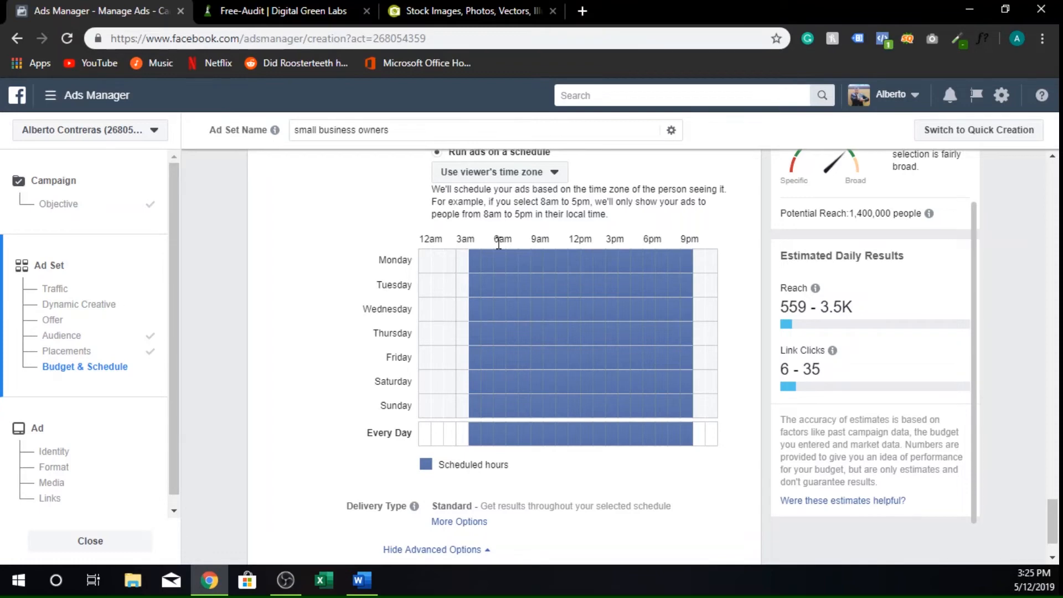
{"action": "scroll", "coordinate": [450, 476], "scroll_direction": "down", "scroll_amount": 1}
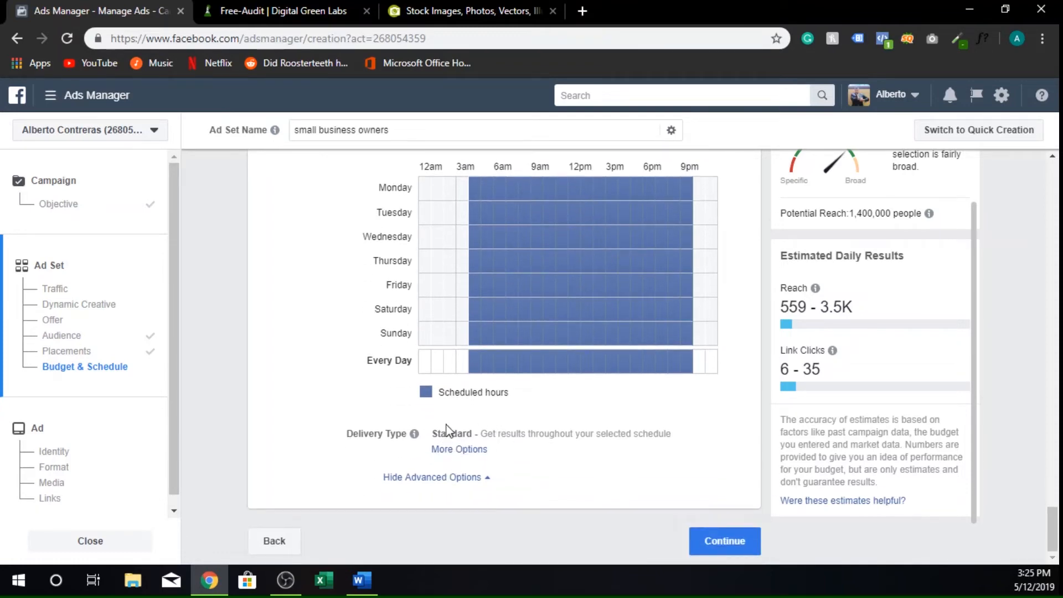
{"action": "left_click", "coordinate": [757, 551]}
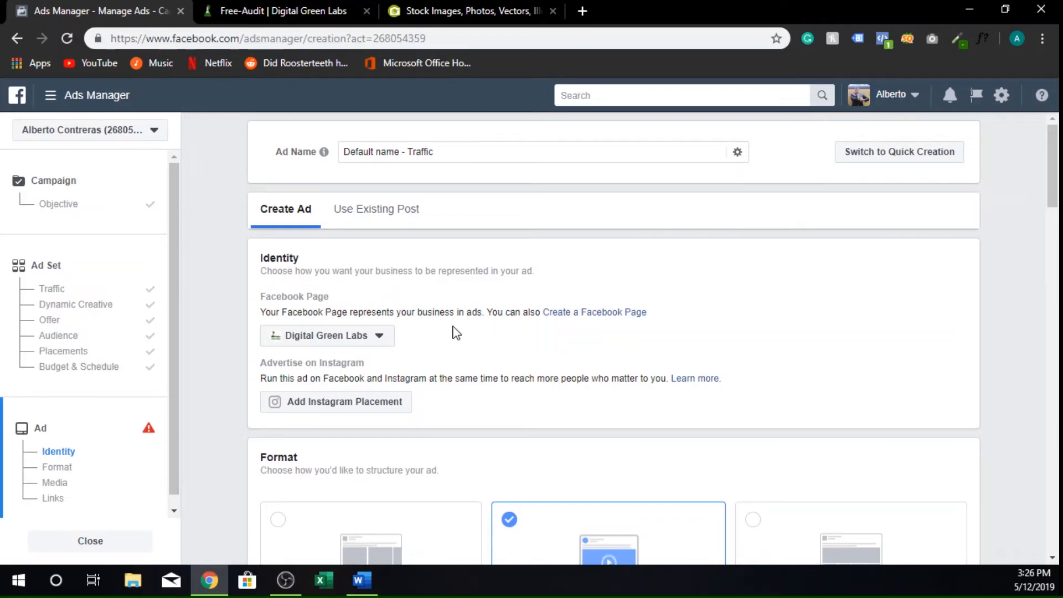
Keep Digital Green Labs as the ad's Facebook Page and add the Instagram placement.
{"action": "left_click", "coordinate": [391, 338]}
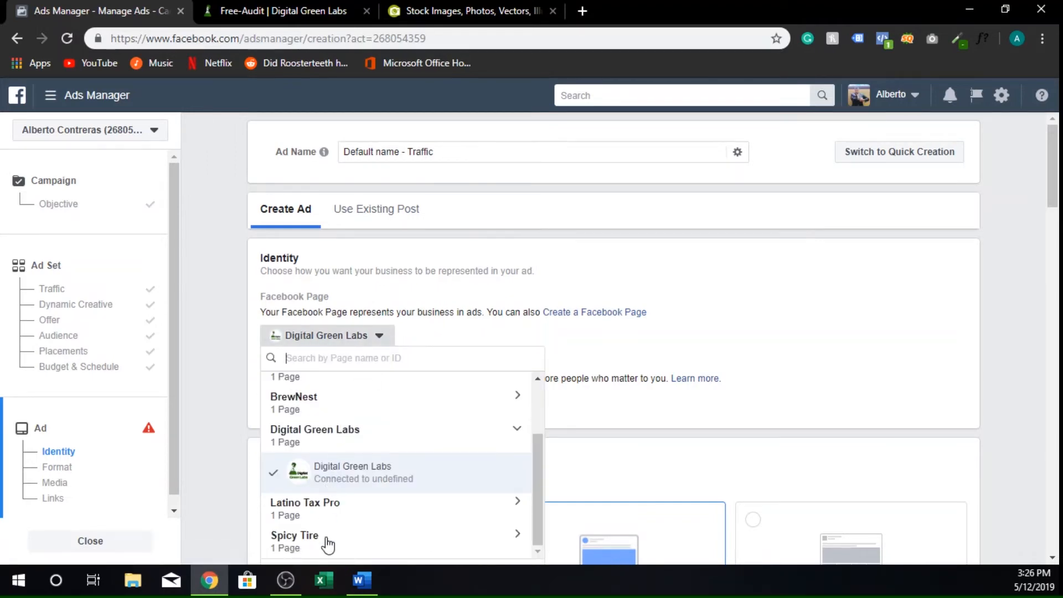
{"action": "left_click", "coordinate": [363, 478]}
{"action": "scroll", "coordinate": [523, 338], "scroll_direction": "down", "scroll_amount": 1}
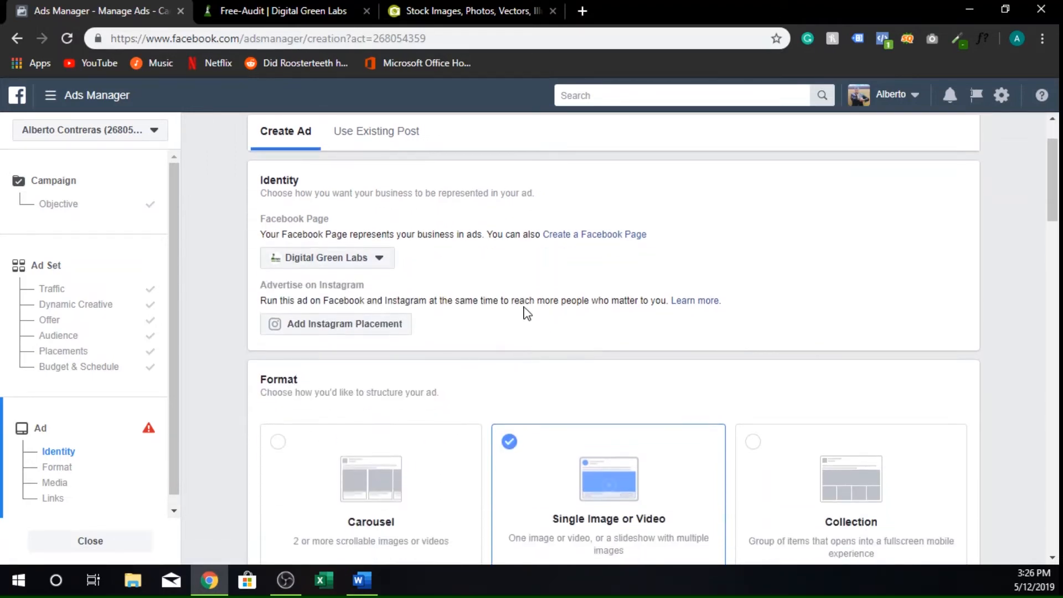
{"action": "left_click", "coordinate": [394, 328]}
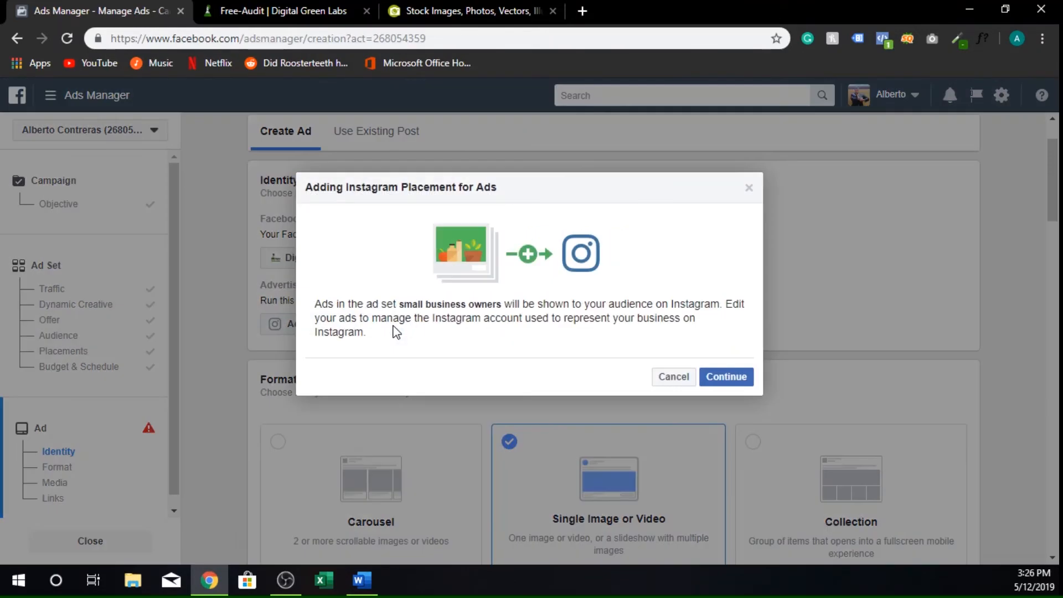
{"action": "left_click", "coordinate": [722, 382]}
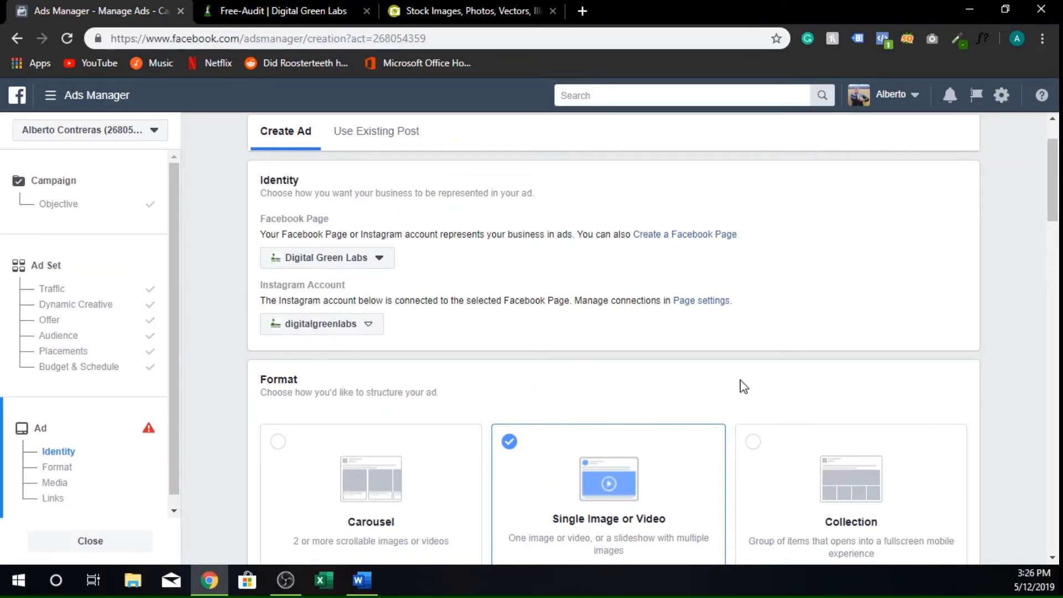
Review the ad formats, try the Video/Slideshow media option and switch back to Image.
{"action": "scroll", "coordinate": [747, 387], "scroll_direction": "down", "scroll_amount": 3}
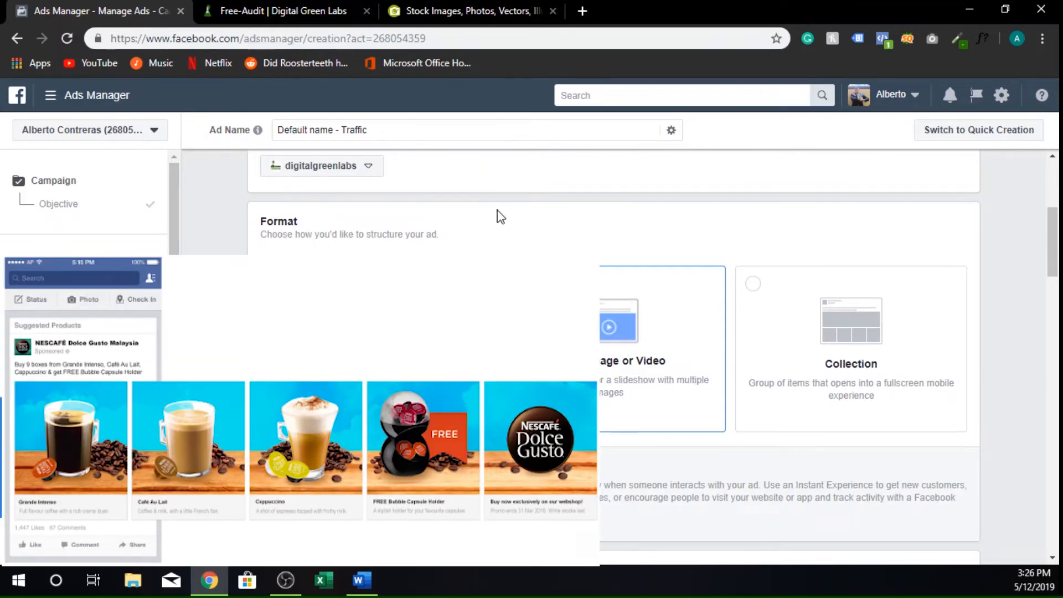
{"action": "scroll", "coordinate": [500, 216], "scroll_direction": "down", "scroll_amount": 1}
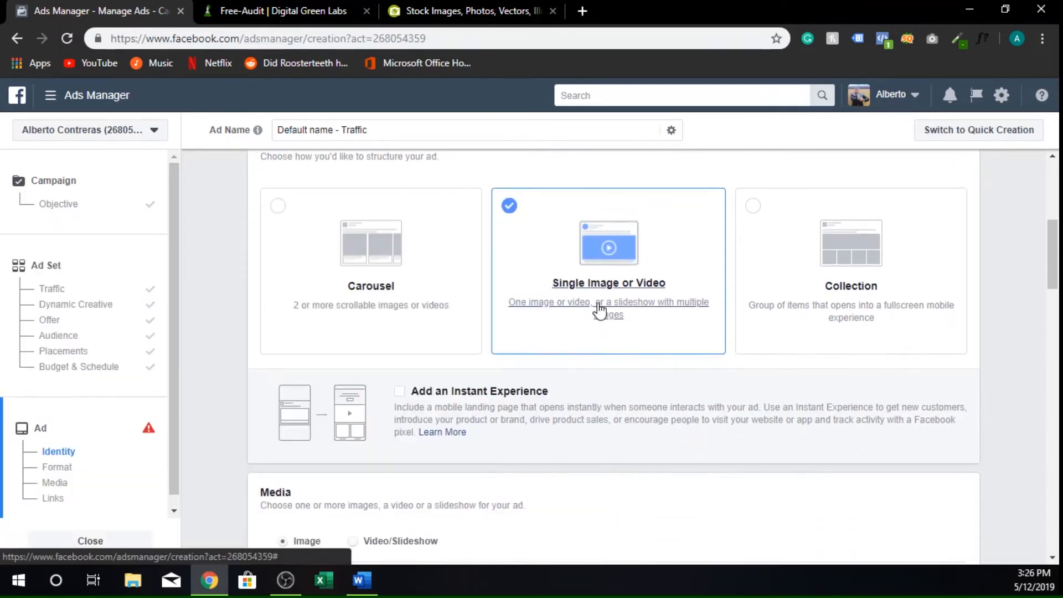
{"action": "scroll", "coordinate": [606, 316], "scroll_direction": "down", "scroll_amount": 1}
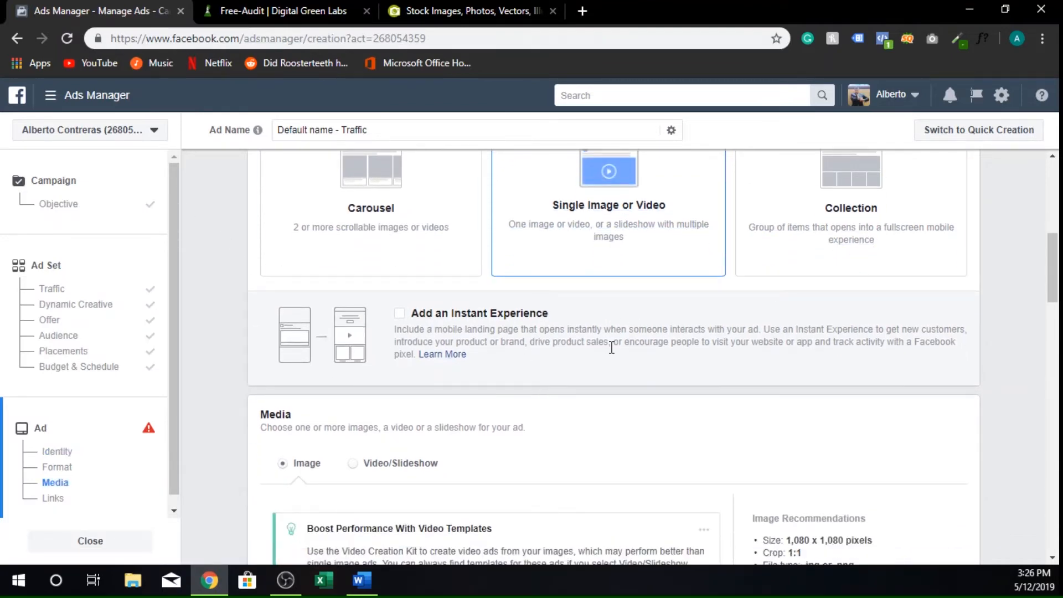
{"action": "scroll", "coordinate": [611, 348], "scroll_direction": "down", "scroll_amount": 3}
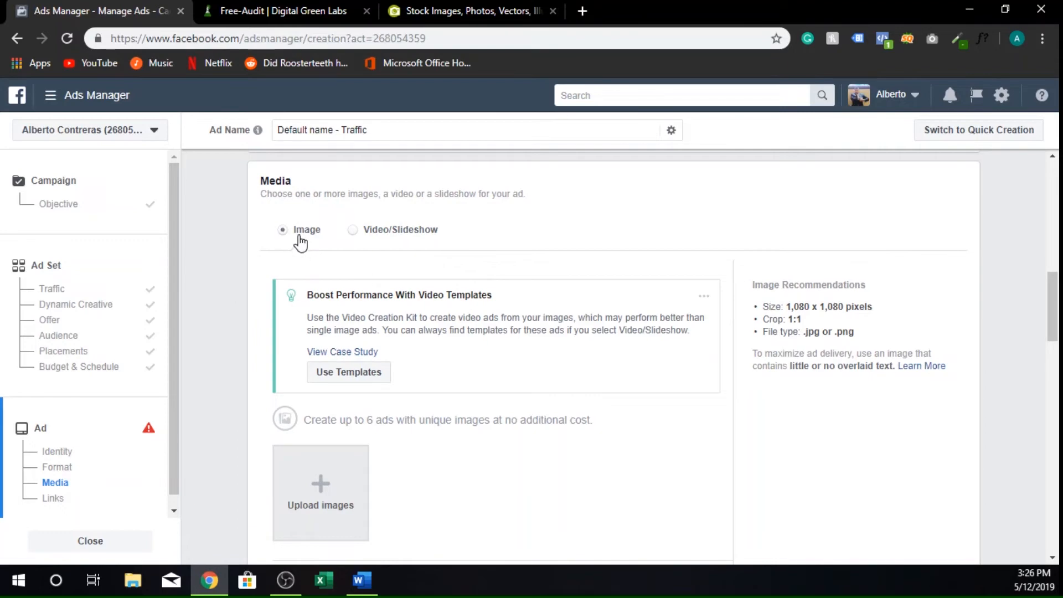
{"action": "left_click", "coordinate": [426, 231]}
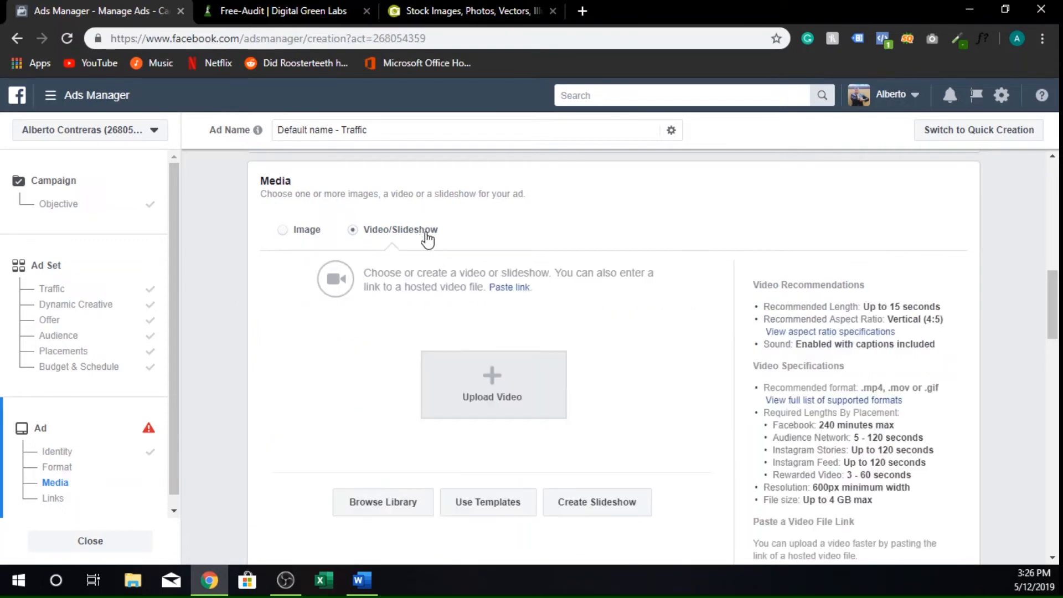
{"action": "left_click", "coordinate": [308, 232]}
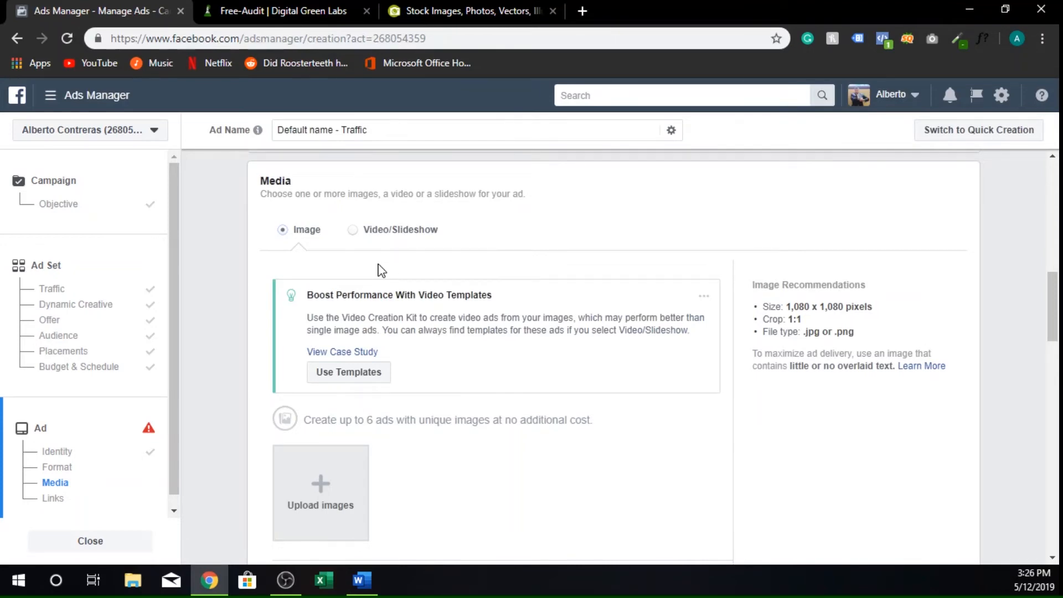
Open canva.com in a new browser tab.
{"action": "left_click", "coordinate": [583, 8]}
{"action": "type", "text": "c"}
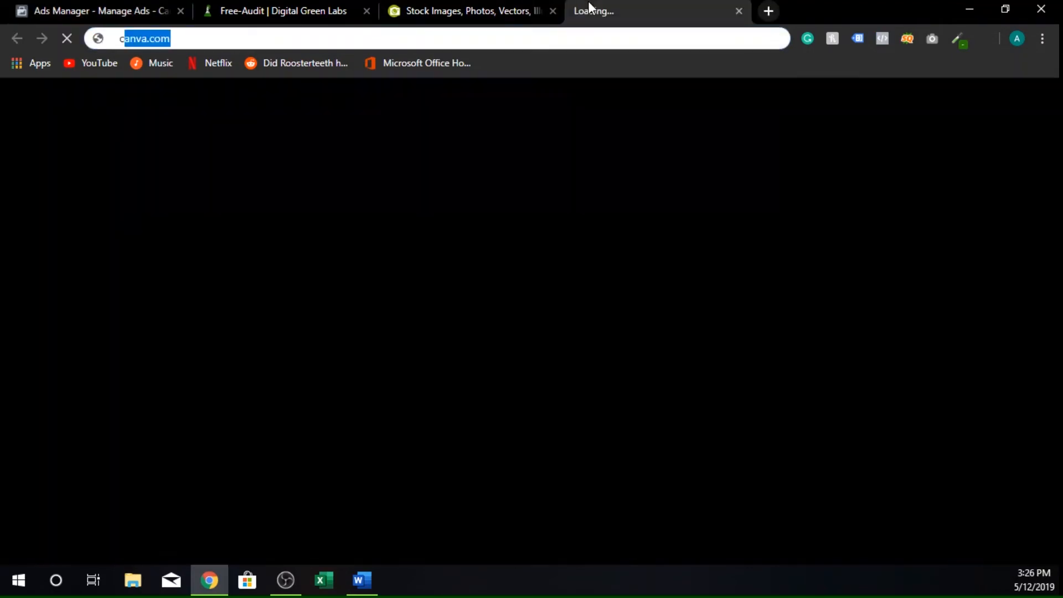
{"action": "type", "text": "anva."}
{"action": "key", "text": "Return"}
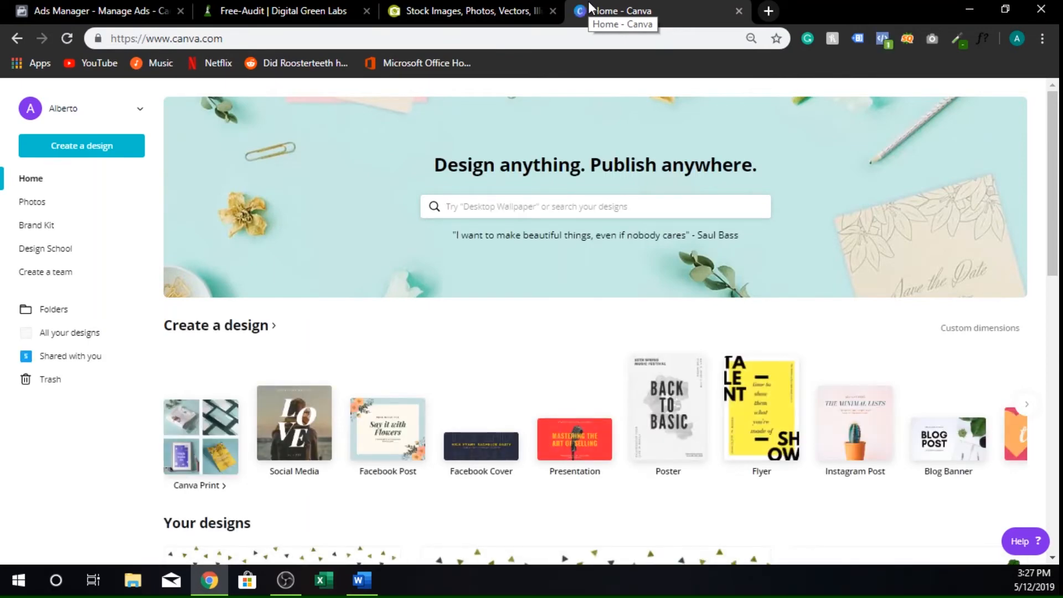
Switch to the Depositphotos tab, search the stock images for "cake" and browse the photos.
{"action": "left_click", "coordinate": [515, 10]}
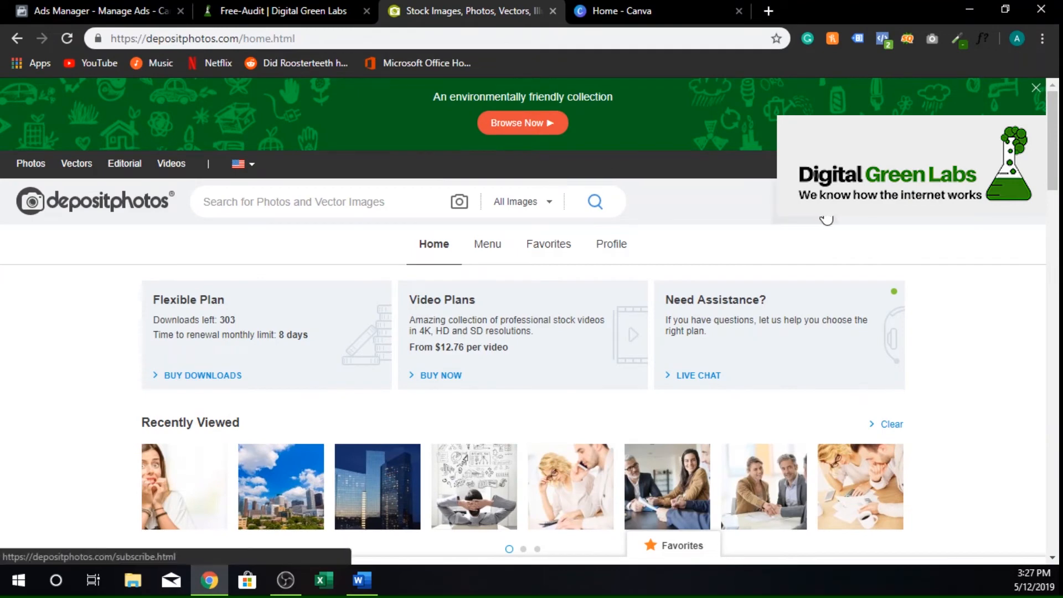
{"action": "mouse_move", "coordinate": [831, 220]}
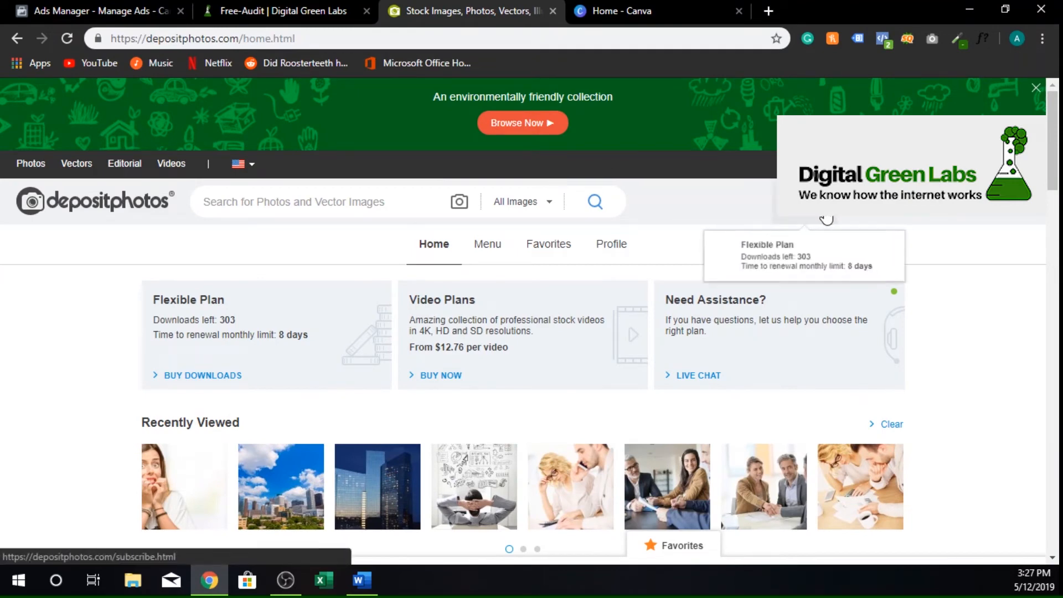
{"action": "left_click", "coordinate": [293, 202]}
{"action": "type", "text": "cake"}
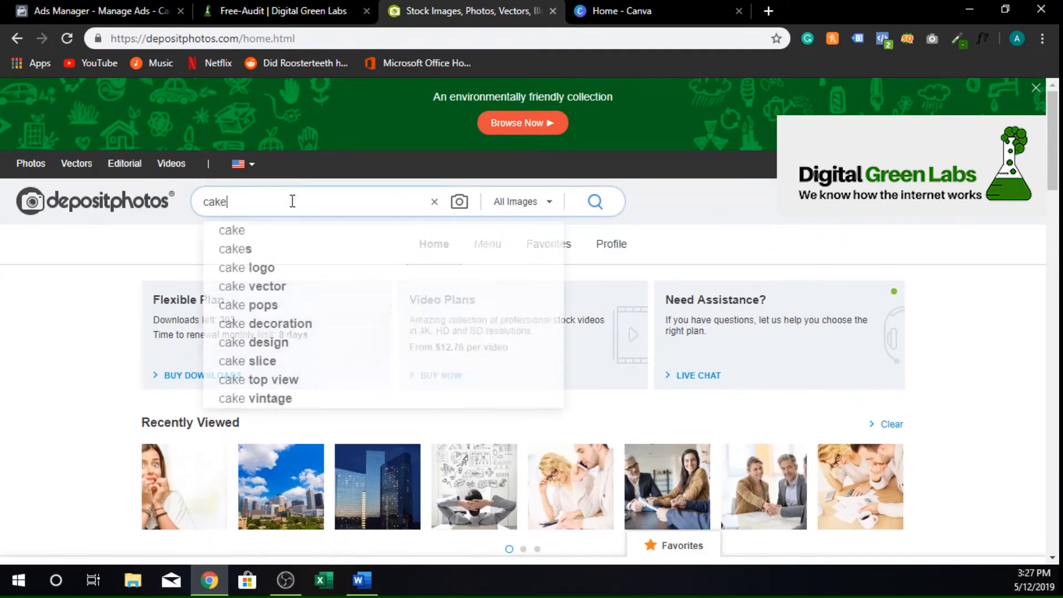
{"action": "key", "text": "Return"}
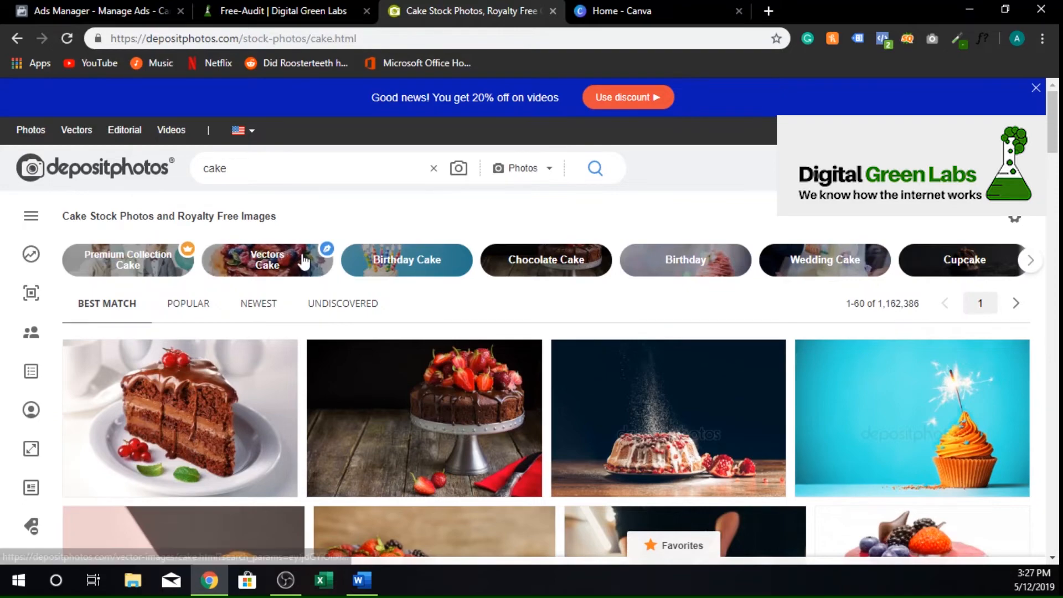
{"action": "scroll", "coordinate": [299, 244], "scroll_direction": "down", "scroll_amount": 2}
{"action": "scroll", "coordinate": [300, 277], "scroll_direction": "down", "scroll_amount": 1}
{"action": "scroll", "coordinate": [505, 340], "scroll_direction": "down", "scroll_amount": 6}
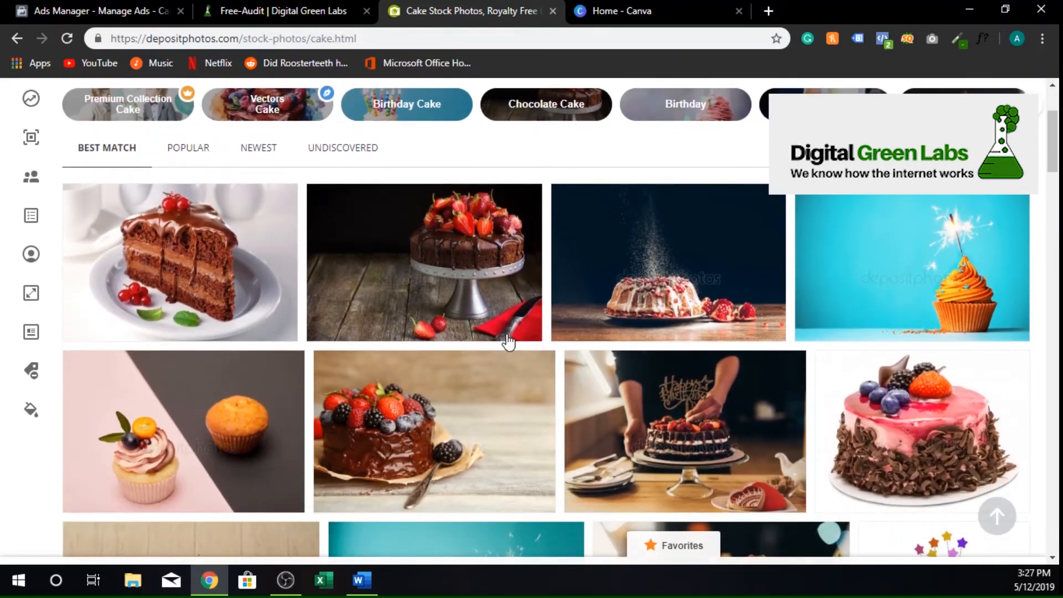
Search the stock images for "women eating cake" and look at the first photo in the results.
{"action": "scroll", "coordinate": [507, 472], "scroll_direction": "up", "scroll_amount": 8}
{"action": "scroll", "coordinate": [506, 471], "scroll_direction": "up", "scroll_amount": 1}
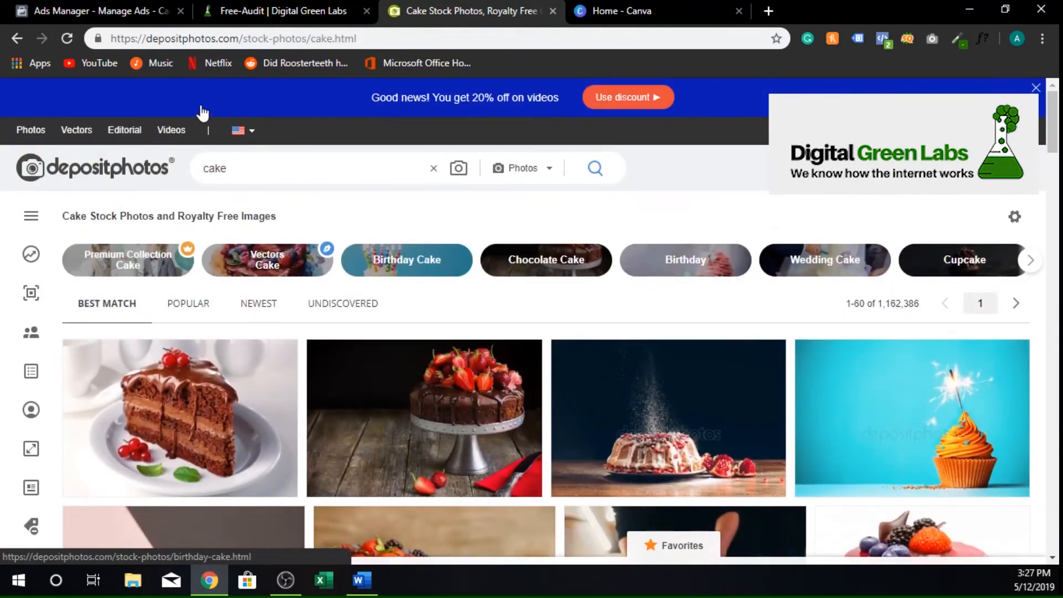
{"action": "left_click", "coordinate": [236, 169]}
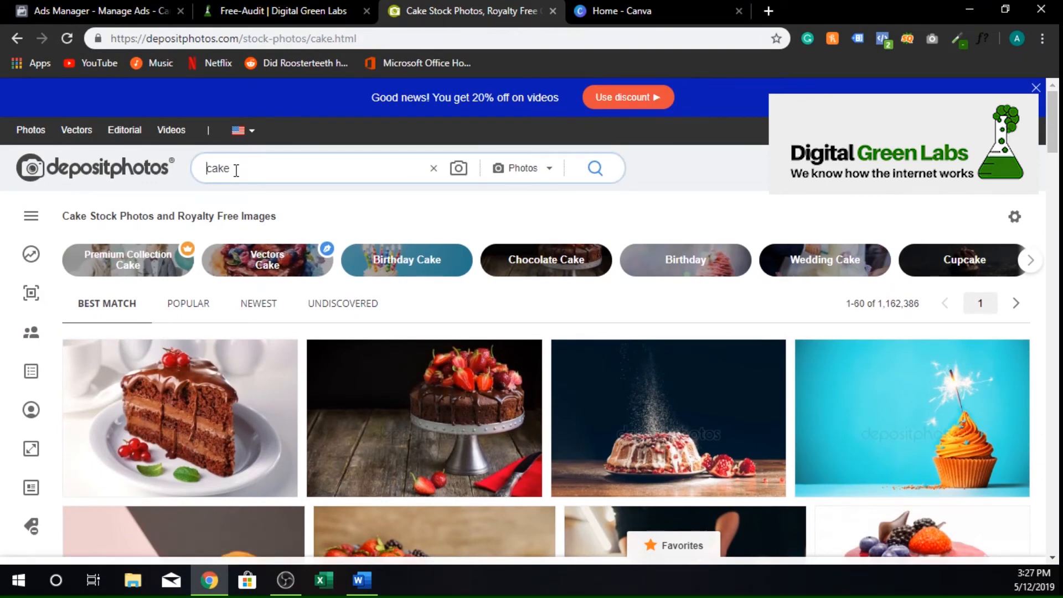
{"action": "type", "text": "women "}
{"action": "type", "text": "eating"}
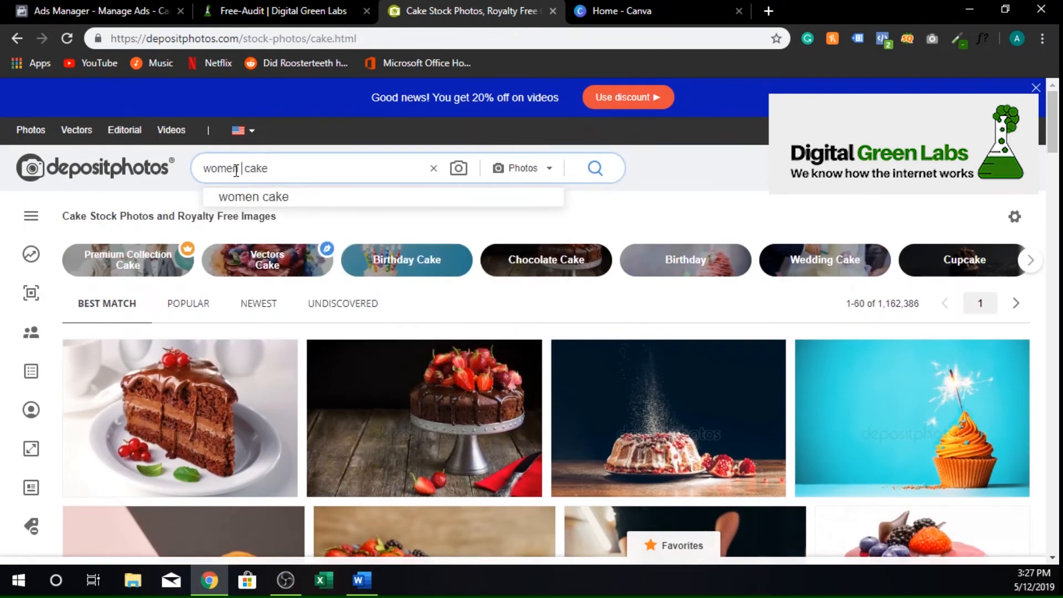
{"action": "key", "text": "Return"}
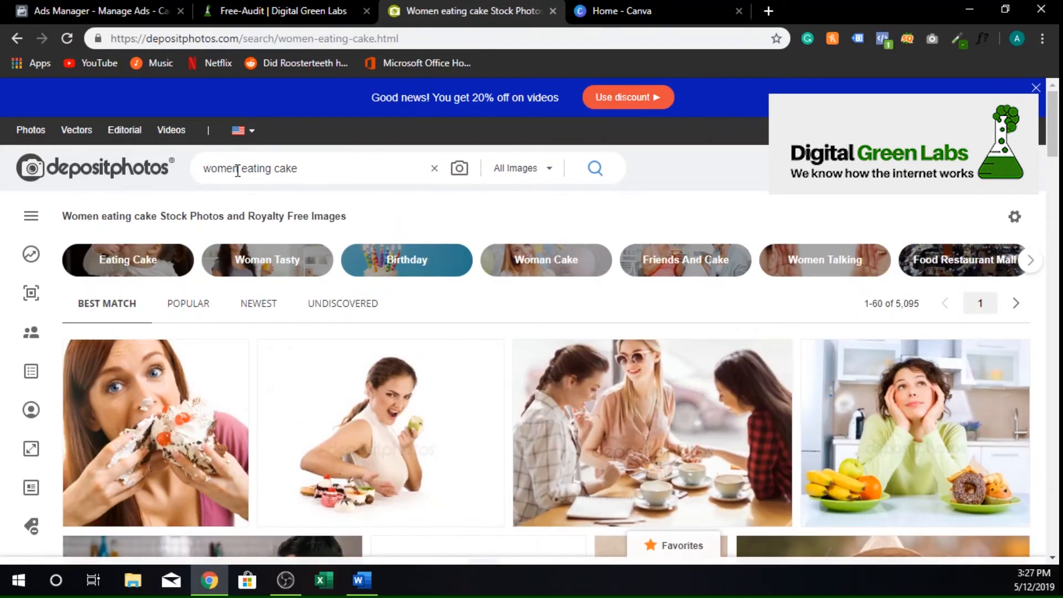
{"action": "mouse_move", "coordinate": [110, 415]}
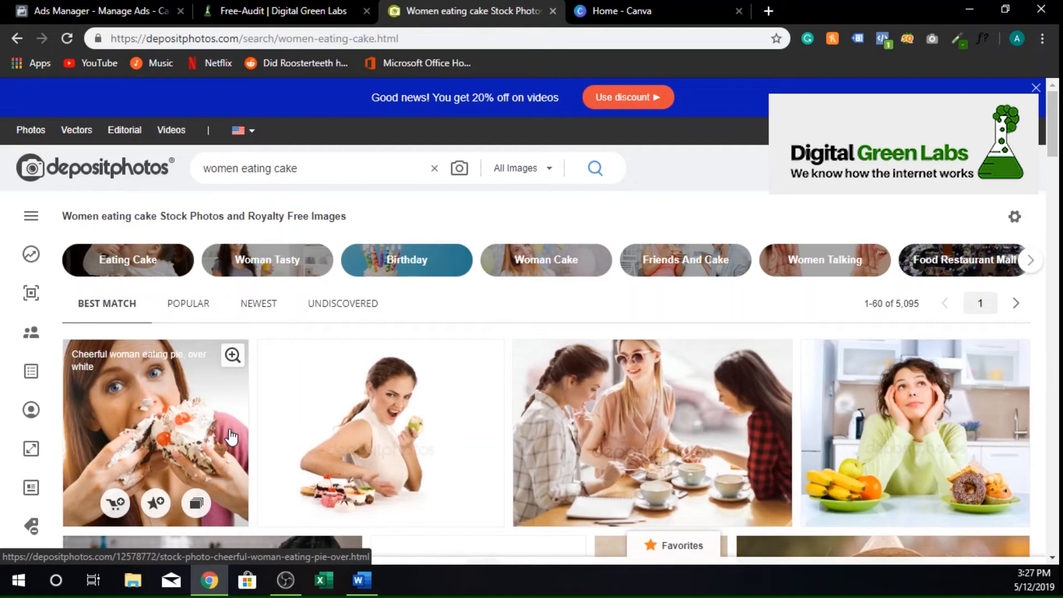
Check the Free-Audit page's offer, return to Depositphotos and search the stock images for "frustrated small business owner".
{"action": "left_click_drag", "start_coordinate": [300, 171], "coordinate": [189, 180]}
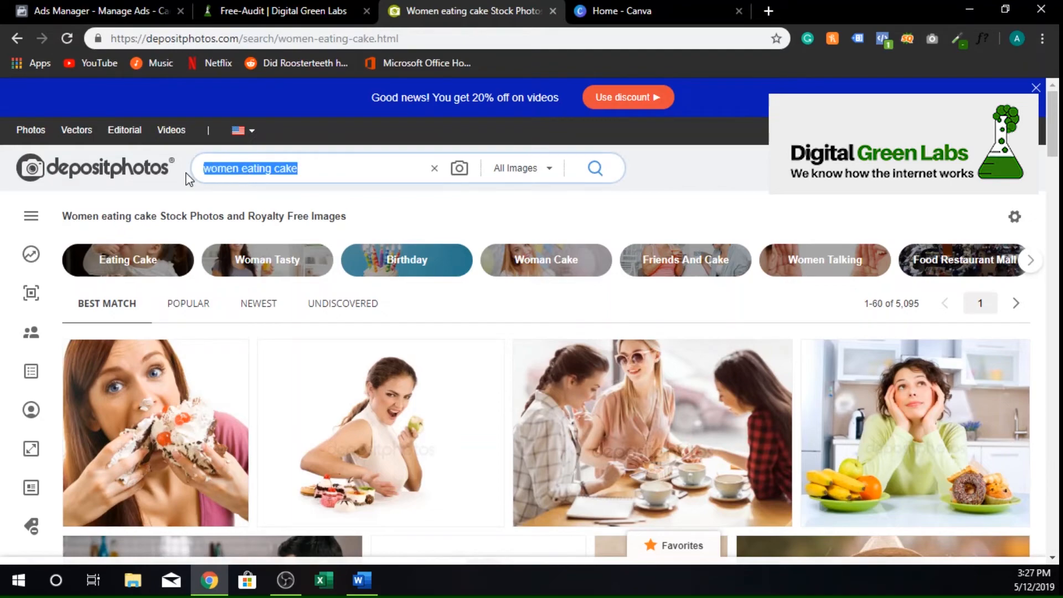
{"action": "left_click", "coordinate": [344, 17]}
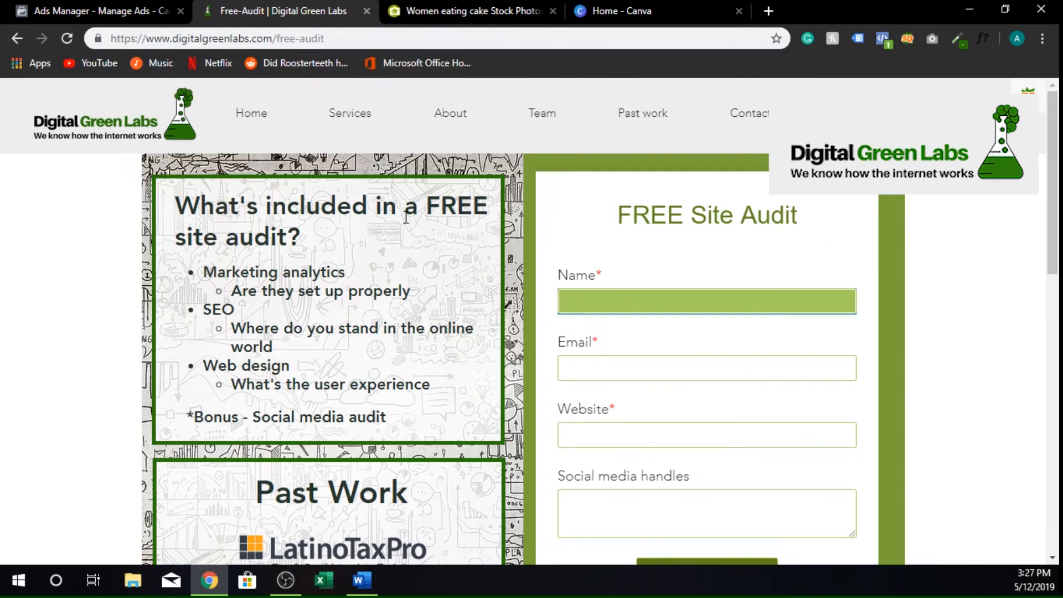
{"action": "left_click", "coordinate": [466, 13]}
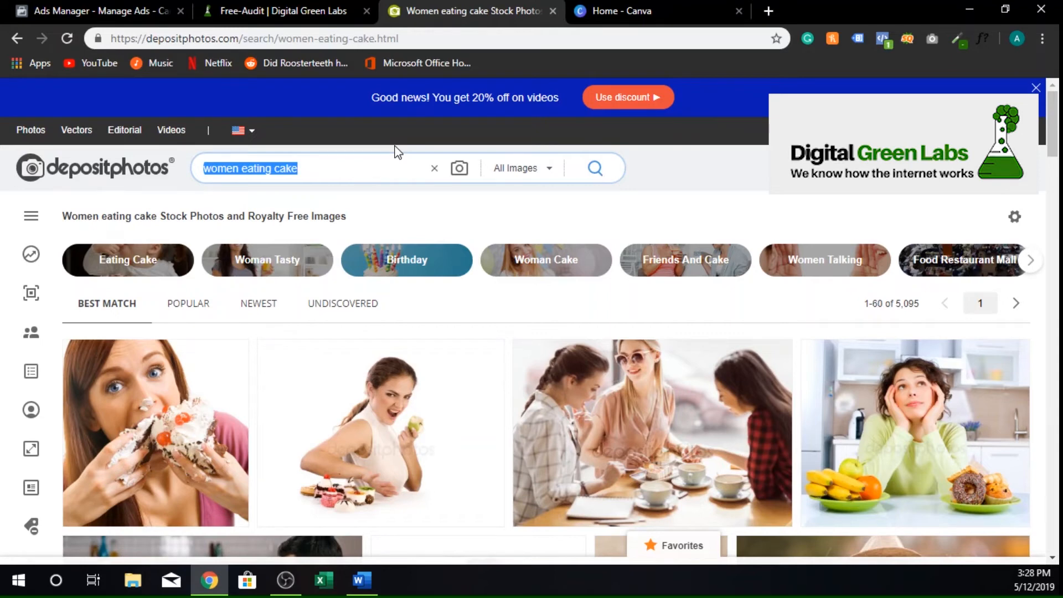
{"action": "type", "text": "frustrate"}
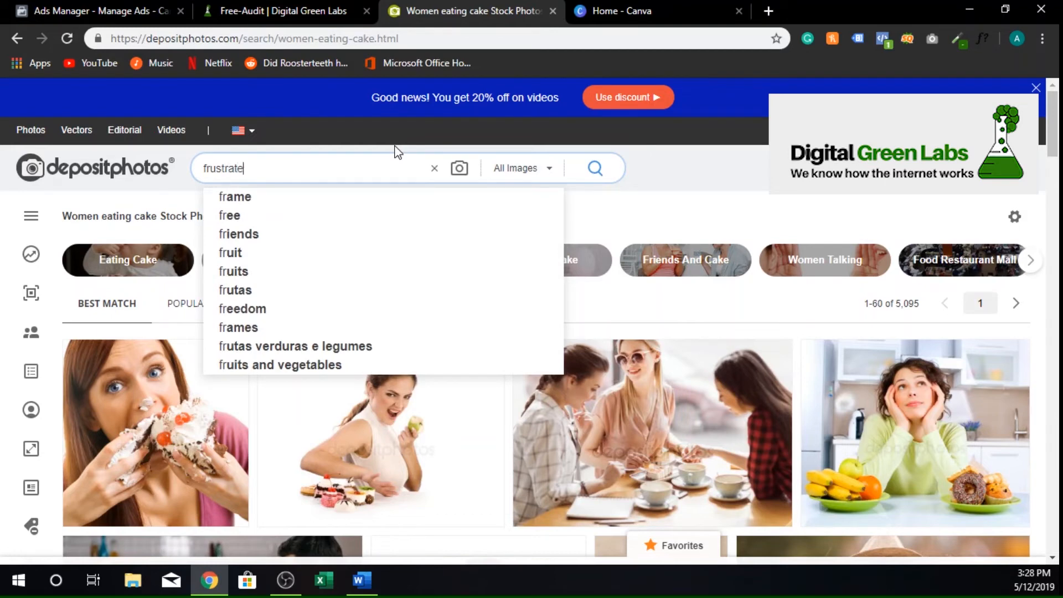
{"action": "type", "text": "d smal"}
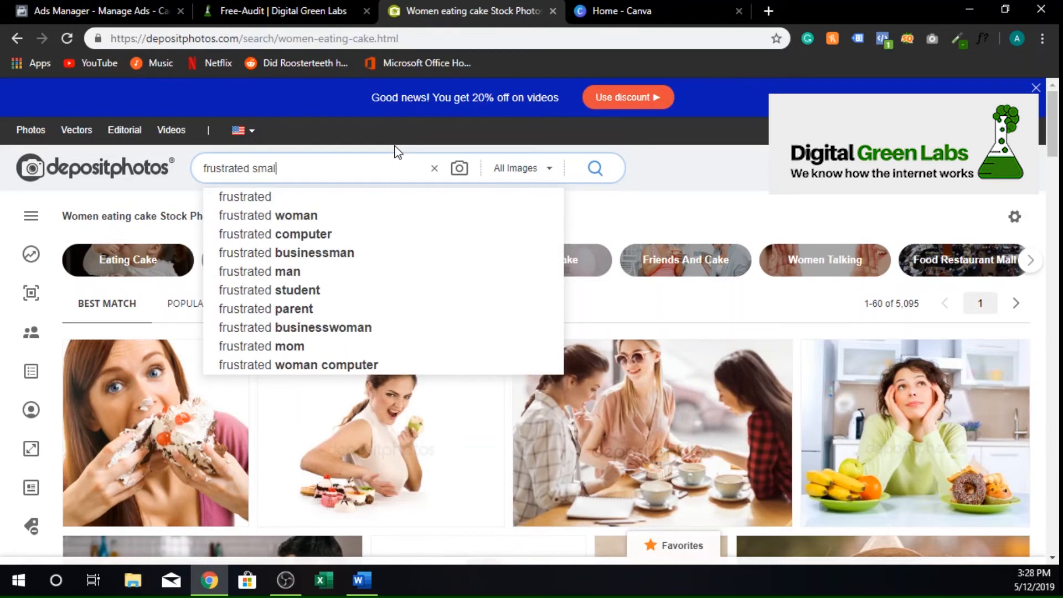
{"action": "type", "text": "l business ow"}
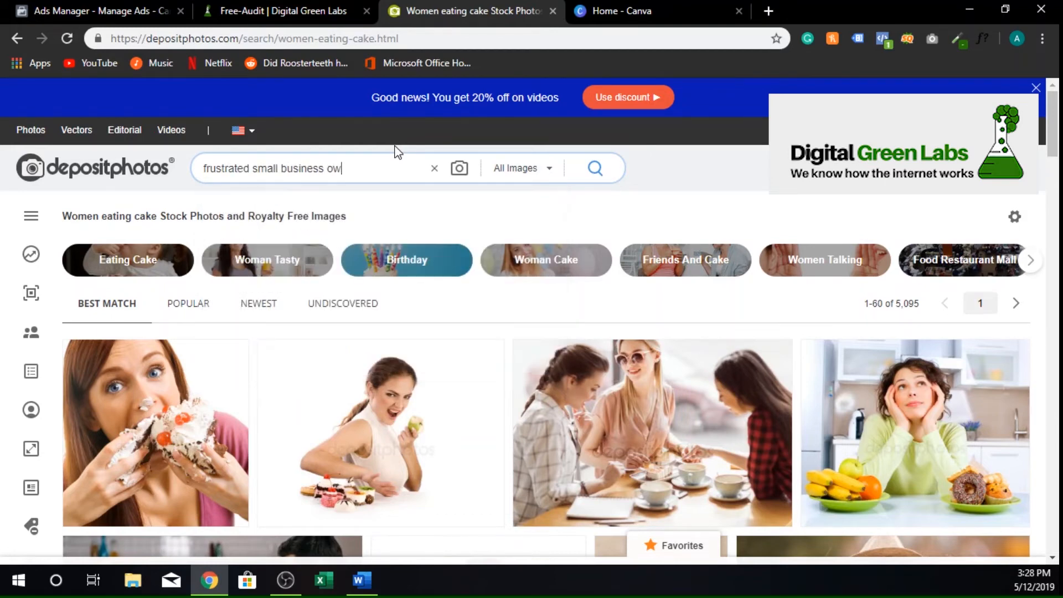
{"action": "type", "text": "ner"}
{"action": "key", "text": "Return"}
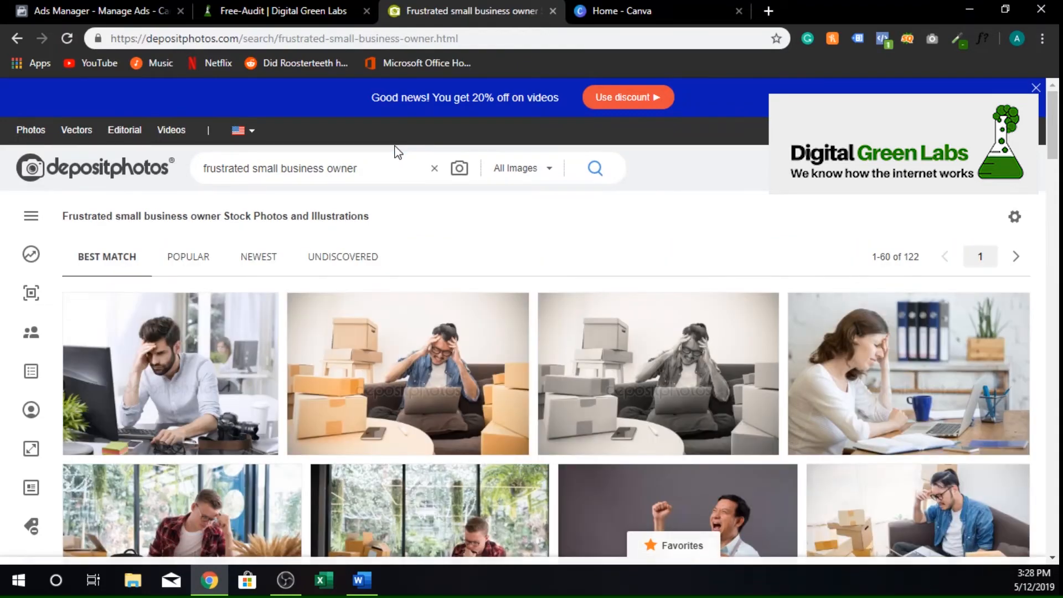
Browse the frustrated small business owner photos for an image that suits the ad.
{"action": "scroll", "coordinate": [496, 237], "scroll_direction": "down", "scroll_amount": 5}
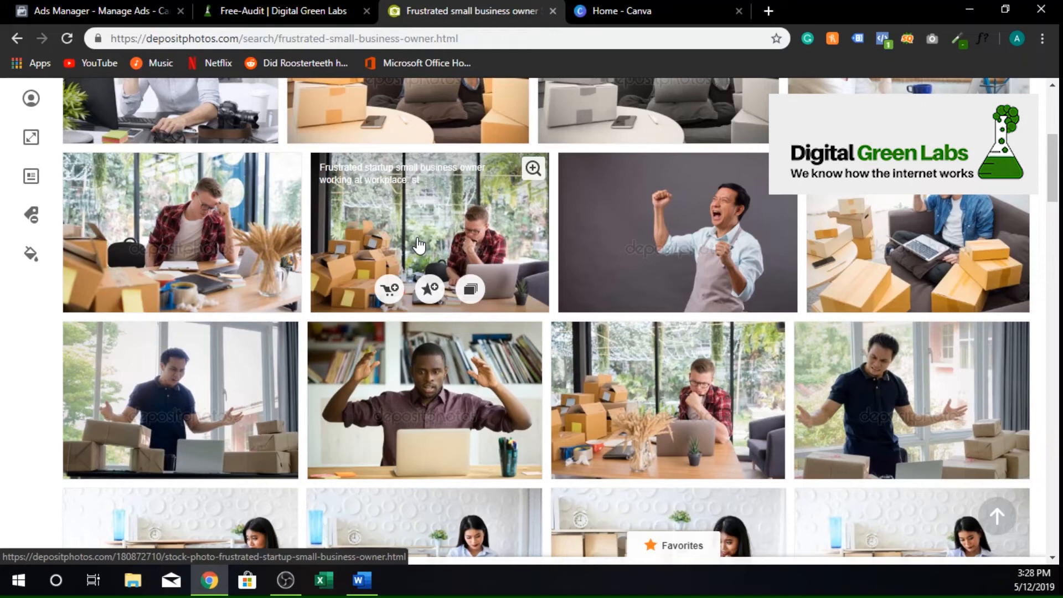
{"action": "scroll", "coordinate": [421, 277], "scroll_direction": "down", "scroll_amount": 6}
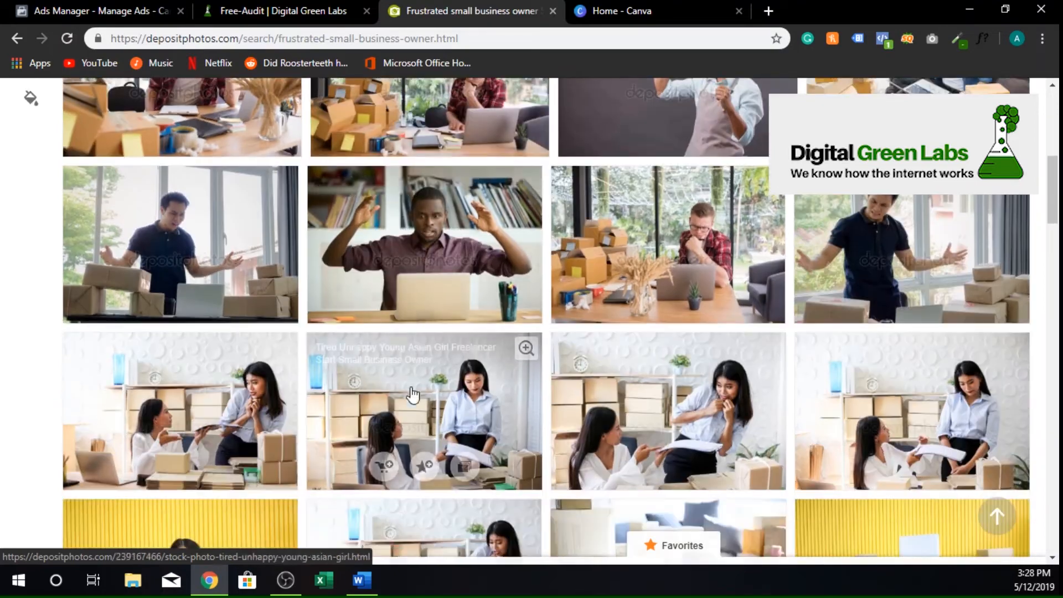
{"action": "scroll", "coordinate": [438, 436], "scroll_direction": "up", "scroll_amount": 4}
{"action": "scroll", "coordinate": [437, 436], "scroll_direction": "up", "scroll_amount": 6}
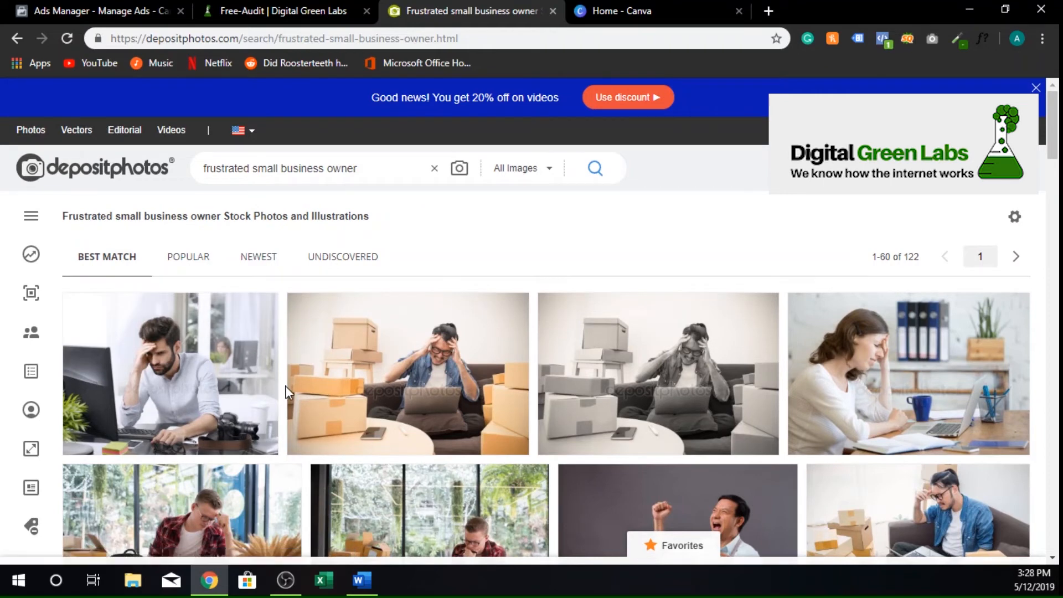
{"action": "mouse_move", "coordinate": [168, 376]}
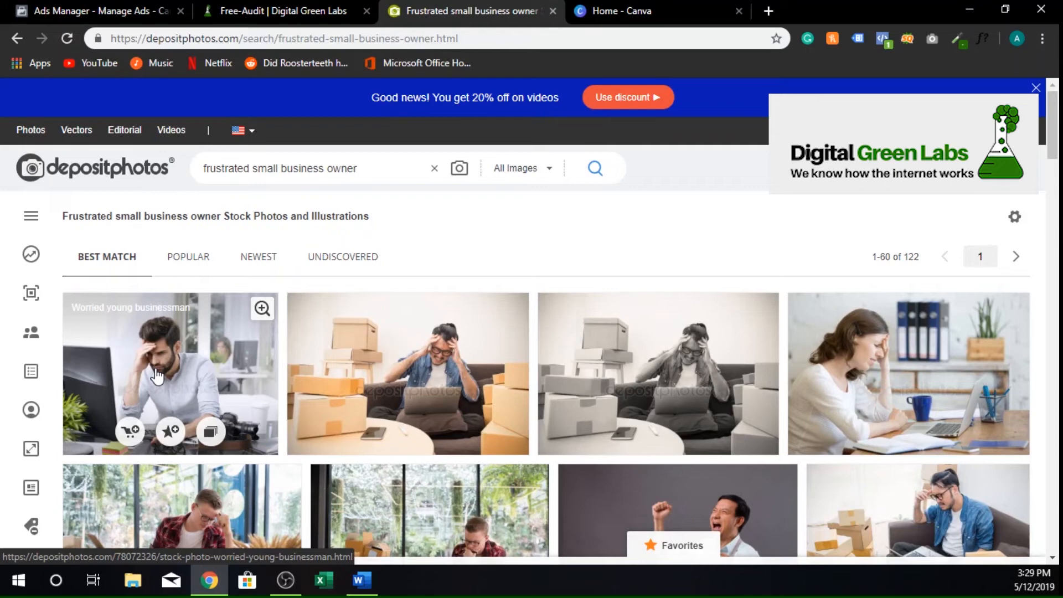
{"action": "scroll", "coordinate": [157, 375], "scroll_direction": "down", "scroll_amount": 10}
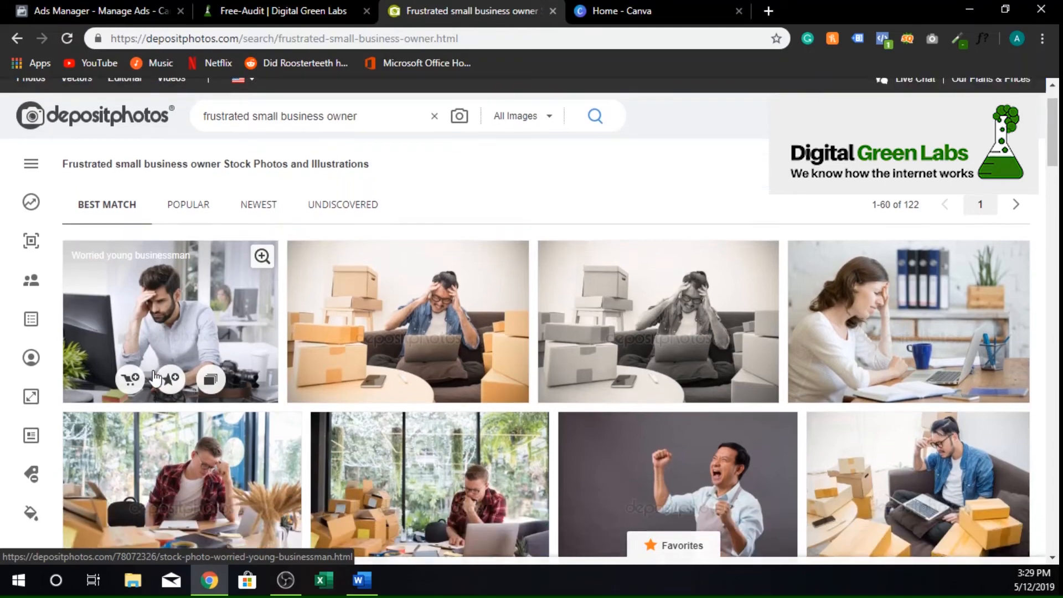
{"action": "scroll", "coordinate": [155, 379], "scroll_direction": "down", "scroll_amount": 14}
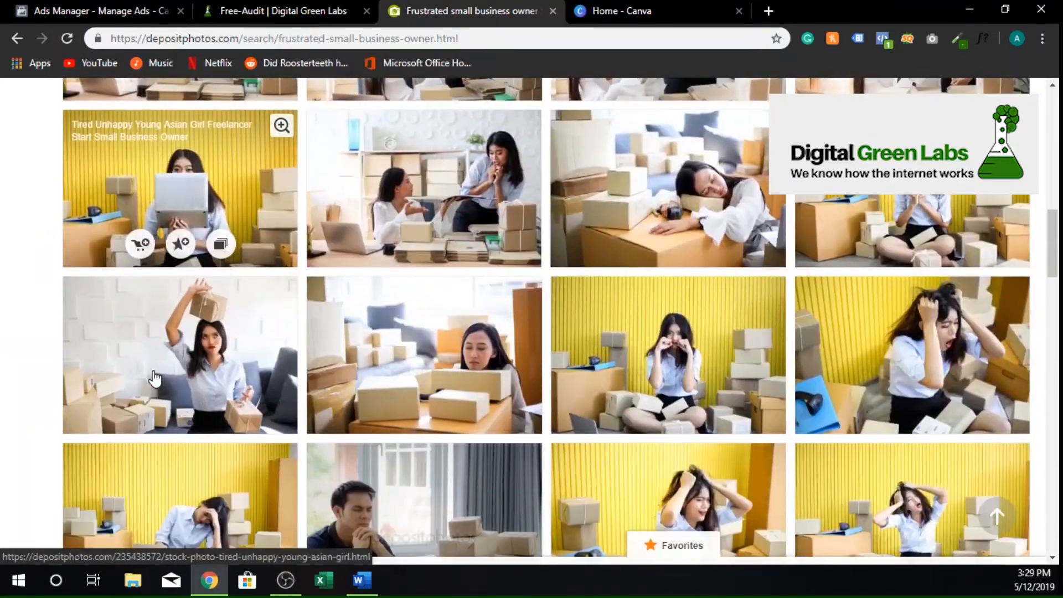
{"action": "scroll", "coordinate": [424, 403], "scroll_direction": "up", "scroll_amount": 20}
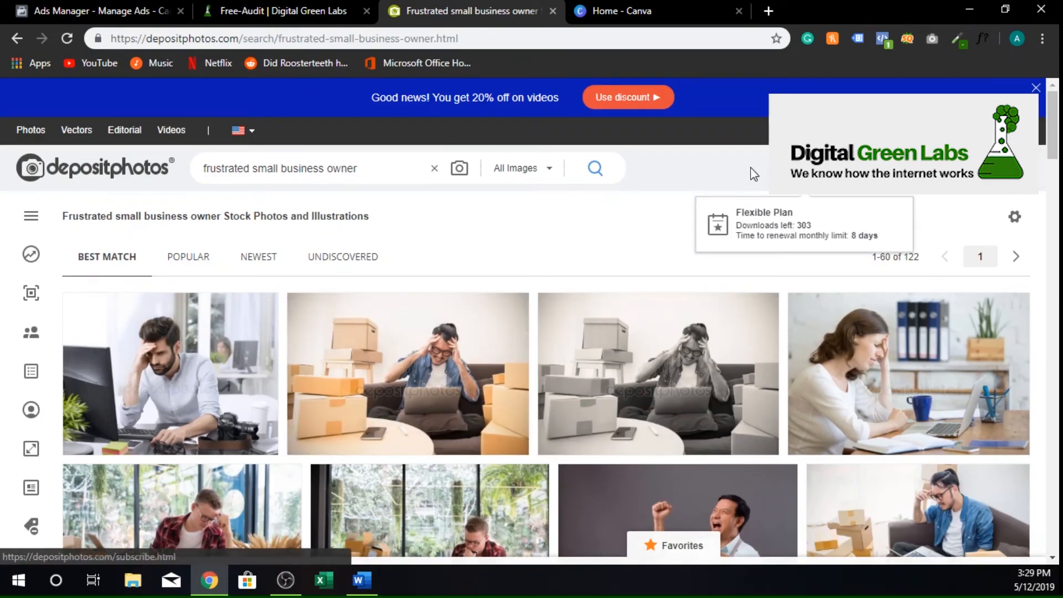
Go to the account's downloaded files and open the image of the terrified shop owner woman wearing an apron.
{"action": "mouse_move", "coordinate": [918, 166]}
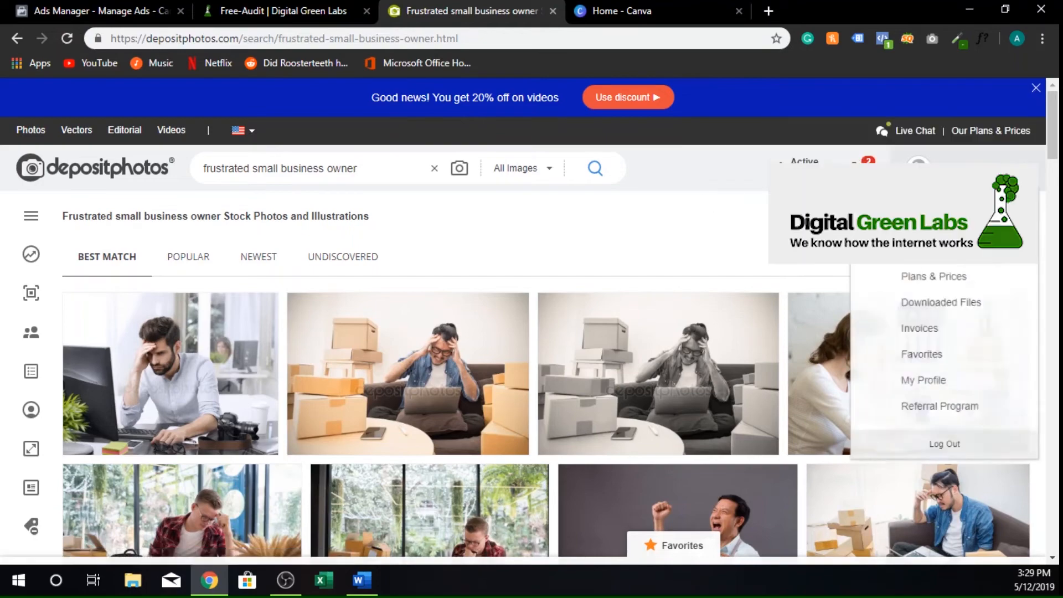
{"action": "left_click", "coordinate": [942, 312]}
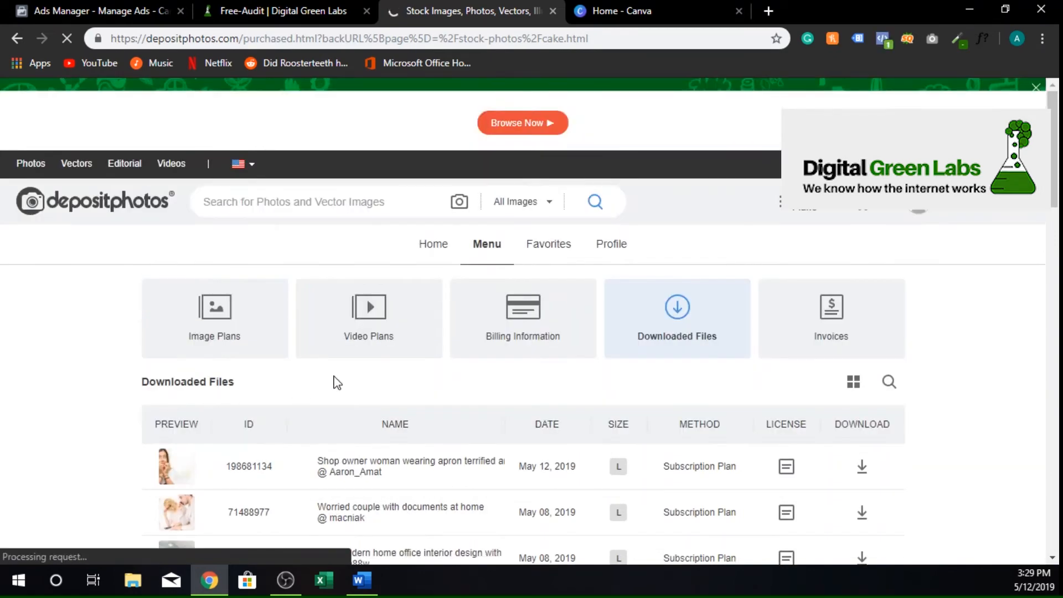
{"action": "left_click", "coordinate": [169, 471]}
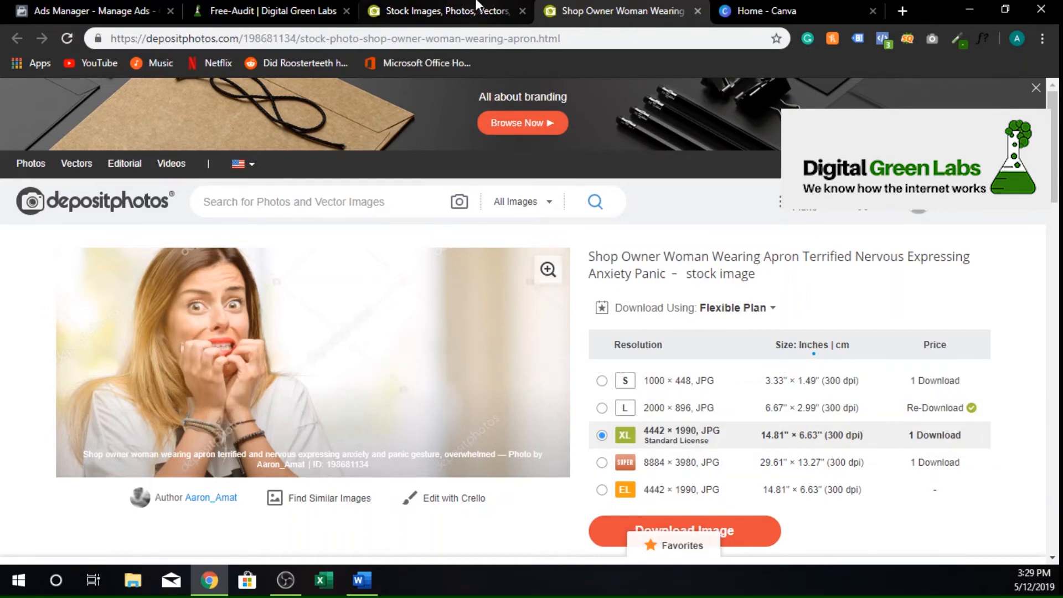
Switch back to Ads Manager and upload Depositphotos_198681134_l-2015.jpg from Downloads as the ad image.
{"action": "left_click", "coordinate": [101, 8]}
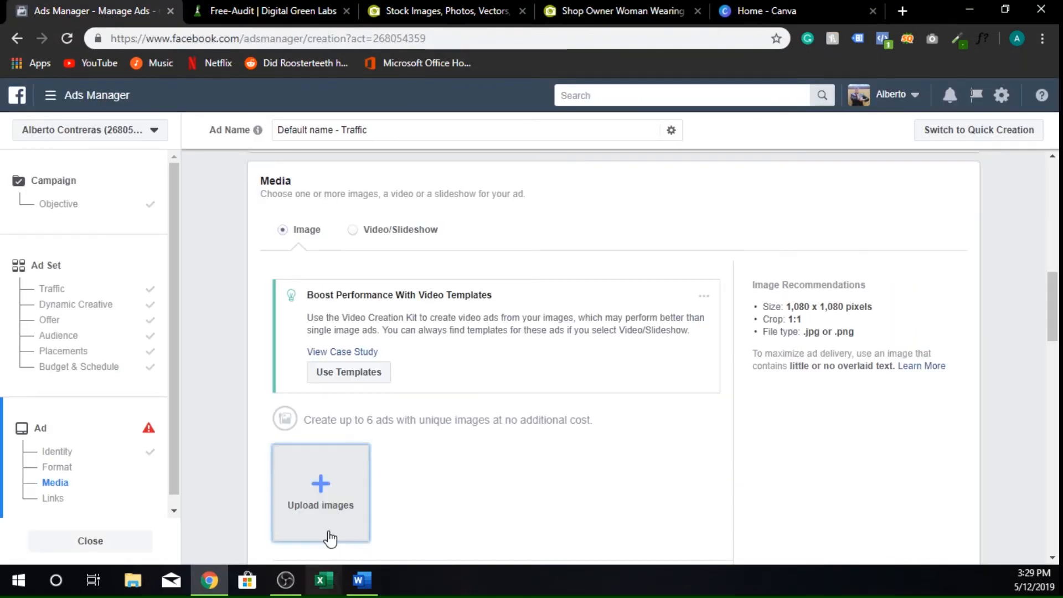
{"action": "scroll", "coordinate": [324, 487], "scroll_direction": "down", "scroll_amount": 4}
{"action": "left_click", "coordinate": [337, 277]}
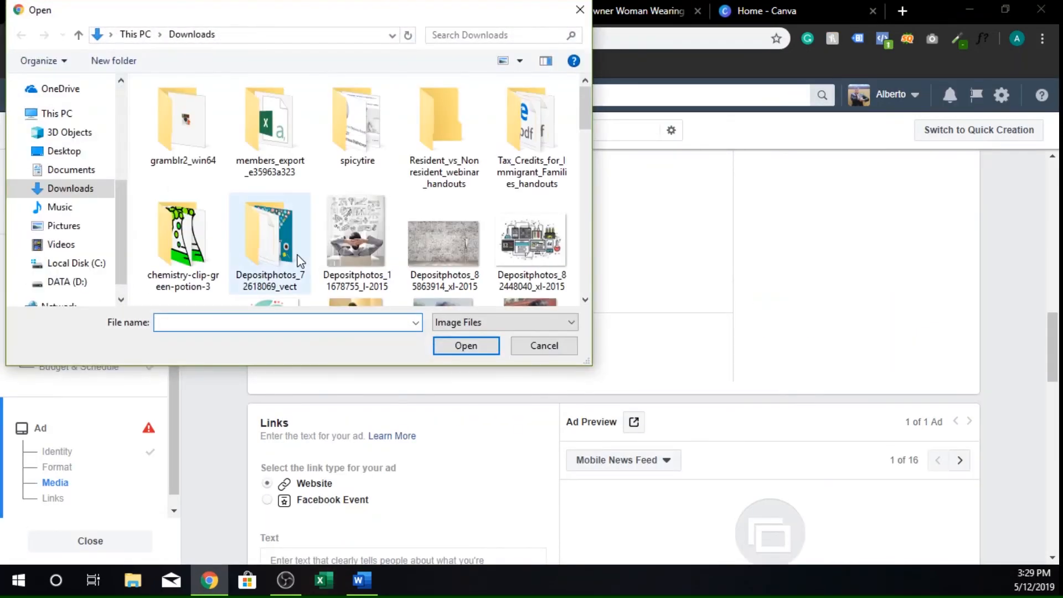
{"action": "left_click", "coordinate": [466, 224]}
{"action": "scroll", "coordinate": [466, 224], "scroll_direction": "down", "scroll_amount": 2}
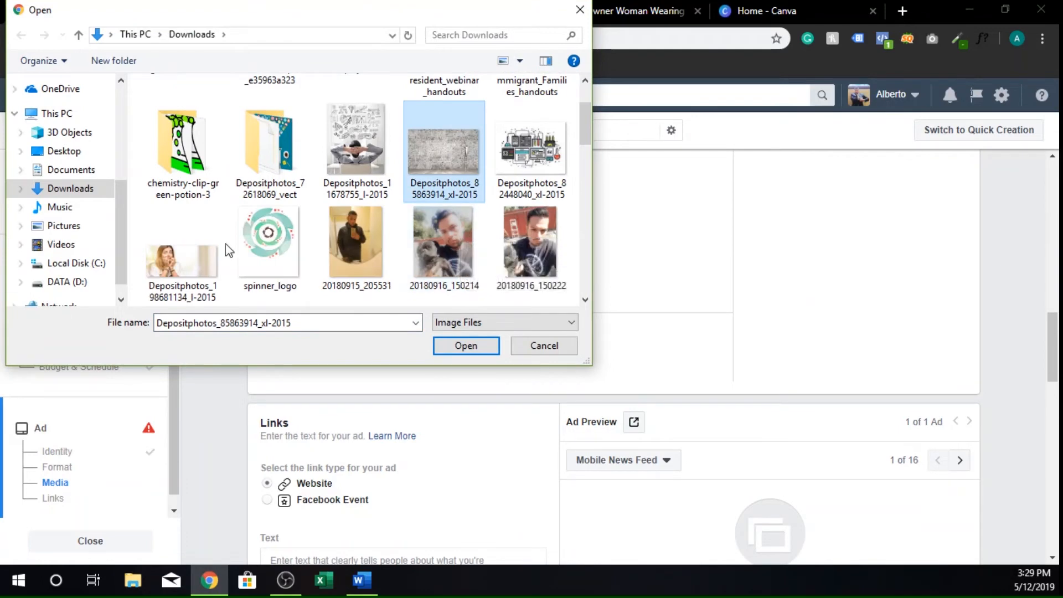
{"action": "left_click", "coordinate": [199, 252]}
{"action": "left_click", "coordinate": [450, 350]}
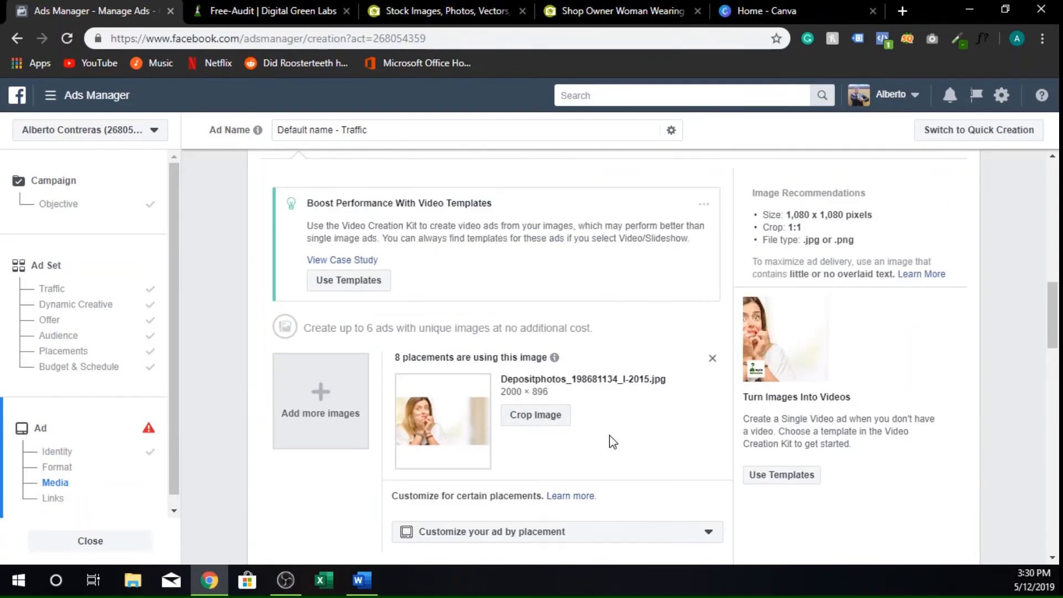
Preview the ad with its new image in the Mobile News Feed and Desktop News Feed placements.
{"action": "scroll", "coordinate": [610, 439], "scroll_direction": "down", "scroll_amount": 8}
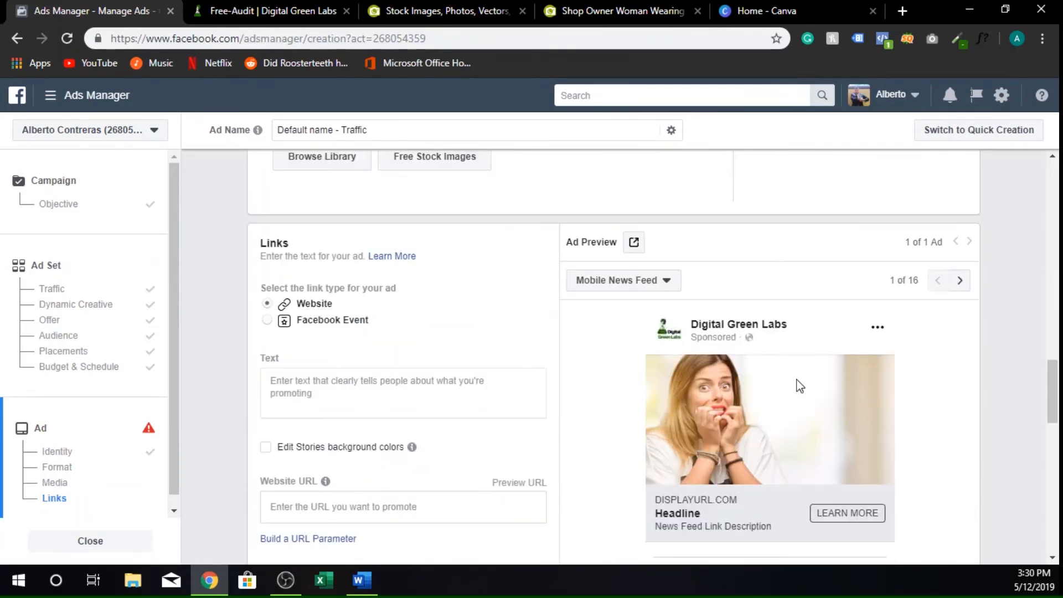
{"action": "scroll", "coordinate": [568, 424], "scroll_direction": "up", "scroll_amount": 6}
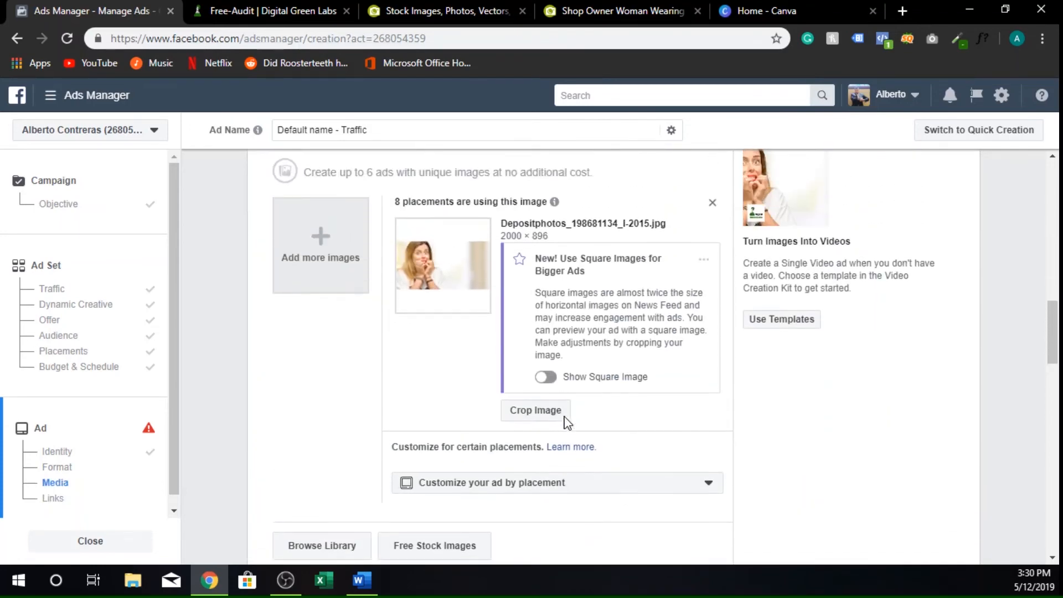
{"action": "scroll", "coordinate": [564, 423], "scroll_direction": "down", "scroll_amount": 6}
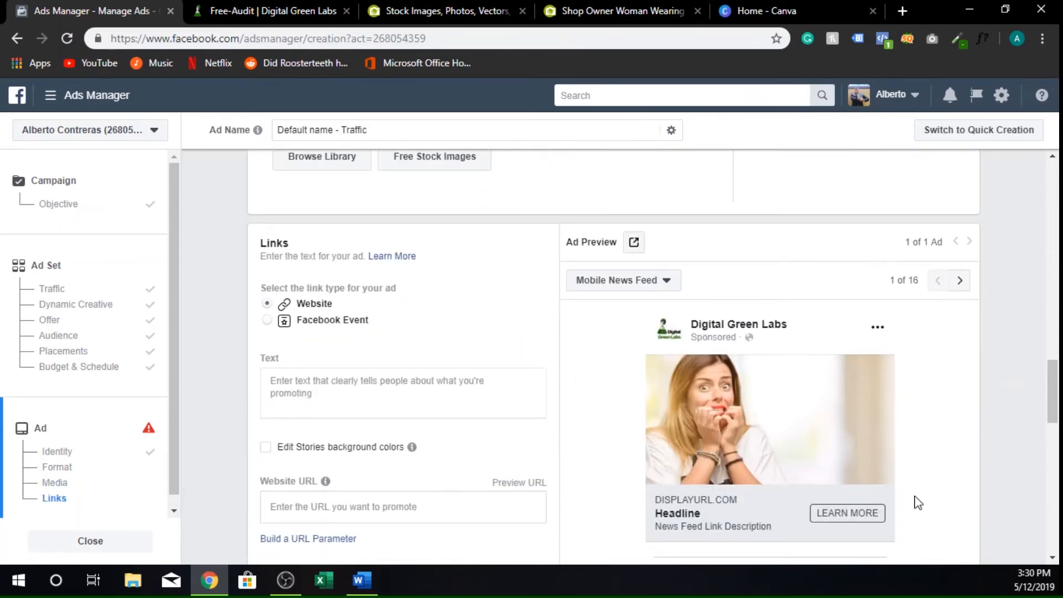
{"action": "left_click", "coordinate": [960, 280]}
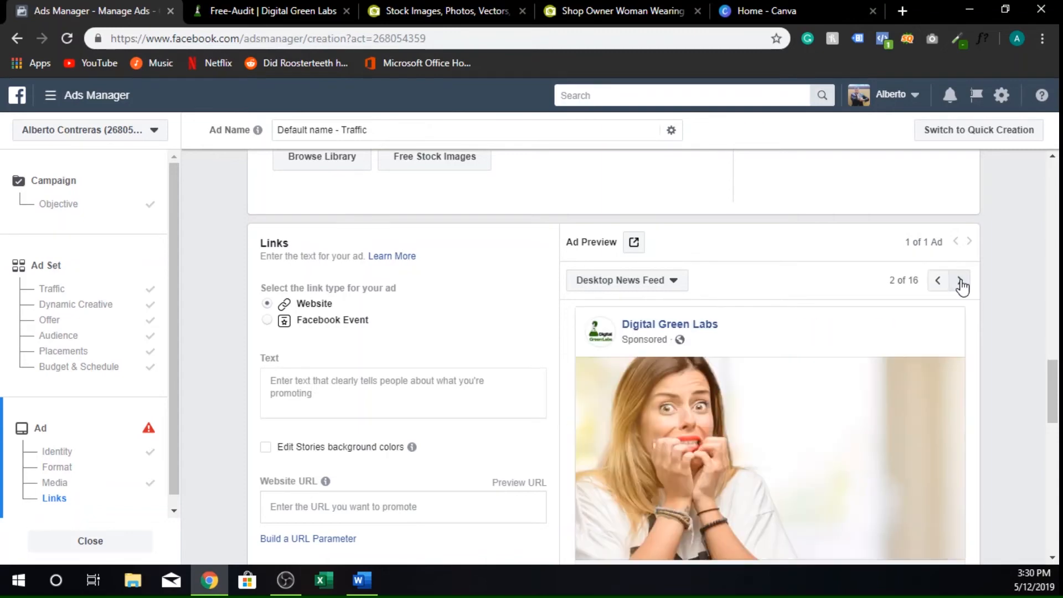
{"action": "scroll", "coordinate": [952, 277], "scroll_direction": "down", "scroll_amount": 1}
{"action": "left_click", "coordinate": [926, 206]}
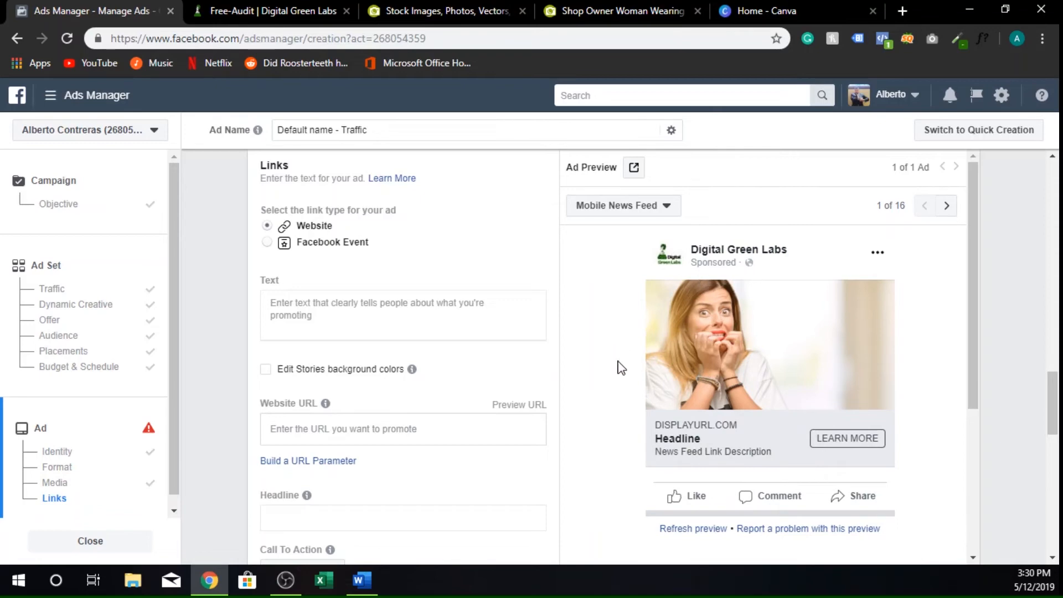
Crop the ad image to a 1:1 square framing the woman, confirm it and check the ad preview.
{"action": "scroll", "coordinate": [600, 397], "scroll_direction": "up", "scroll_amount": 6}
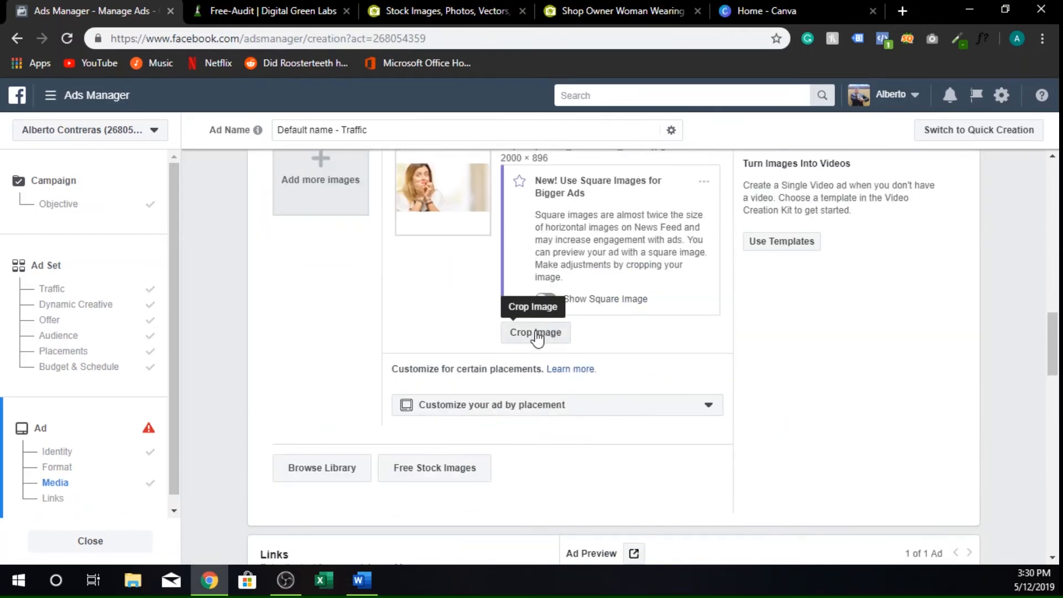
{"action": "left_click", "coordinate": [551, 335]}
{"action": "left_click_drag", "start_coordinate": [376, 327], "coordinate": [339, 325]}
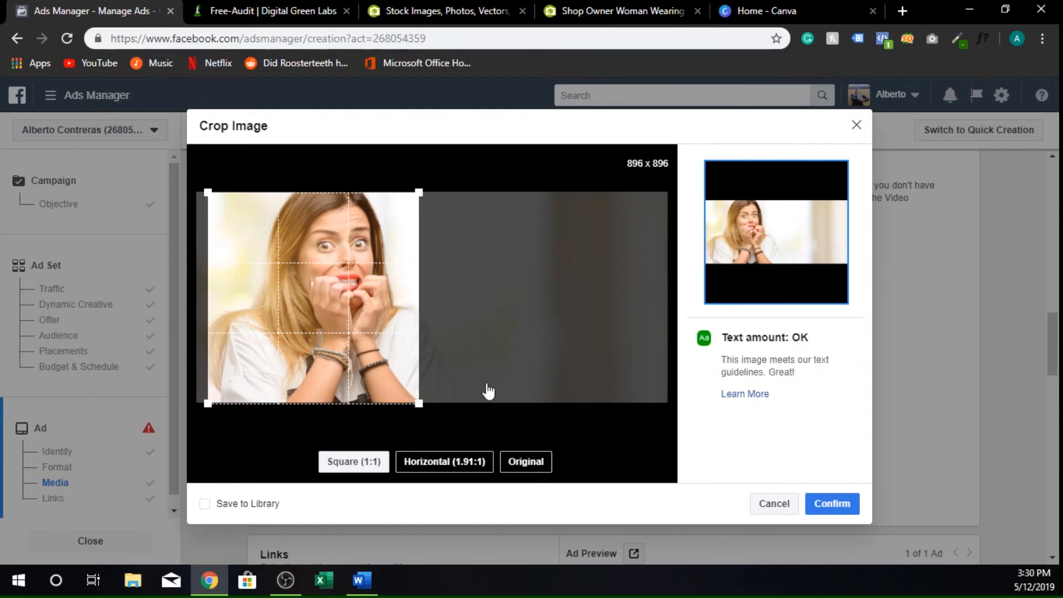
{"action": "left_click", "coordinate": [849, 513]}
{"action": "scroll", "coordinate": [812, 443], "scroll_direction": "down", "scroll_amount": 2}
{"action": "scroll", "coordinate": [810, 441], "scroll_direction": "down", "scroll_amount": 5}
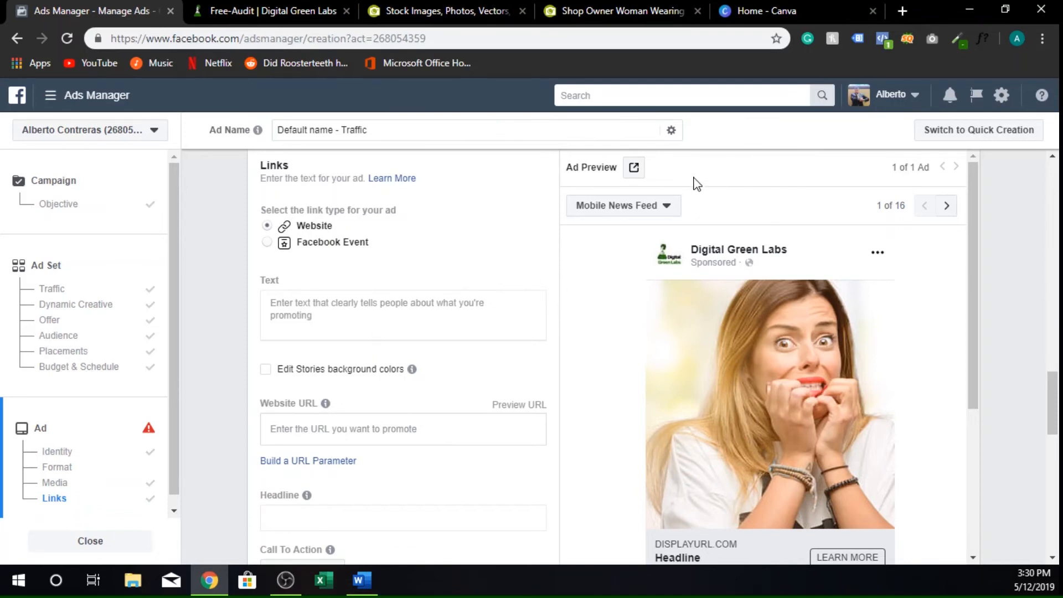
Enter Text: "Are you an eCommerce business owner? Is your site getting the traffic it deserves? Well, we could help. Click below to get a free site audit.".
{"action": "left_click", "coordinate": [362, 580]}
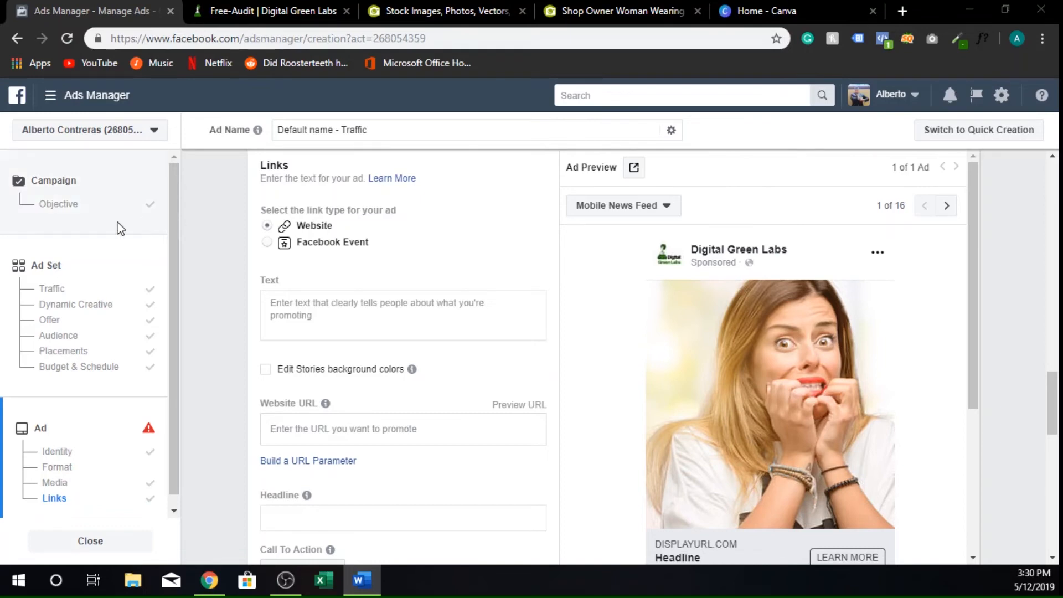
{"action": "left_click", "coordinate": [320, 310]}
{"action": "type", "text": "Are you an eCommerce business owner? Is your site getting the traffic it deserves?   Well, we could help. Click below to get a free site audit."}
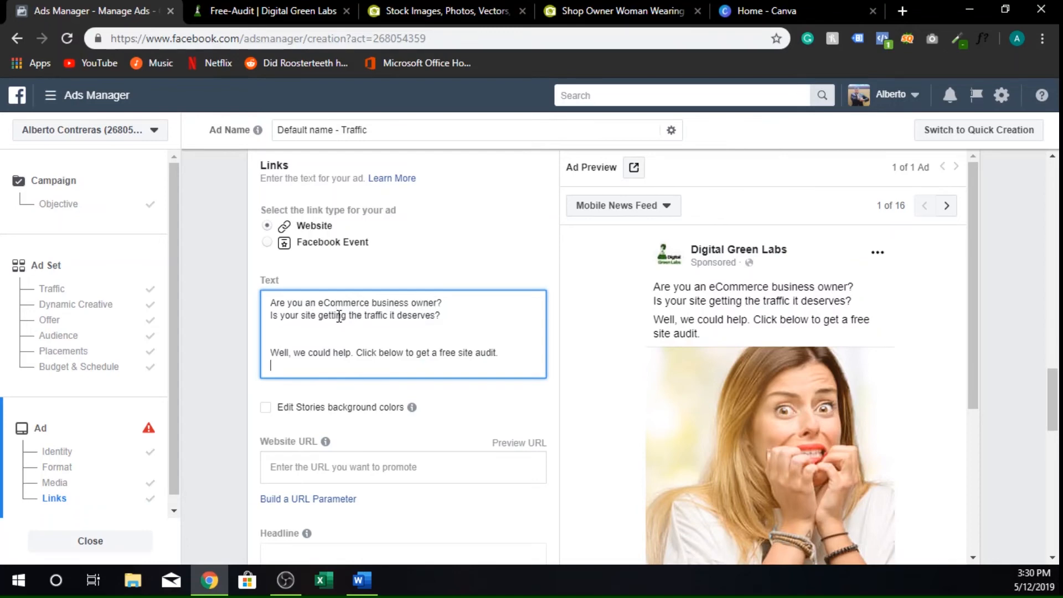
{"action": "left_click", "coordinate": [400, 332]}
{"action": "key", "text": "BackSpace"}
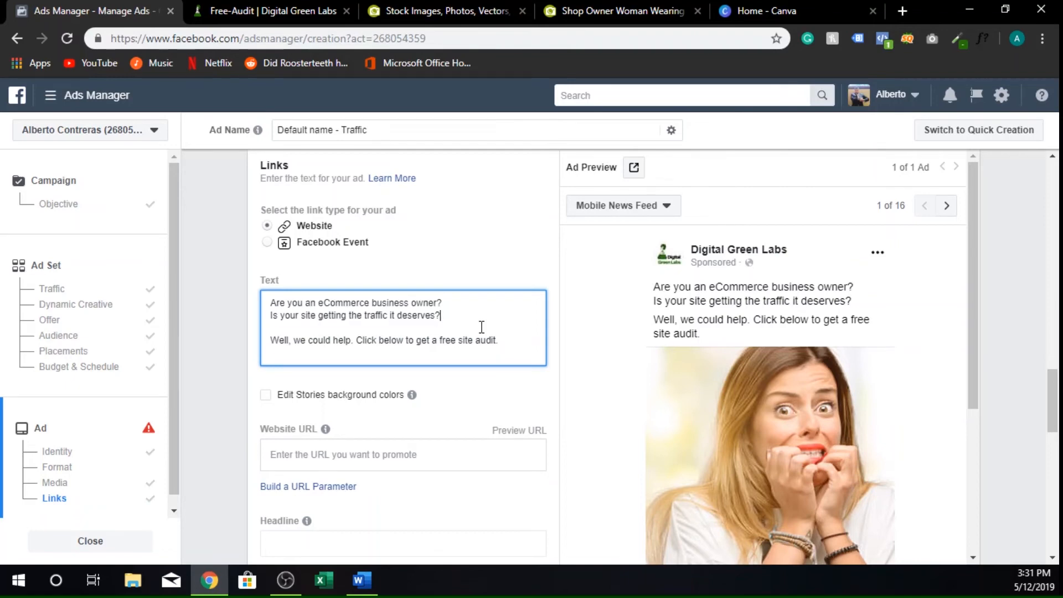
{"action": "scroll", "coordinate": [836, 407], "scroll_direction": "down", "scroll_amount": 1}
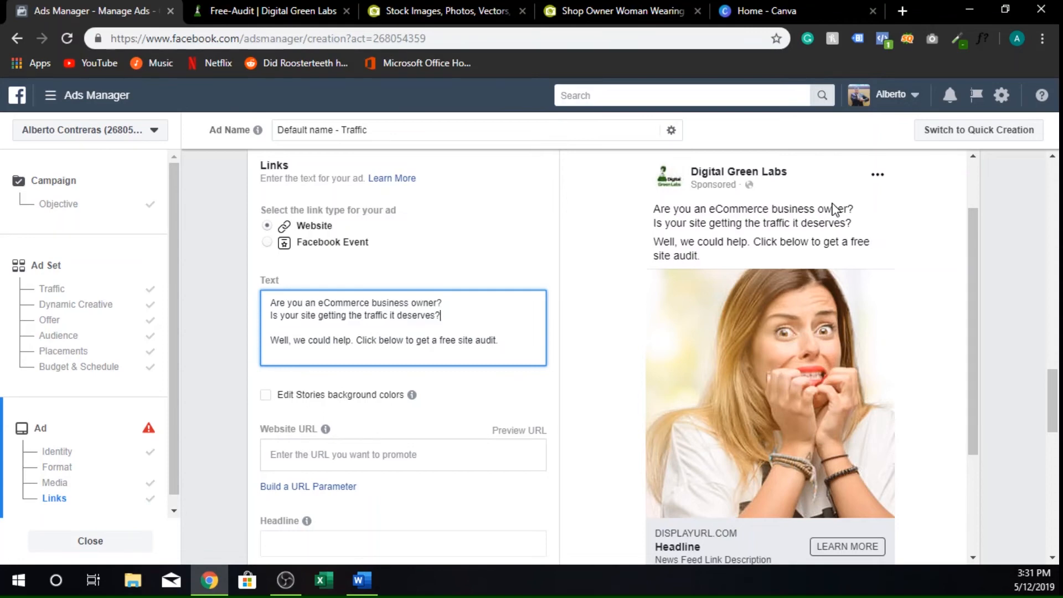
{"action": "scroll", "coordinate": [432, 470], "scroll_direction": "down", "scroll_amount": 2}
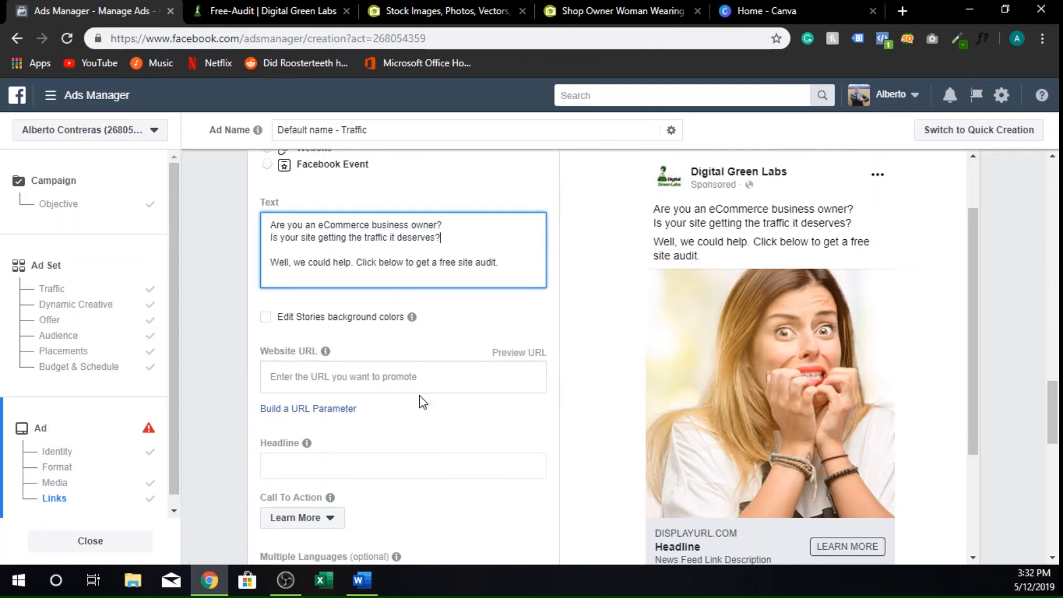
{"action": "left_click", "coordinate": [265, 10]}
{"action": "left_click", "coordinate": [262, 38]}
{"action": "key", "text": "ctrl+c"}
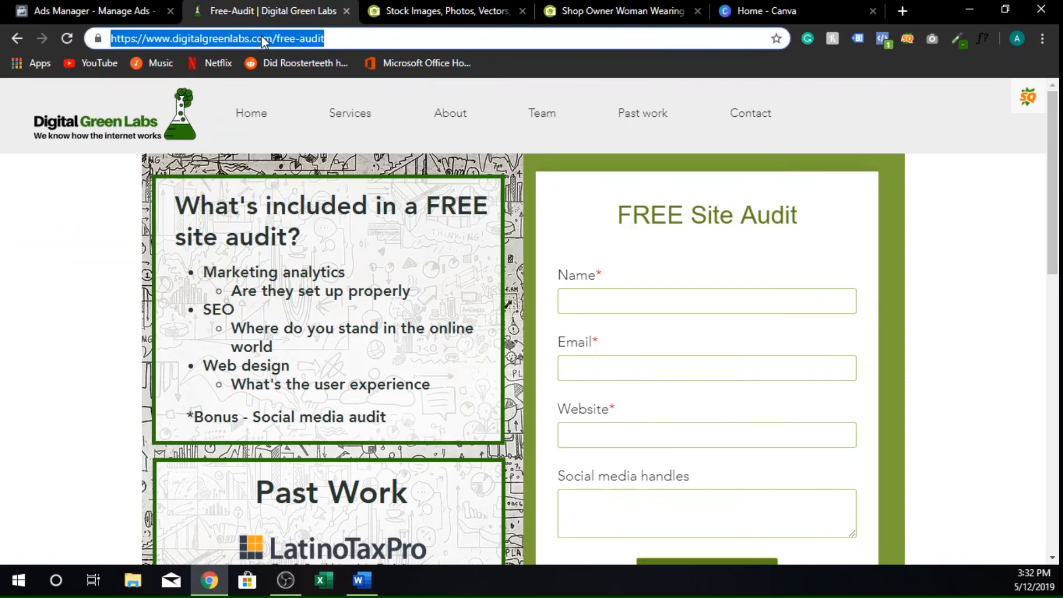
{"action": "left_click", "coordinate": [94, 11]}
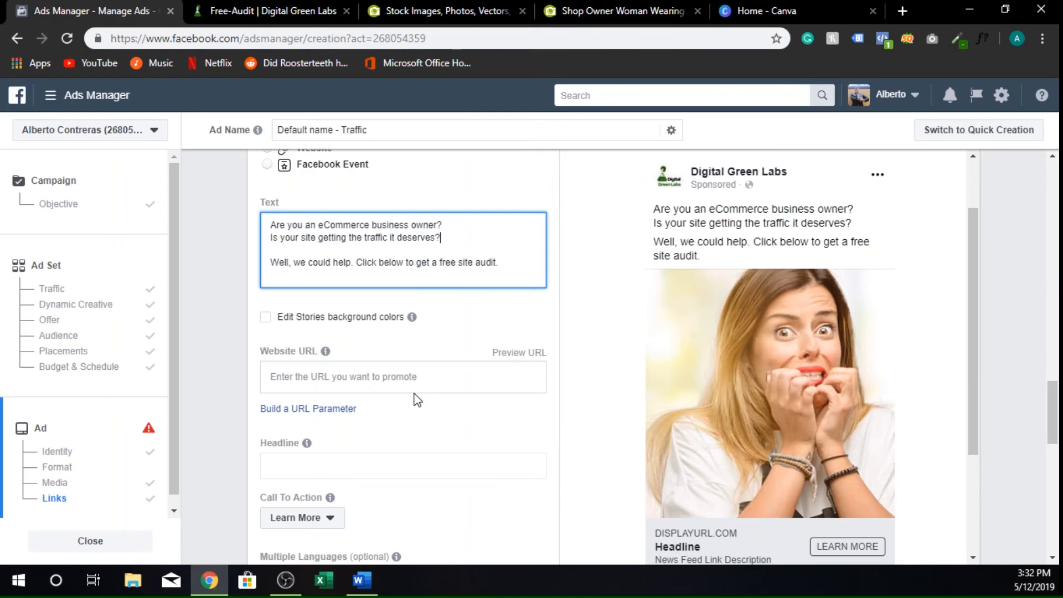
{"action": "left_click", "coordinate": [370, 379]}
{"action": "key", "text": "ctrl+v"}
{"action": "scroll", "coordinate": [408, 421], "scroll_direction": "down", "scroll_amount": 1}
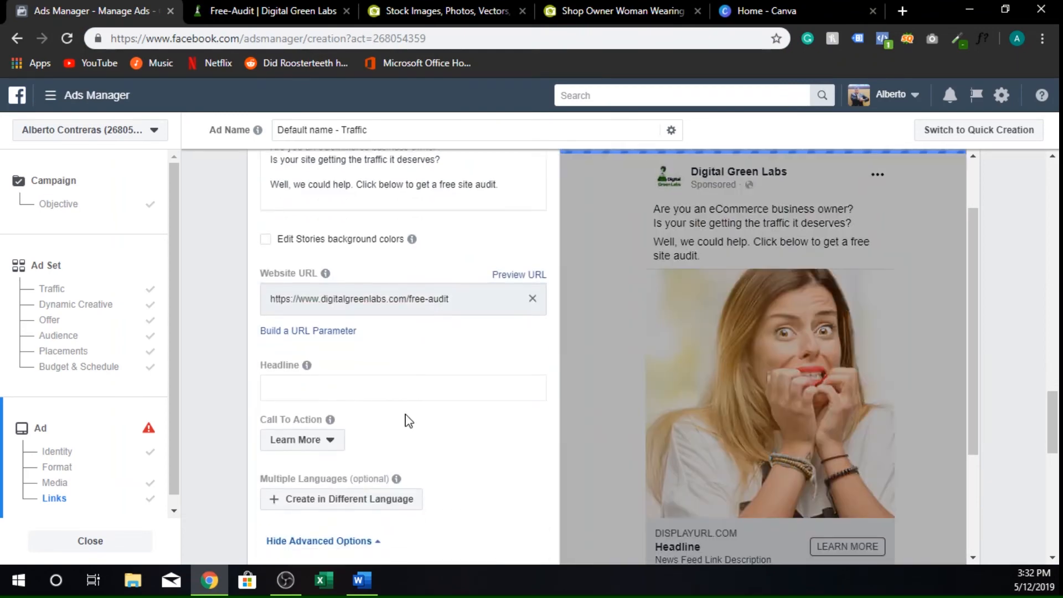
Set the ad's headline to "Let us help you.".
{"action": "scroll", "coordinate": [576, 432], "scroll_direction": "down", "scroll_amount": 1}
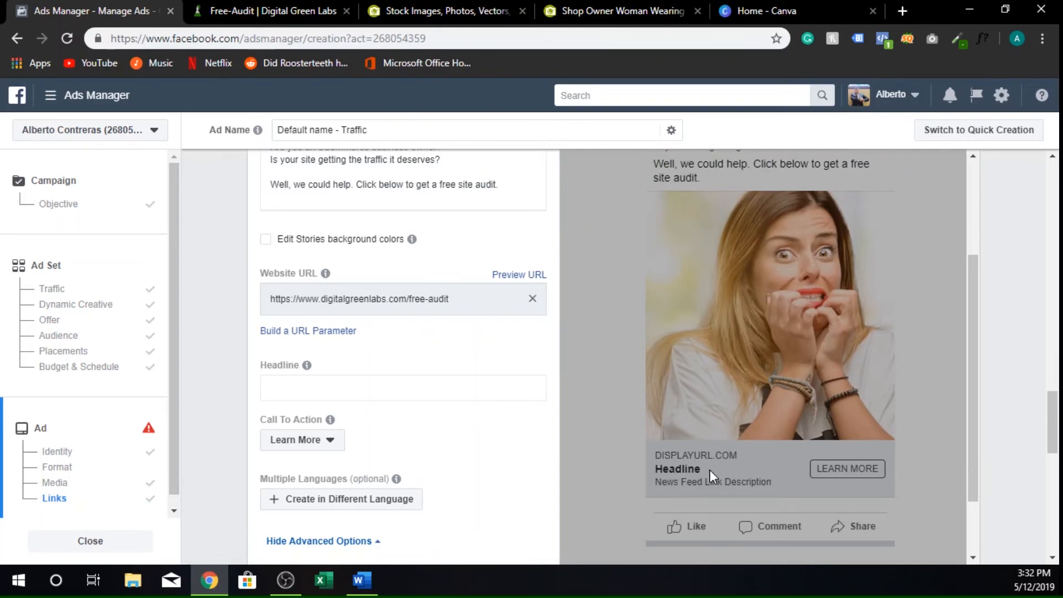
{"action": "key", "text": "alt+Tab"}
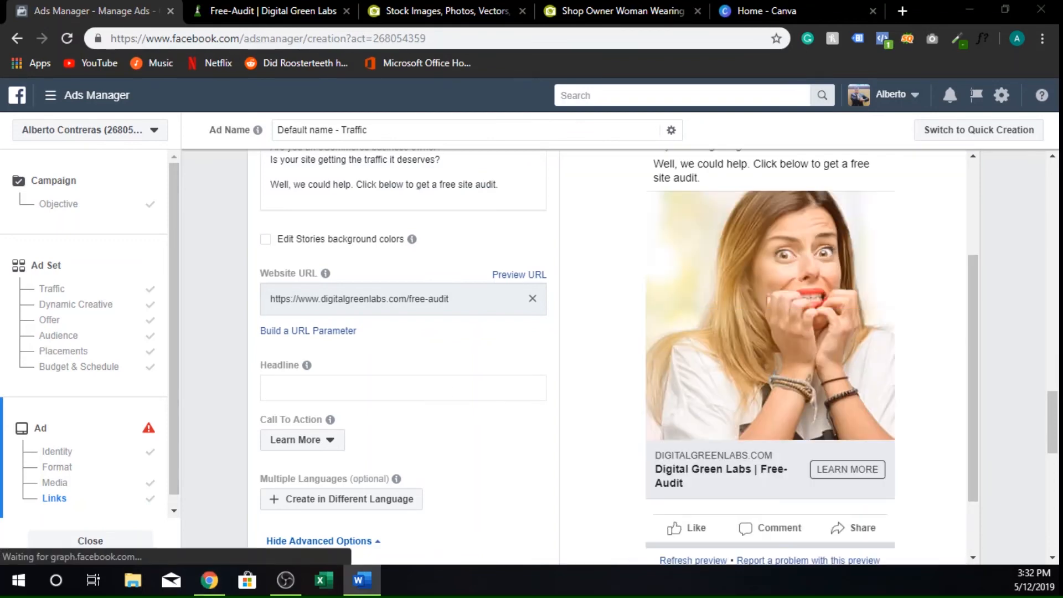
{"action": "key", "text": "alt+Tab"}
{"action": "left_click", "coordinate": [308, 386]}
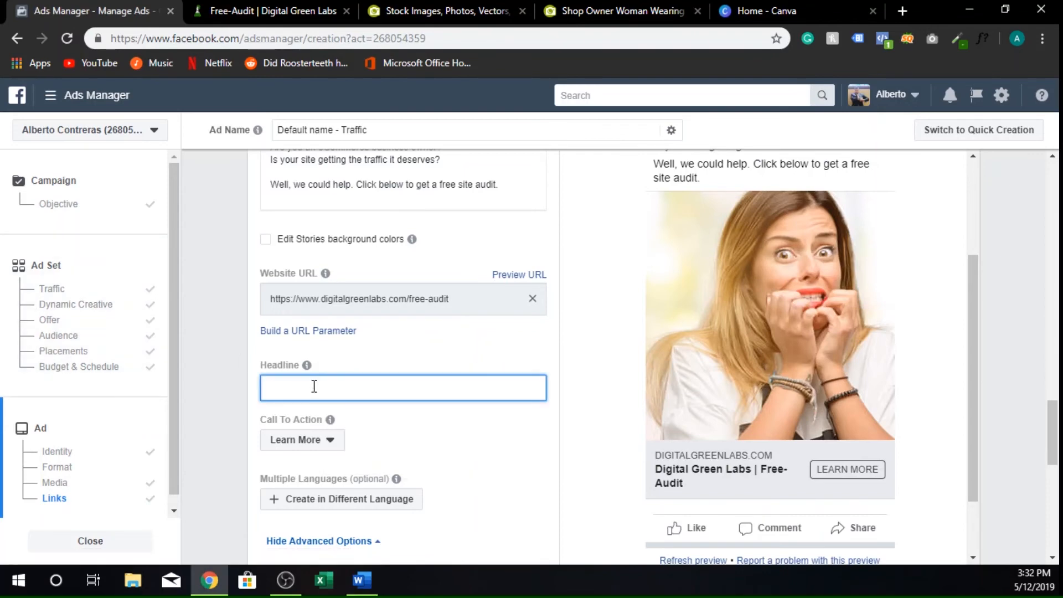
{"action": "type", "text": "Let us help you."}
{"action": "key", "text": "BackSpace"}
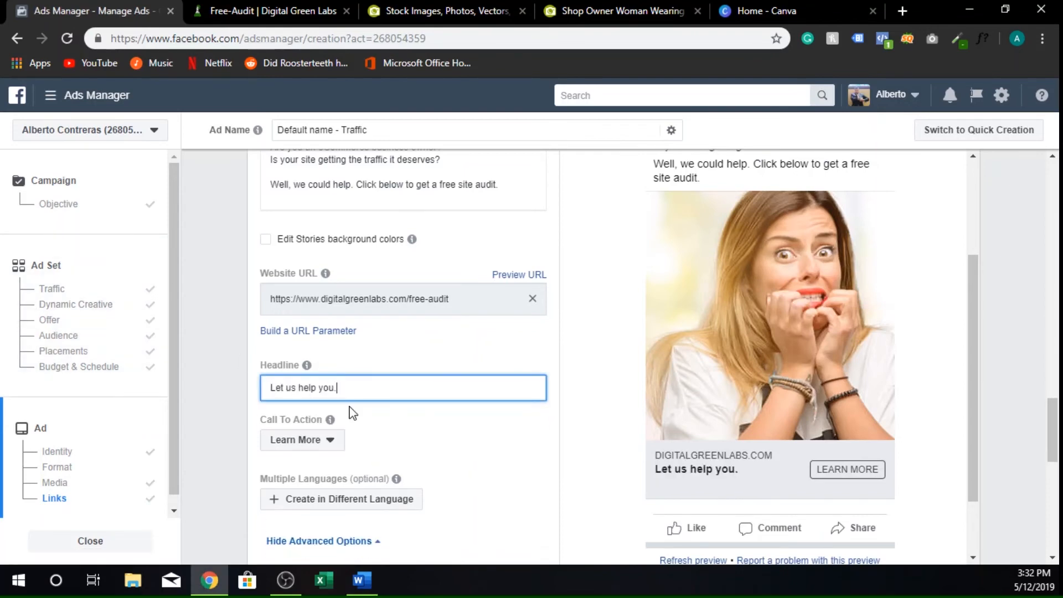
Choose Learn More as the ad's call to action.
{"action": "scroll", "coordinate": [352, 412], "scroll_direction": "down", "scroll_amount": 4}
{"action": "scroll", "coordinate": [373, 434], "scroll_direction": "up", "scroll_amount": 1}
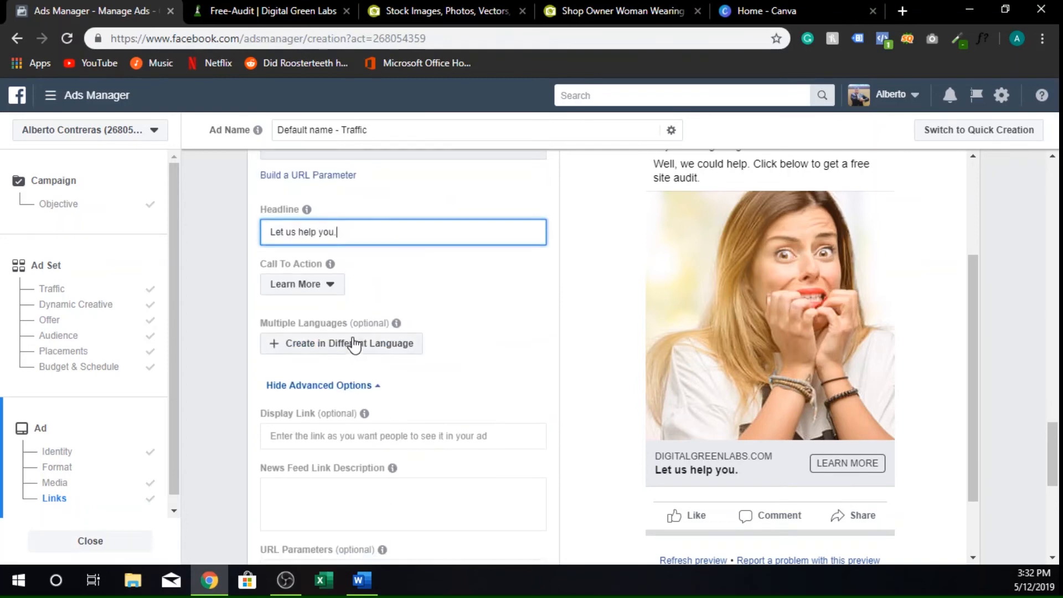
{"action": "left_click", "coordinate": [303, 285]}
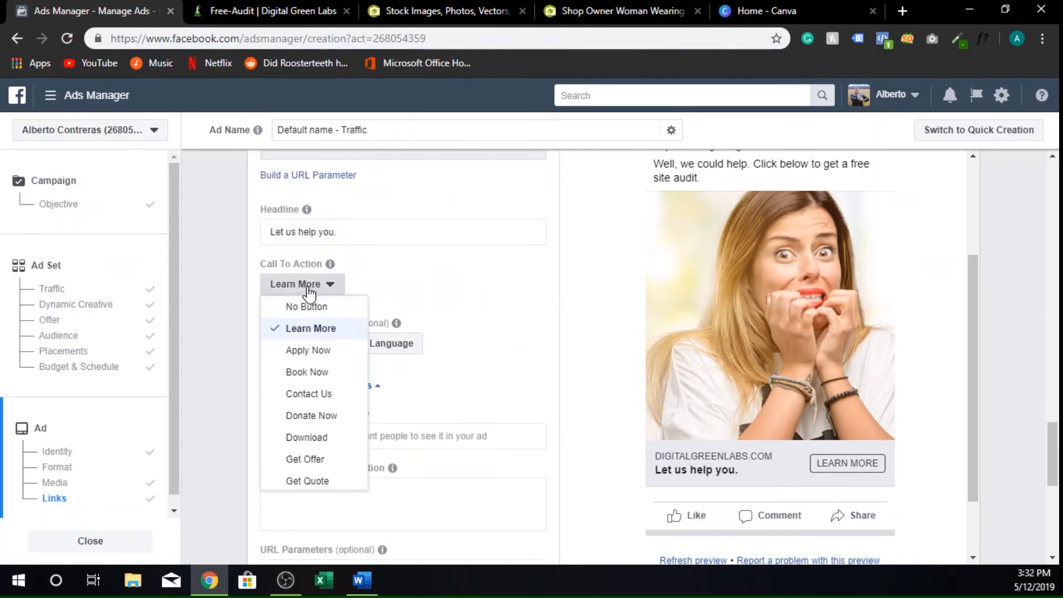
{"action": "left_click", "coordinate": [307, 328]}
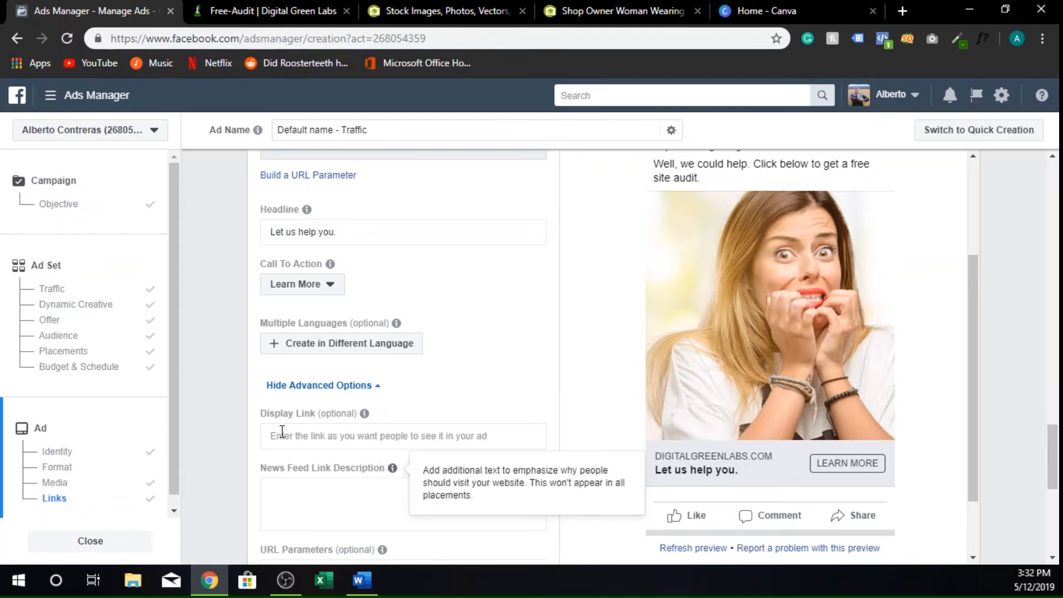
Set the News Feed link description to "We know how the internet works.".
{"action": "left_click", "coordinate": [428, 492]}
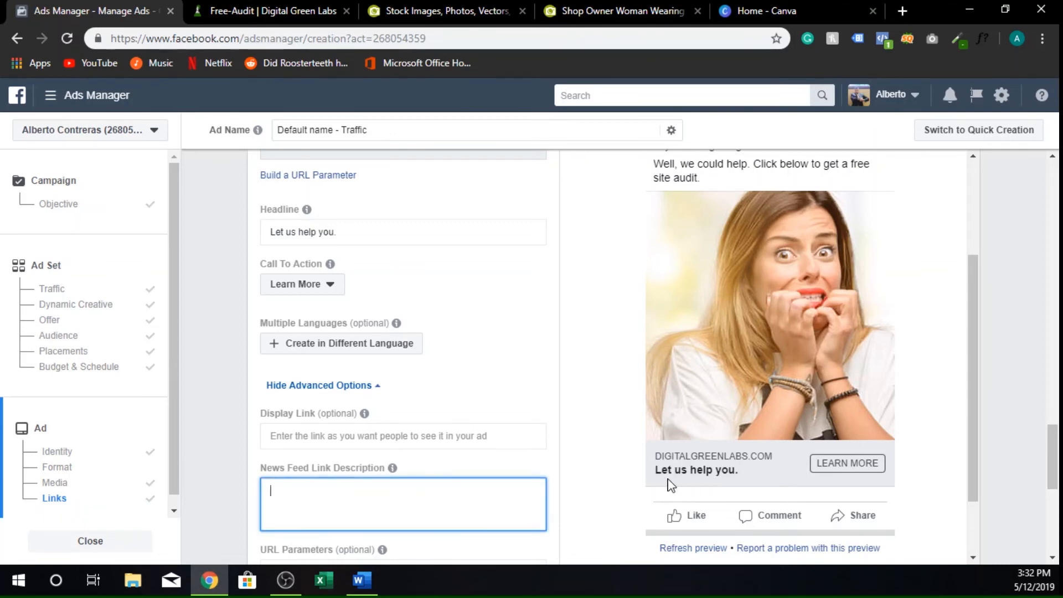
{"action": "type", "text": "We know how the int"}
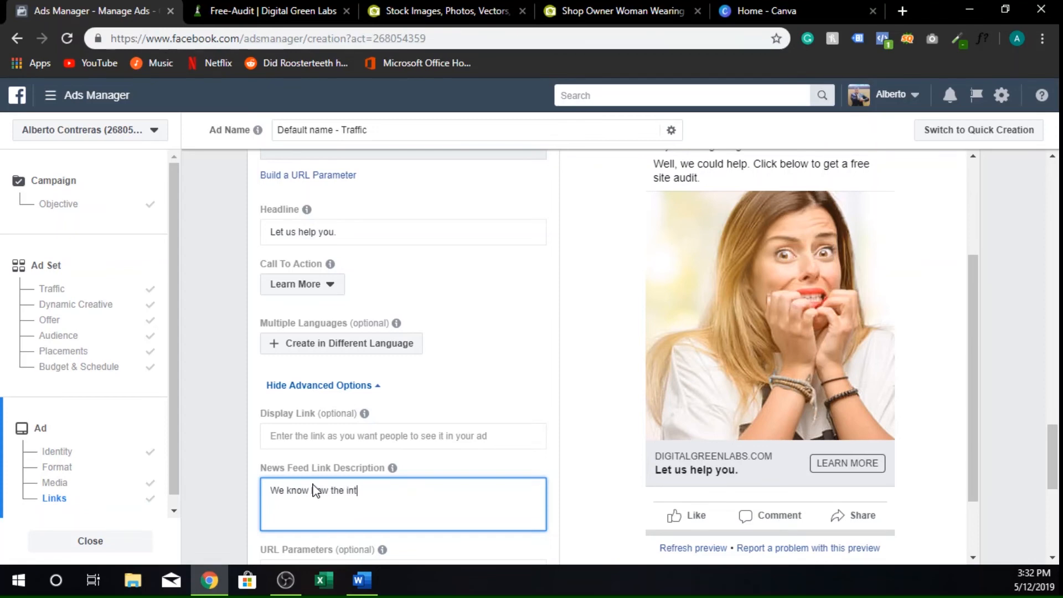
{"action": "type", "text": "ernet works."}
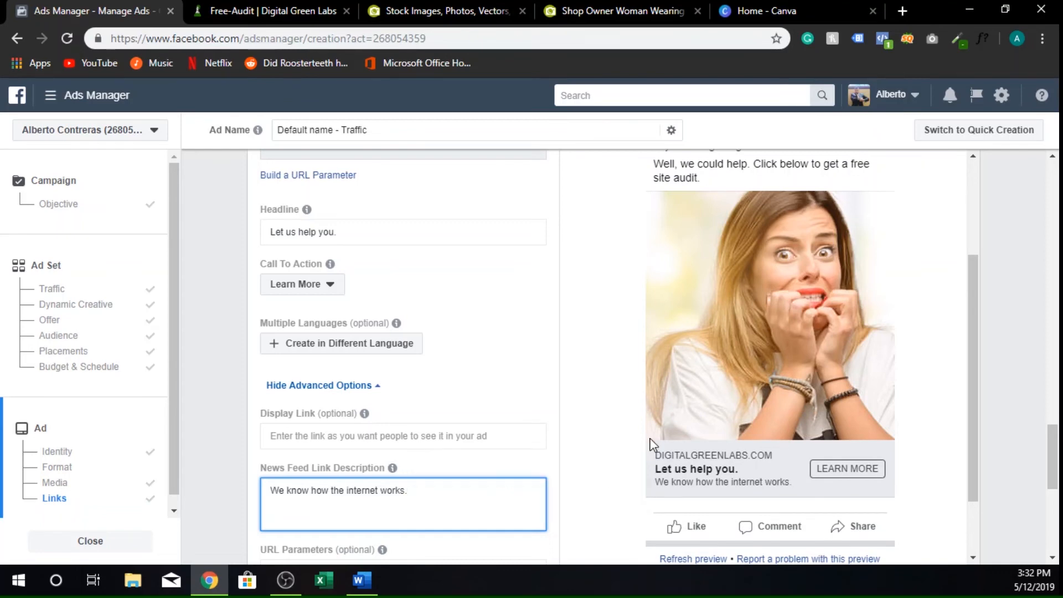
Examine the complete Mobile News Feed preview, from the ad text and image down to the headline, link description and call to action.
{"action": "scroll", "coordinate": [546, 368], "scroll_direction": "up", "scroll_amount": 3}
{"action": "scroll", "coordinate": [675, 351], "scroll_direction": "up", "scroll_amount": 3}
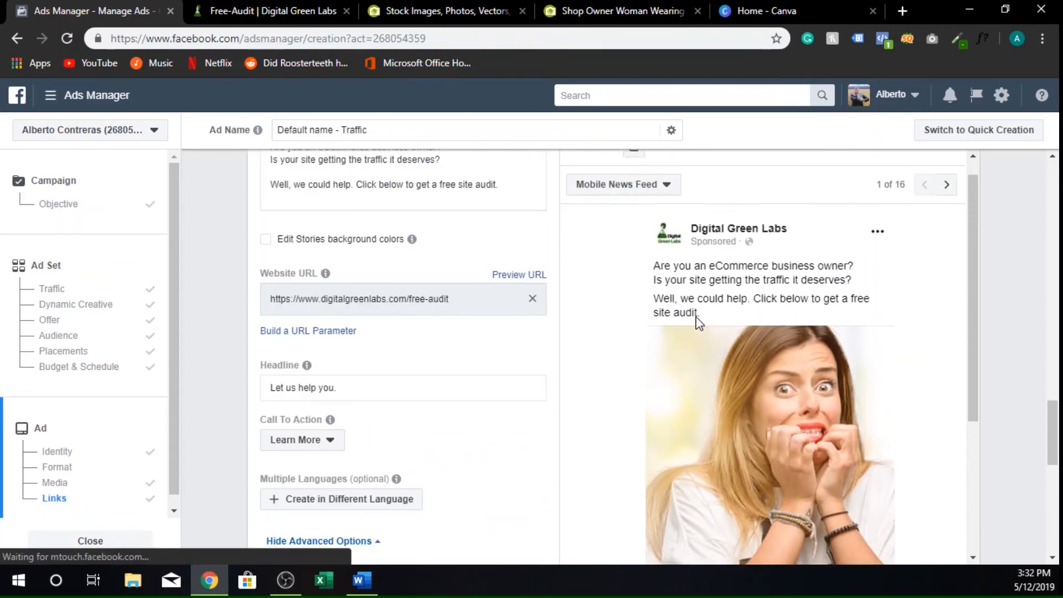
{"action": "scroll", "coordinate": [697, 321], "scroll_direction": "up", "scroll_amount": 1}
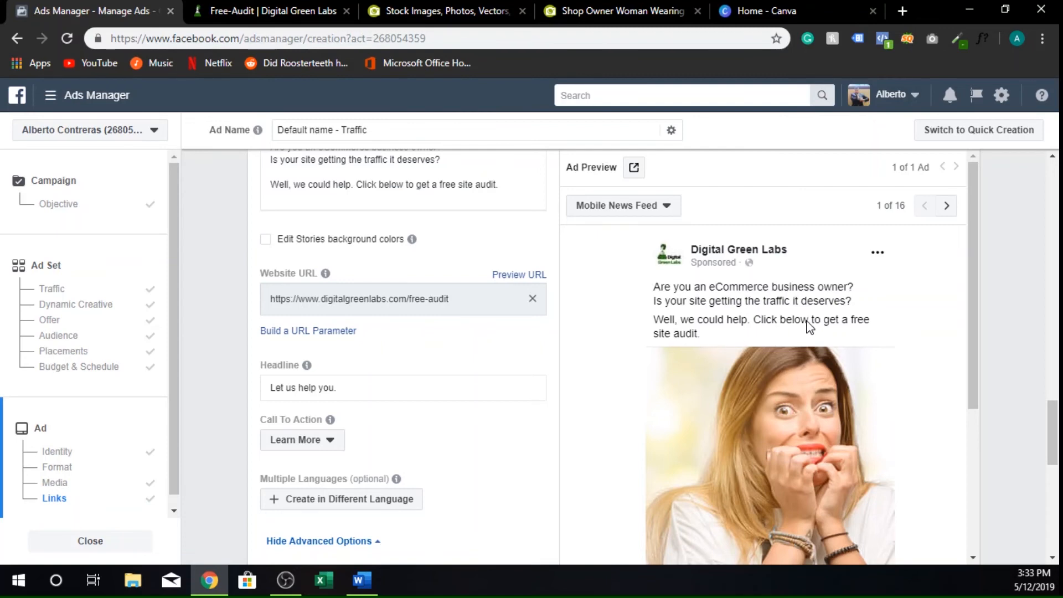
{"action": "scroll", "coordinate": [809, 326], "scroll_direction": "down", "scroll_amount": 2}
{"action": "scroll", "coordinate": [808, 326], "scroll_direction": "down", "scroll_amount": 4}
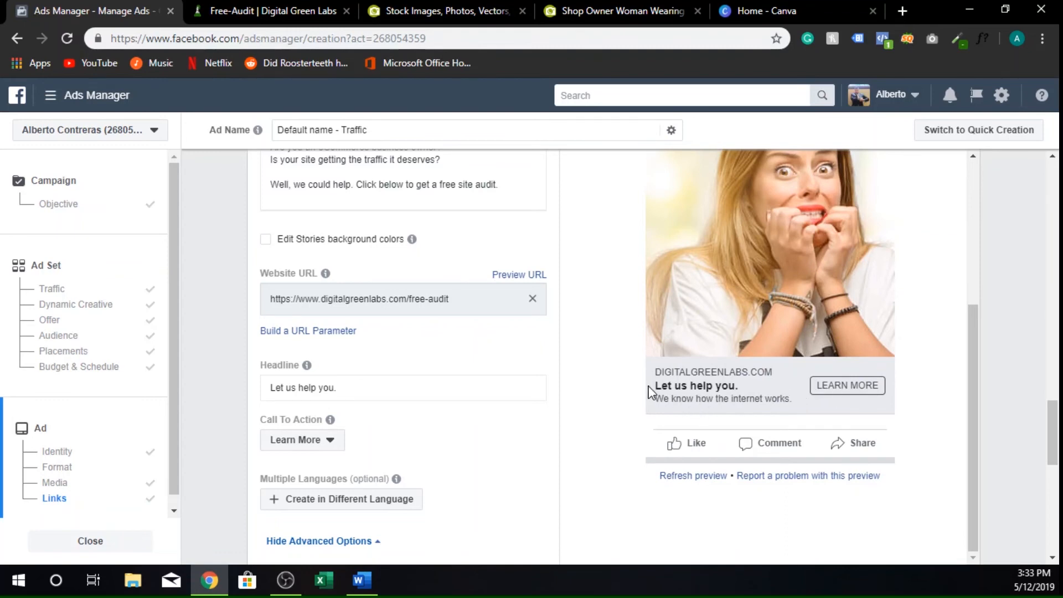
{"action": "scroll", "coordinate": [642, 404], "scroll_direction": "up", "scroll_amount": 3}
{"action": "scroll", "coordinate": [643, 403], "scroll_direction": "up", "scroll_amount": 1}
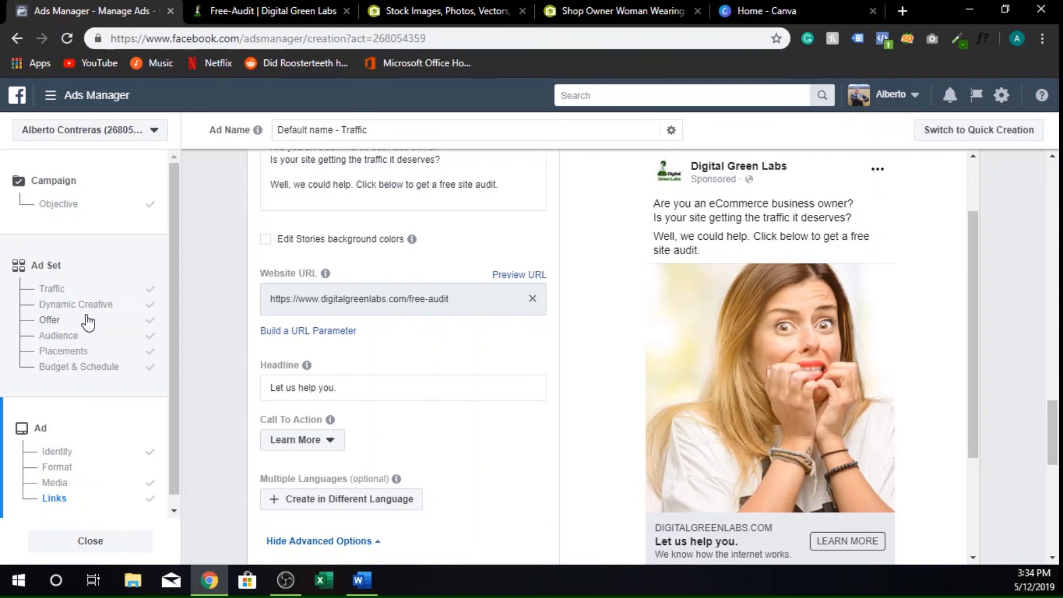
{"action": "scroll", "coordinate": [614, 401], "scroll_direction": "down", "scroll_amount": 3}
{"action": "scroll", "coordinate": [614, 402], "scroll_direction": "down", "scroll_amount": 3}
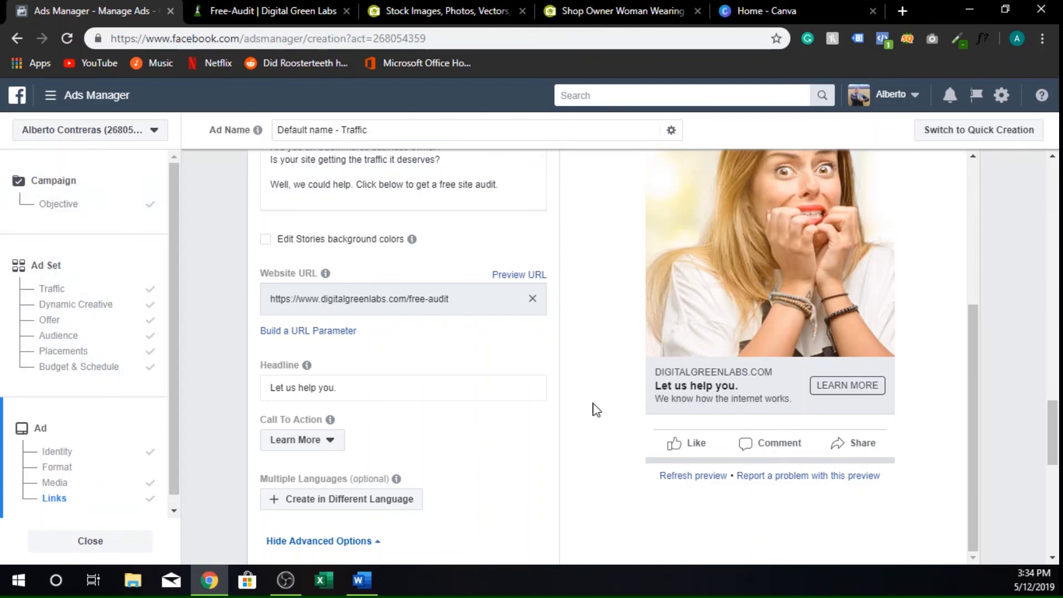
Confirm the finished ad to submit the whole campaign for review.
{"action": "scroll", "coordinate": [595, 408], "scroll_direction": "down", "scroll_amount": 8}
{"action": "scroll", "coordinate": [919, 496], "scroll_direction": "down", "scroll_amount": 3}
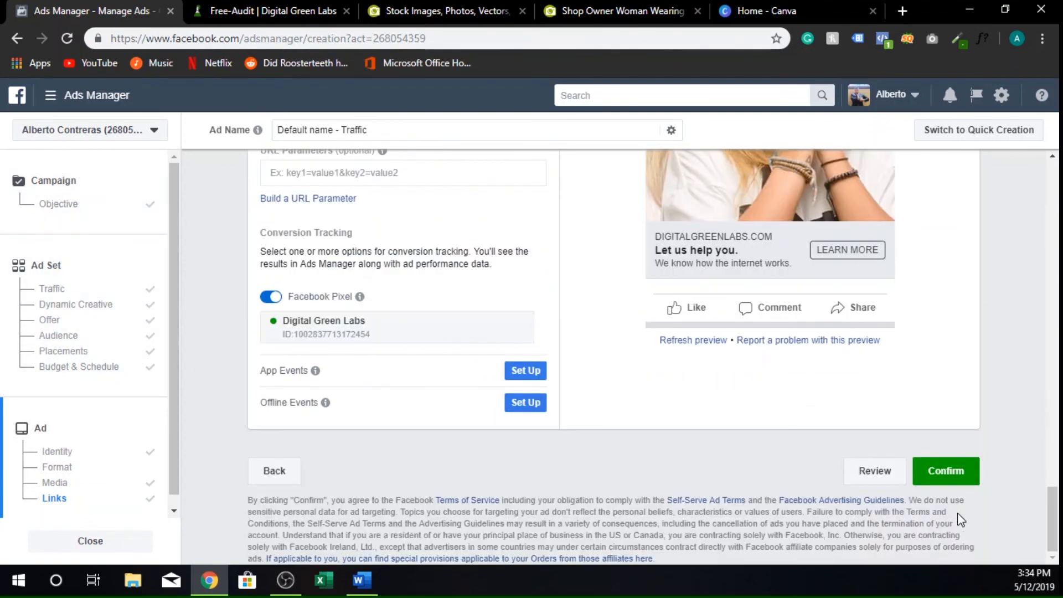
{"action": "left_click", "coordinate": [951, 477]}
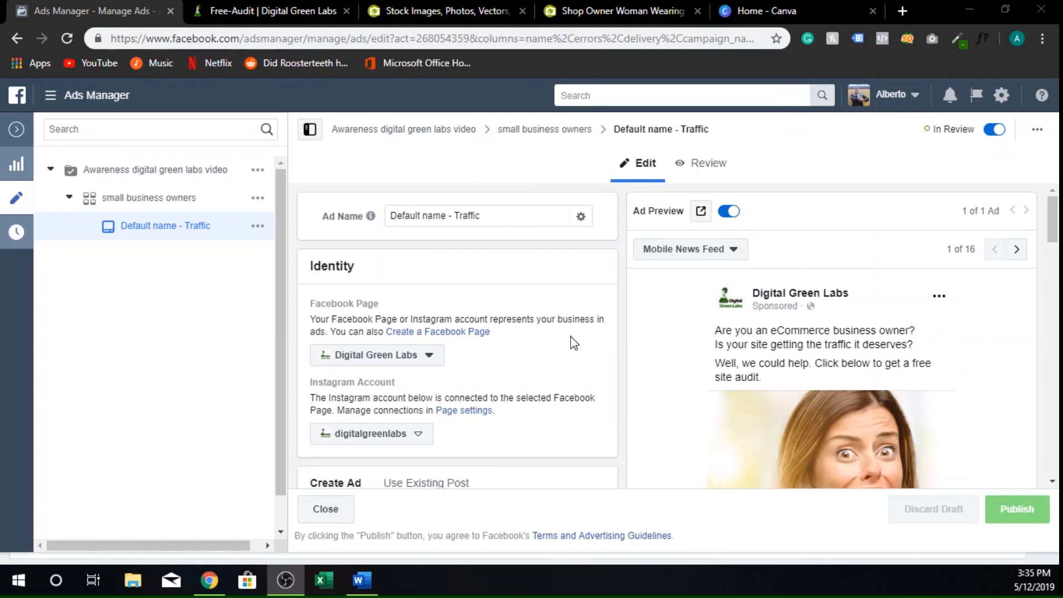
Look through the submitted ad's content and view the free audit landing page, returning to the campaigns list in Ads Manager.
{"action": "scroll", "coordinate": [573, 342], "scroll_direction": "down", "scroll_amount": 9}
{"action": "scroll", "coordinate": [609, 359], "scroll_direction": "down", "scroll_amount": 12}
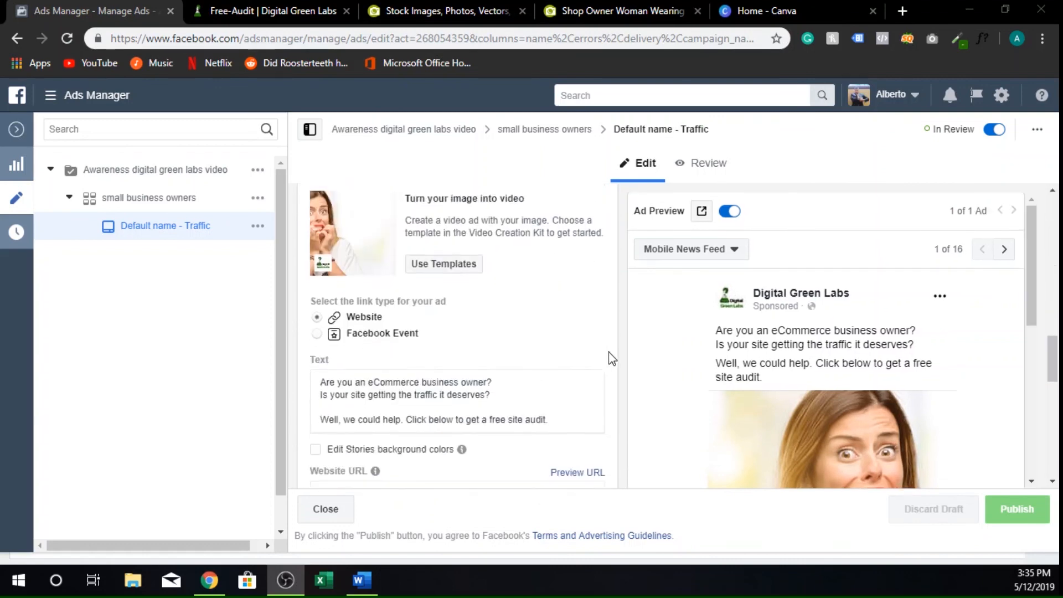
{"action": "scroll", "coordinate": [609, 358], "scroll_direction": "down", "scroll_amount": 10}
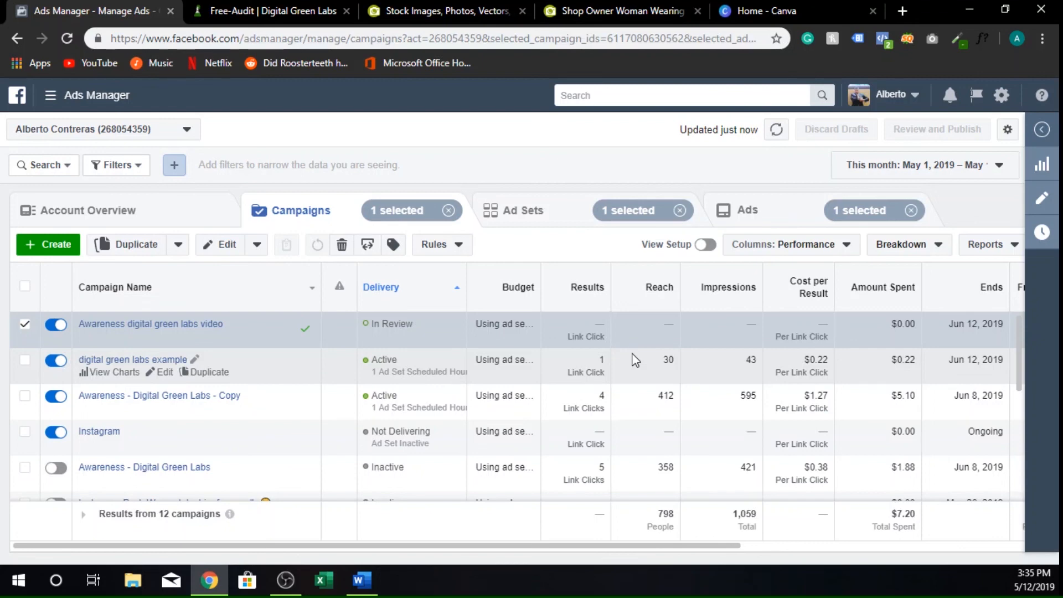
{"action": "left_click", "coordinate": [271, 11]}
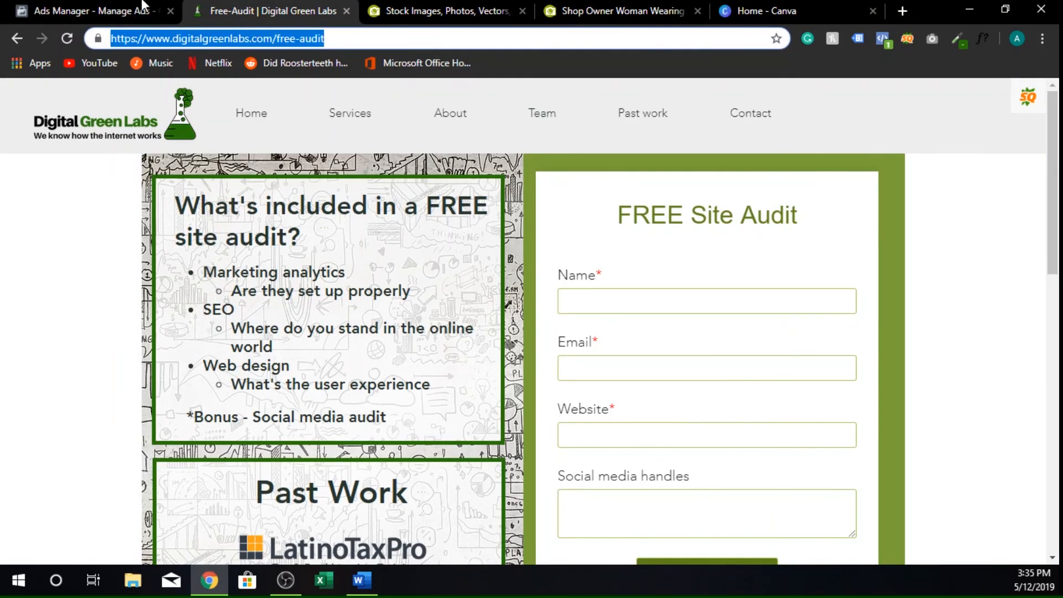
{"action": "left_click", "coordinate": [125, 7]}
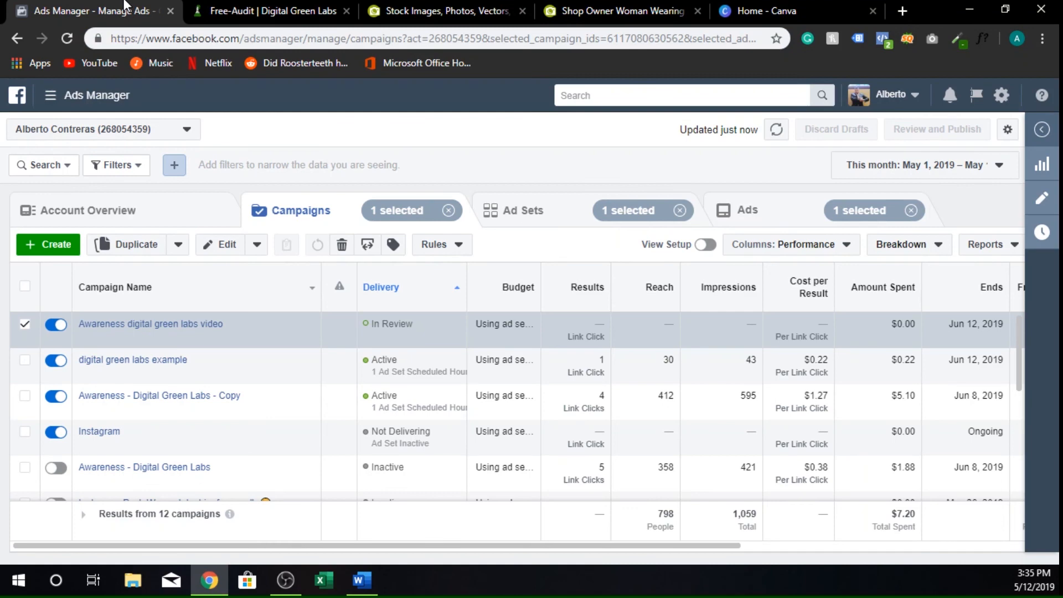